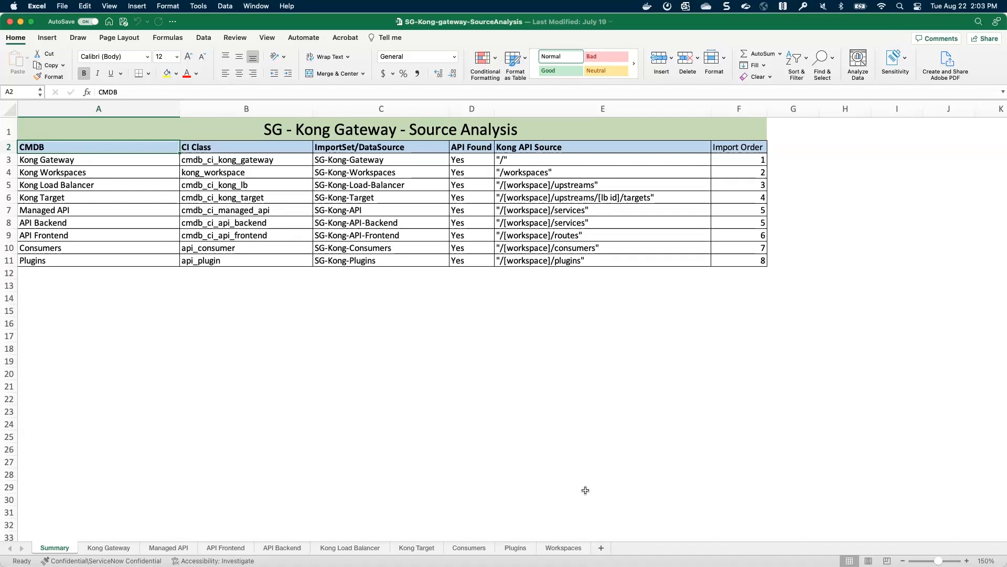
Check the containers in Docker Desktop and switch to Google Chrome with the ServiceNow MID Servers list.
mouse_move(655, 565)
click(726, 540)
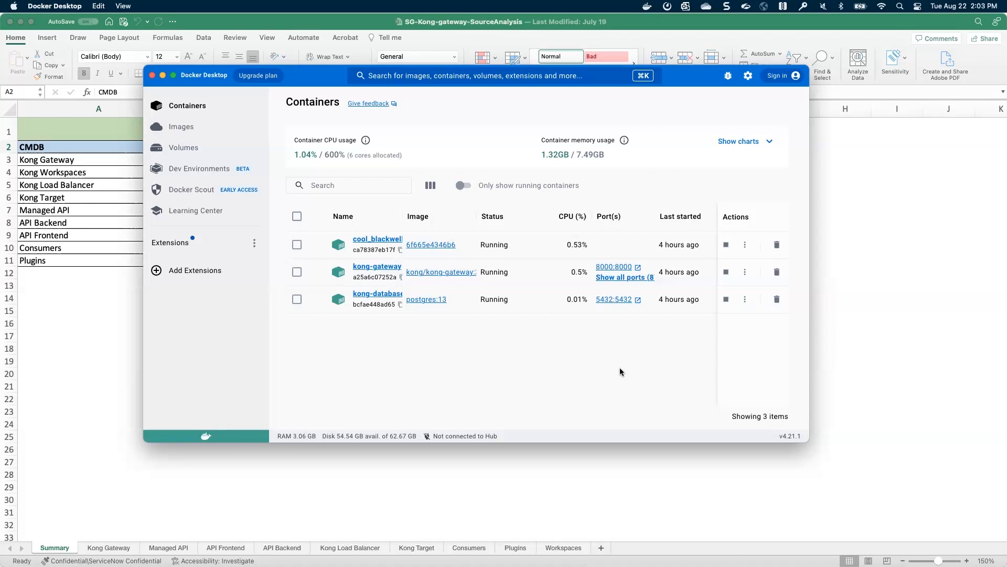
mouse_move(623, 548)
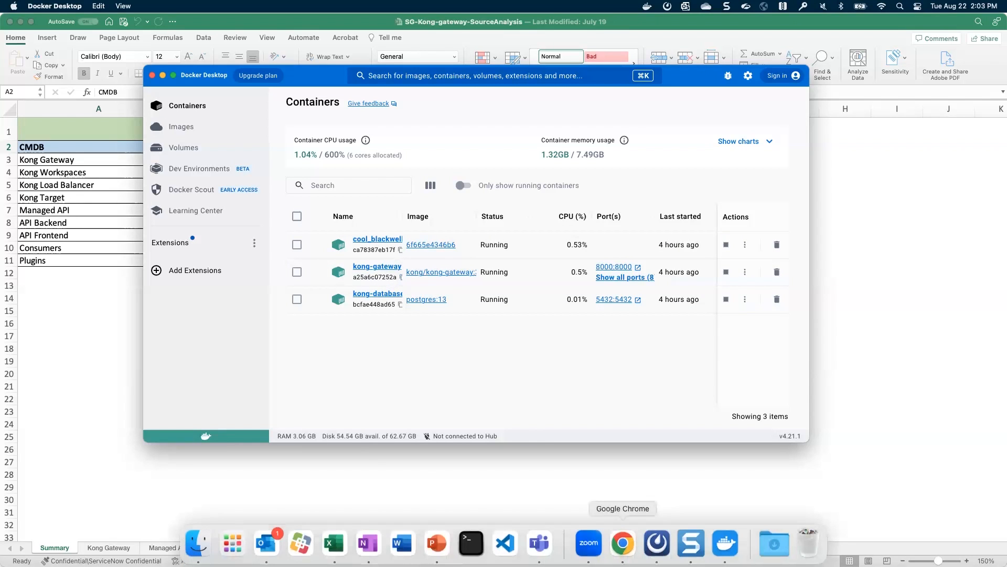
click(623, 543)
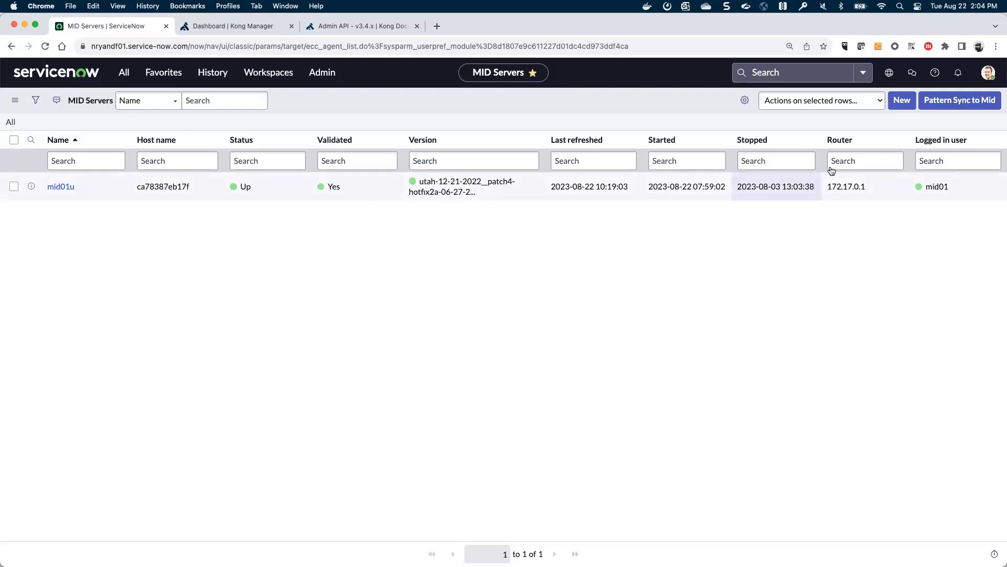
Filter the application scopes by "now" and switch the application scope to NOW-KongGW.
click(888, 76)
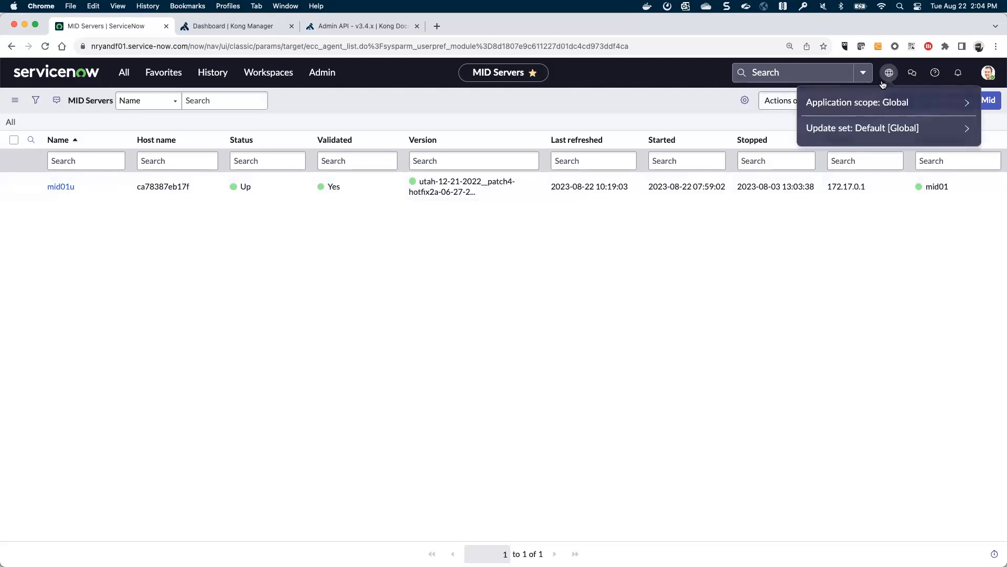
click(848, 105)
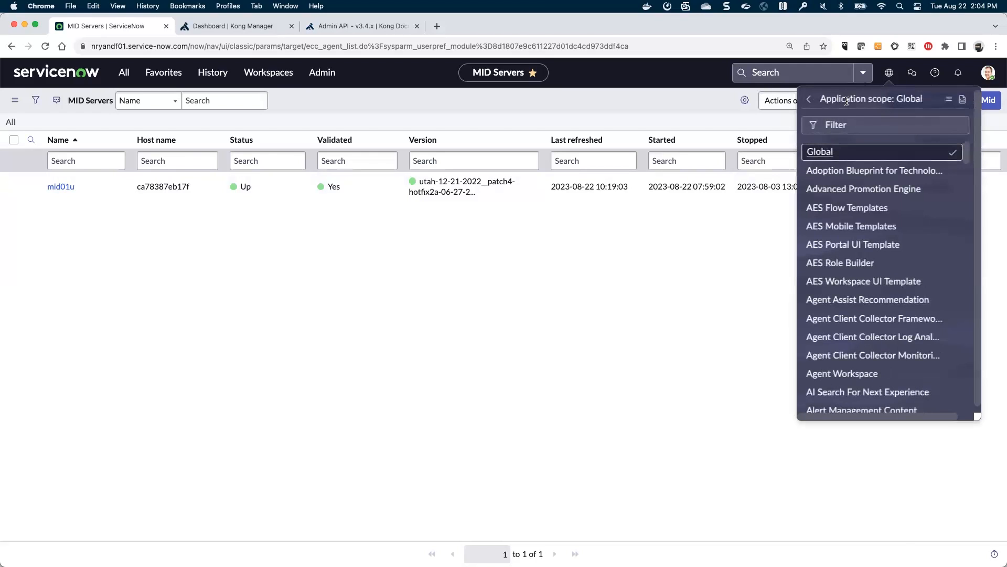
click(850, 126)
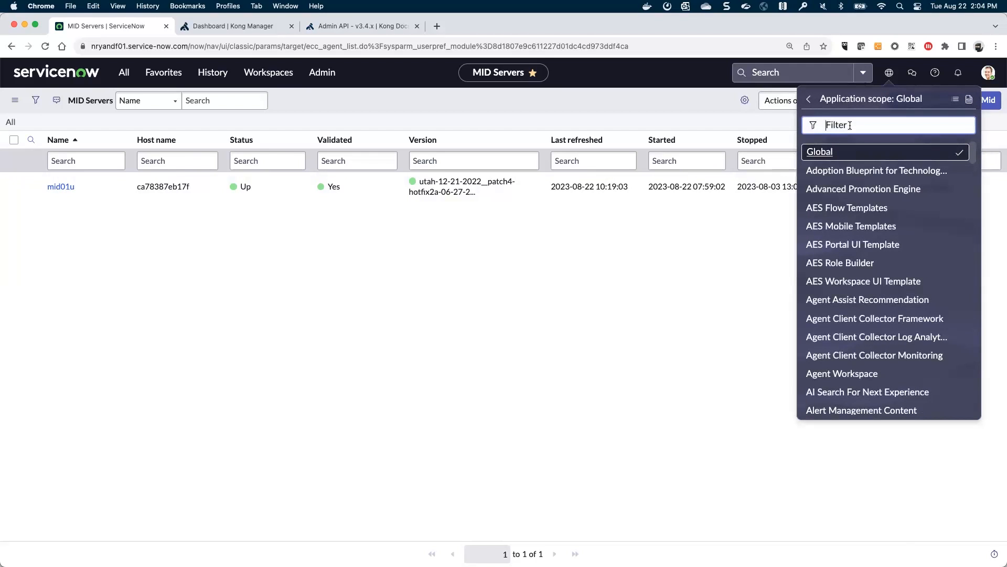
text(now)
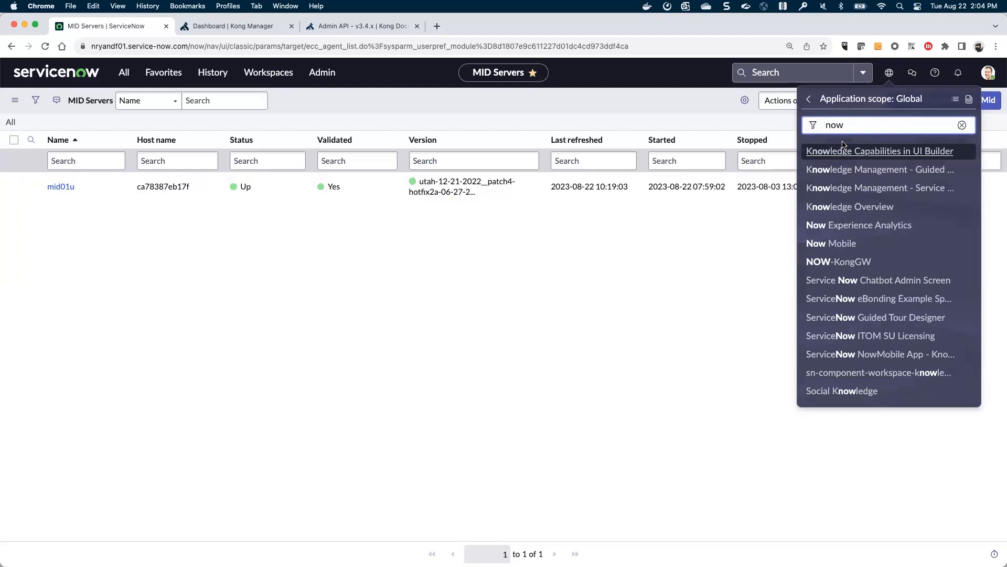
click(841, 262)
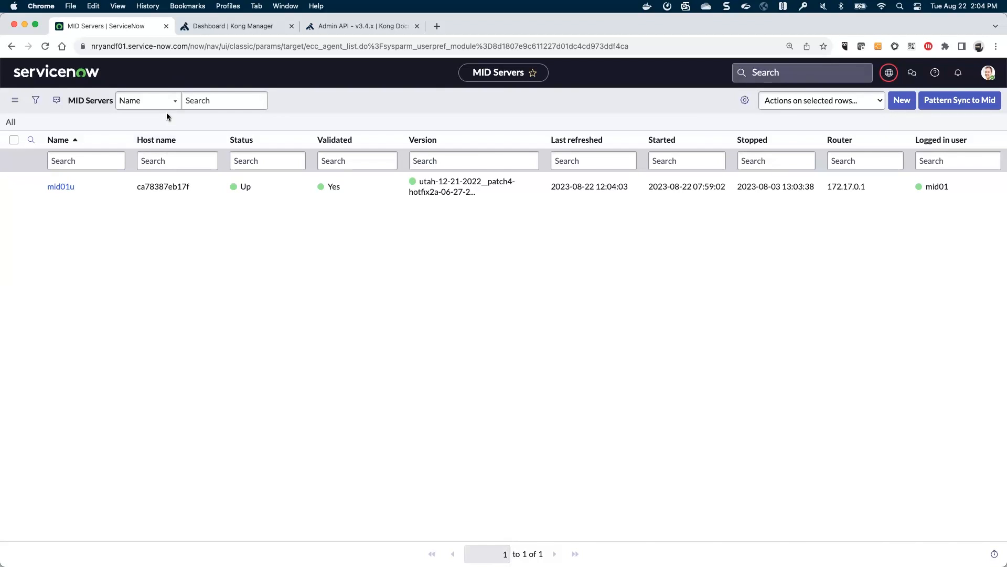
Create and save a Connection & Credential alias named Kong Gateway Alias, keeping the connection type HTTP.
click(159, 72)
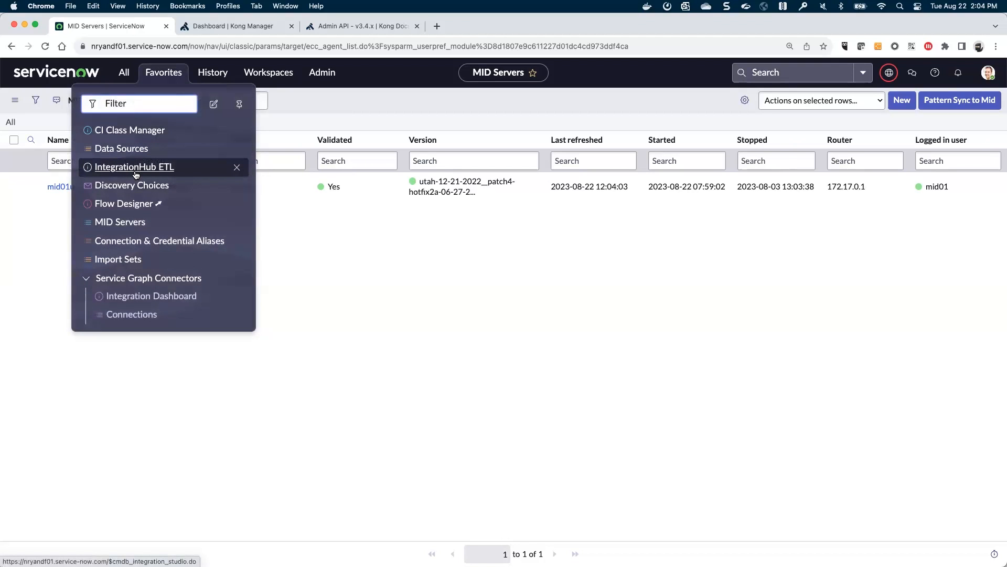
click(133, 242)
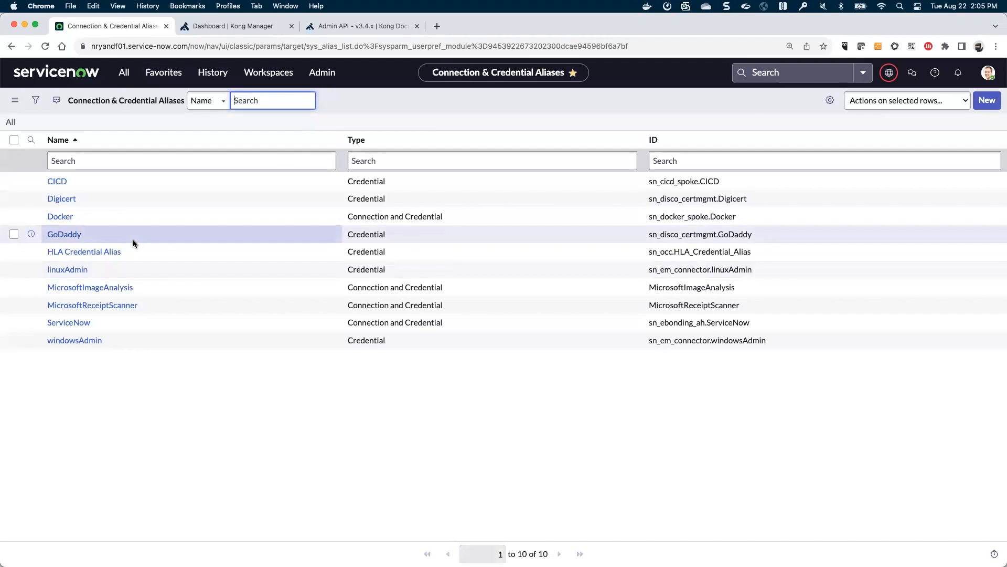
click(990, 103)
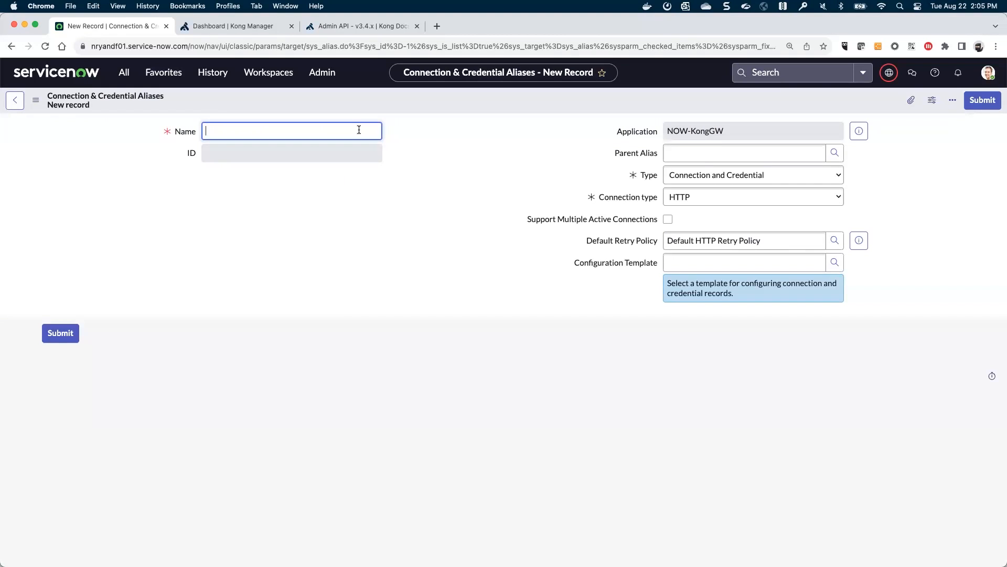
text(Kong Gateway Alias)
click(682, 199)
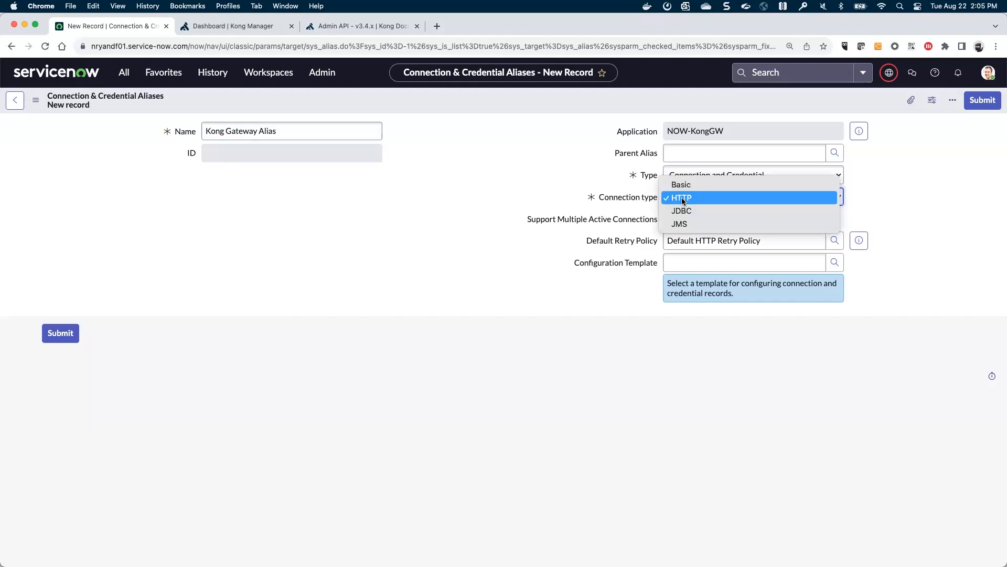
click(561, 195)
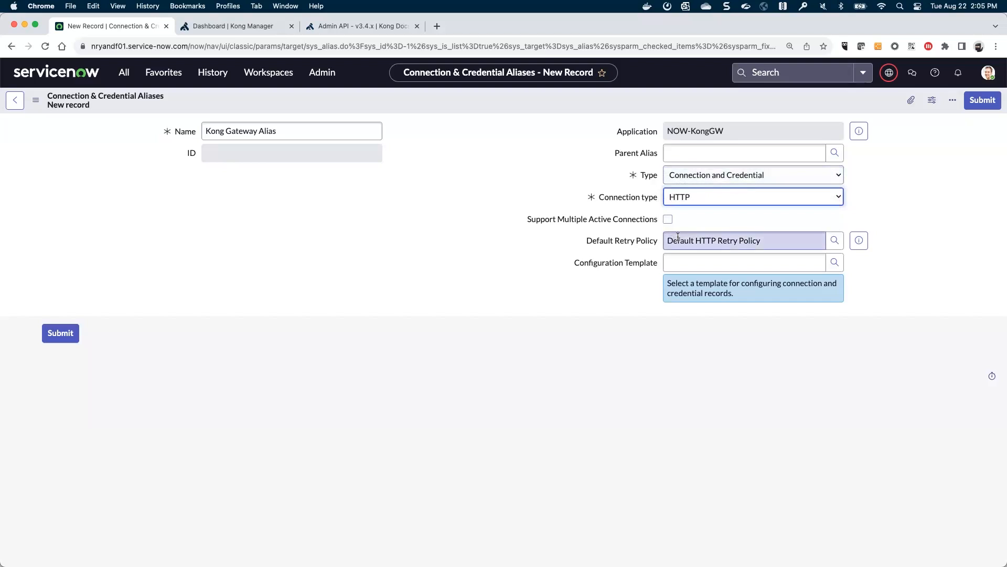
right_click(447, 103)
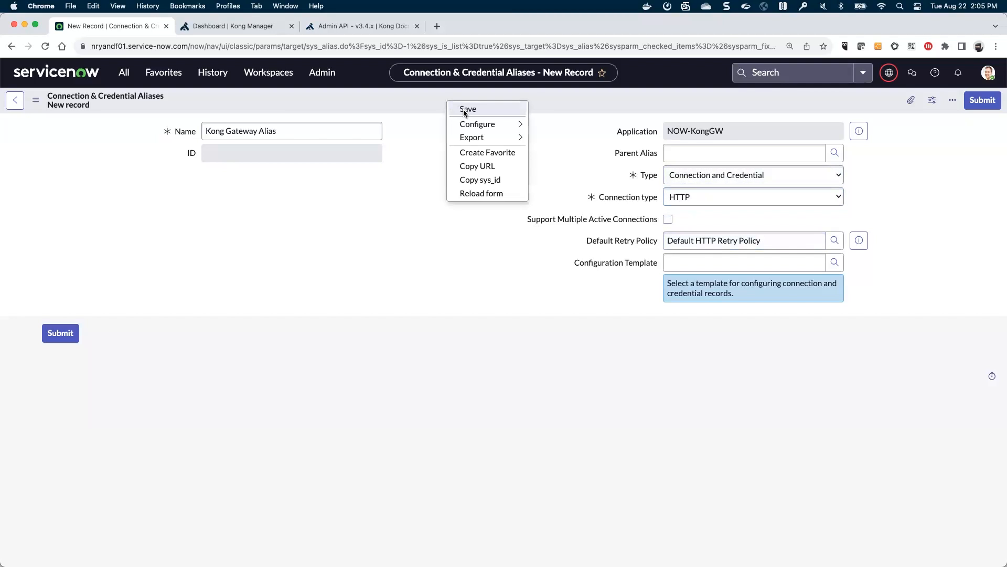
click(464, 109)
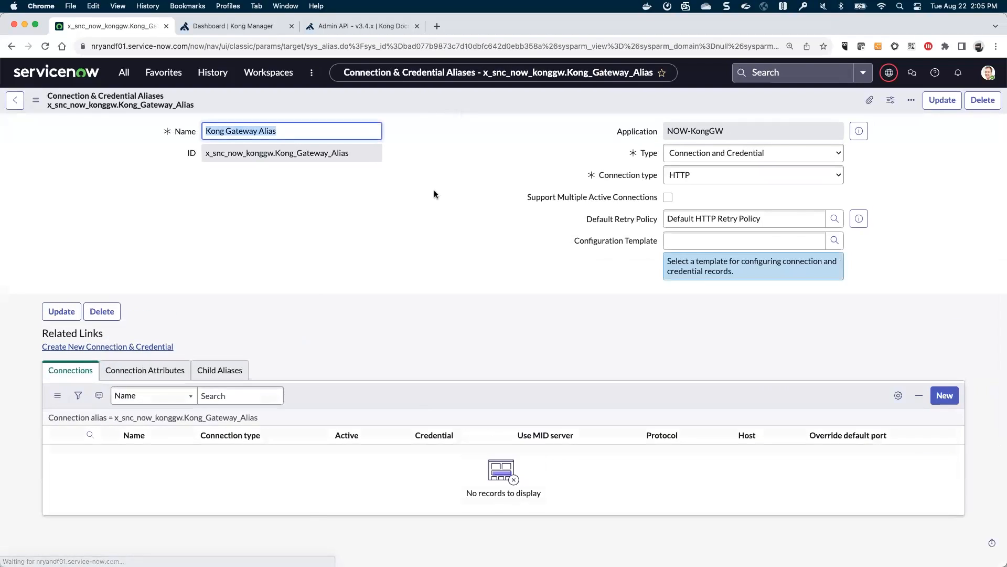
click(945, 397)
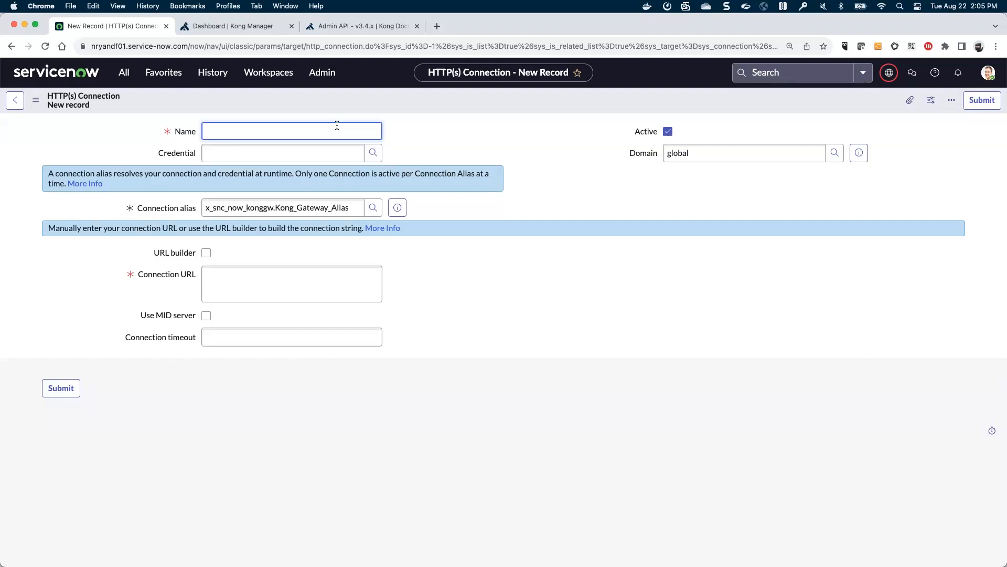
text(Kong Gateway Connection)
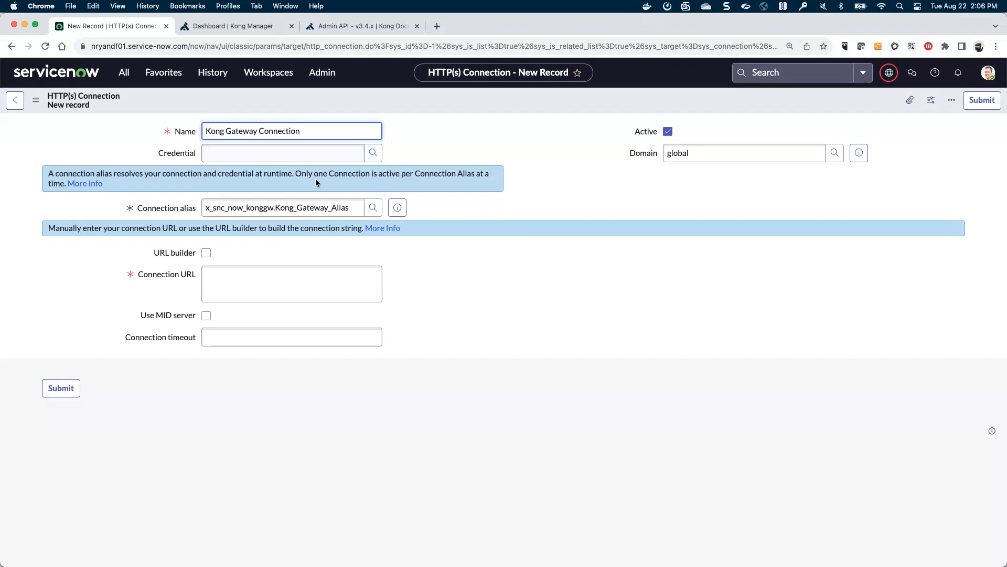
click(245, 271)
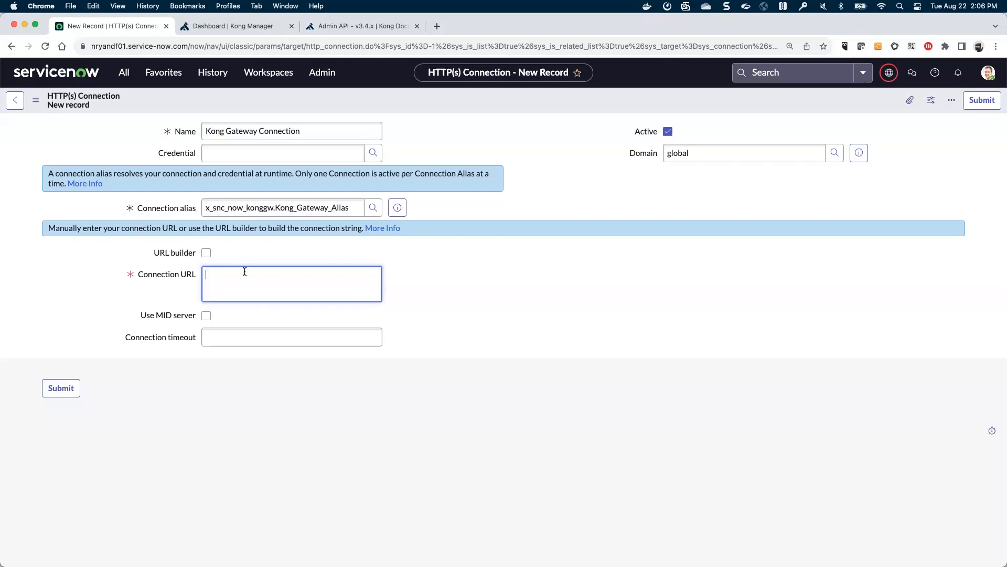
text(http://host.docker.internal:8001)
drag(321, 275, 303, 277)
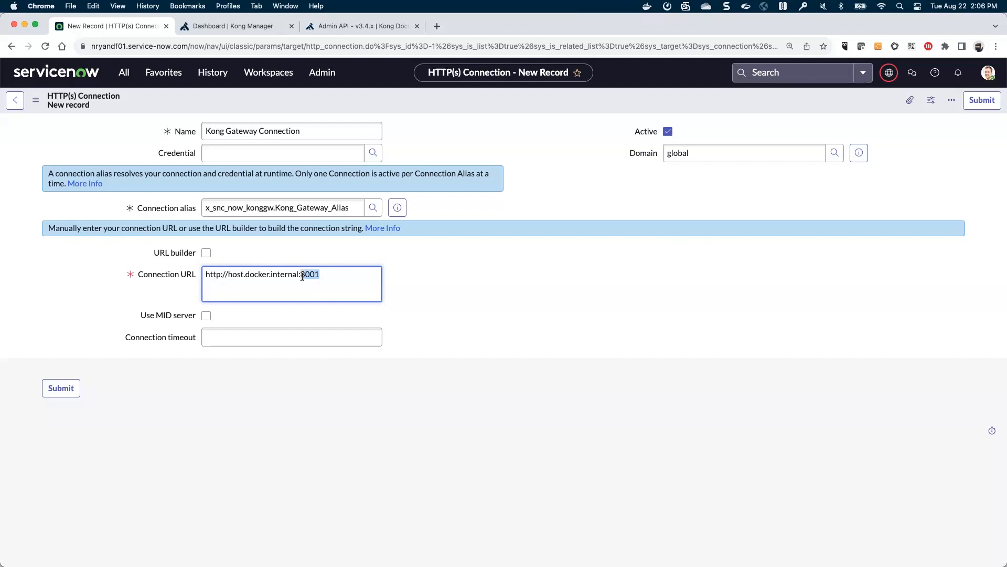
click(334, 273)
click(206, 316)
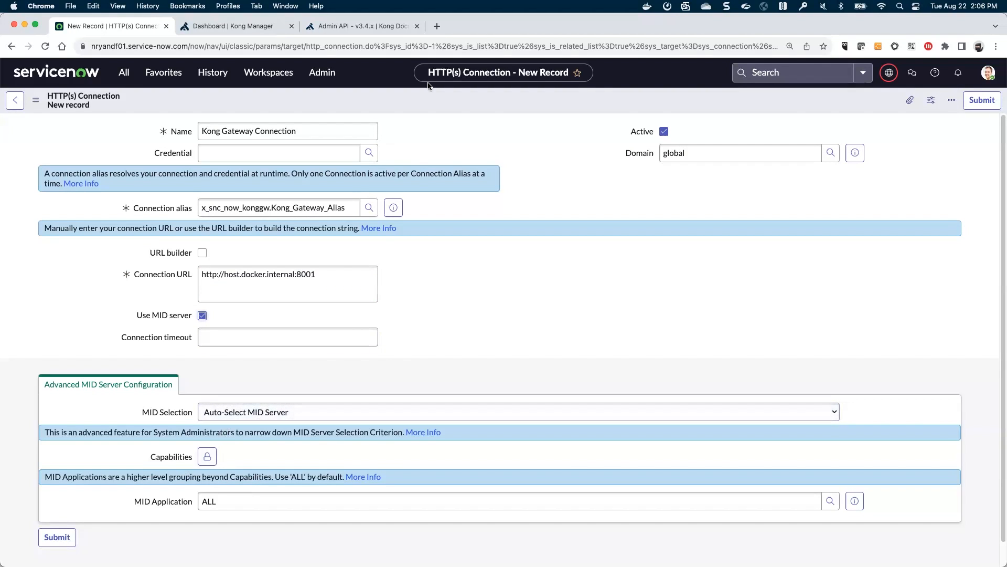
right_click(429, 104)
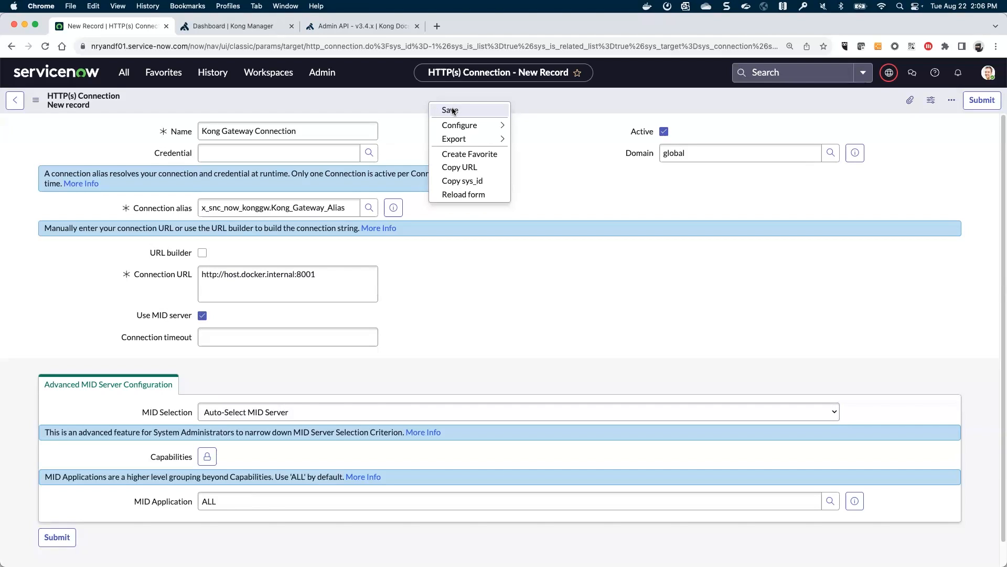
click(622, 219)
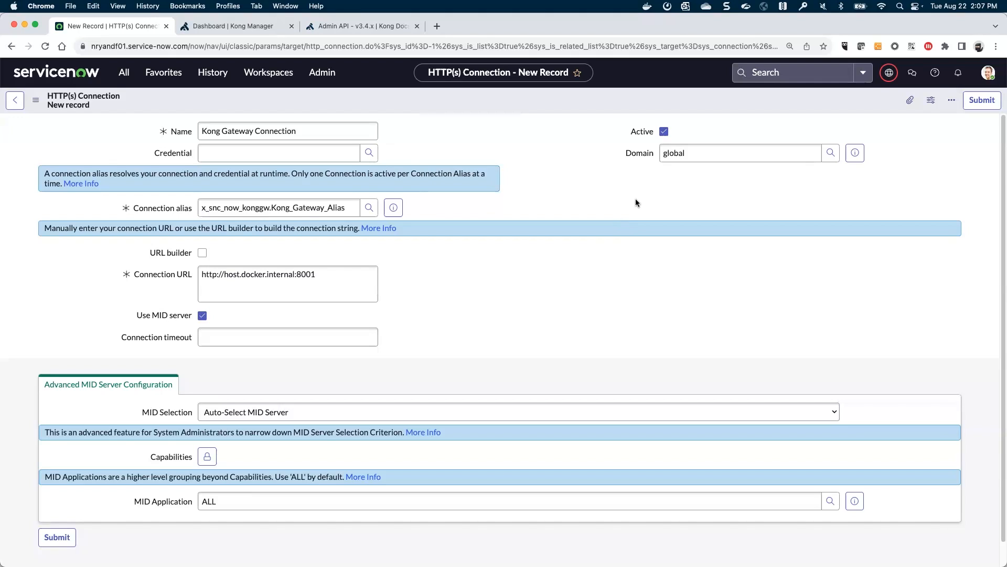
click(832, 153)
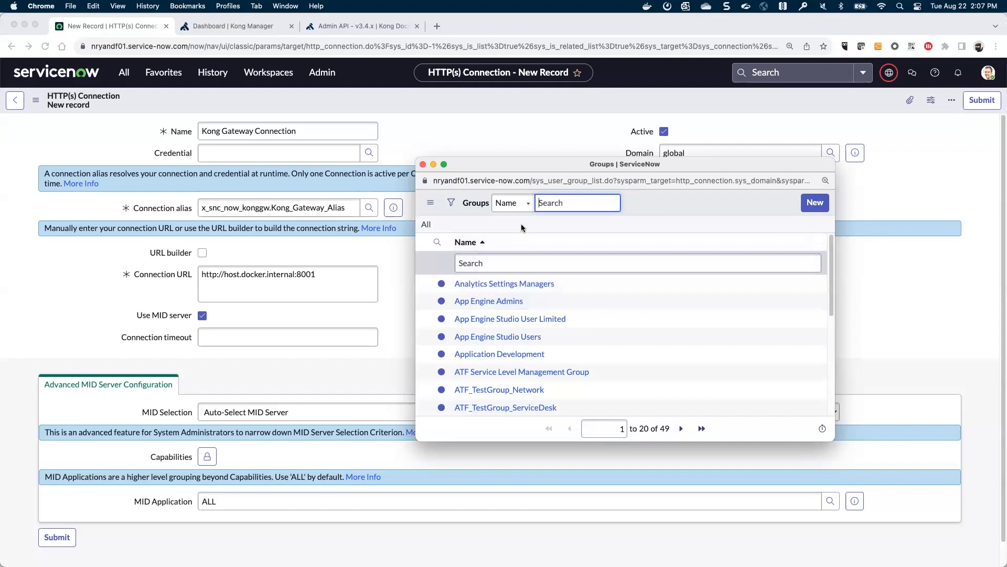
text(*kong)
key(Return)
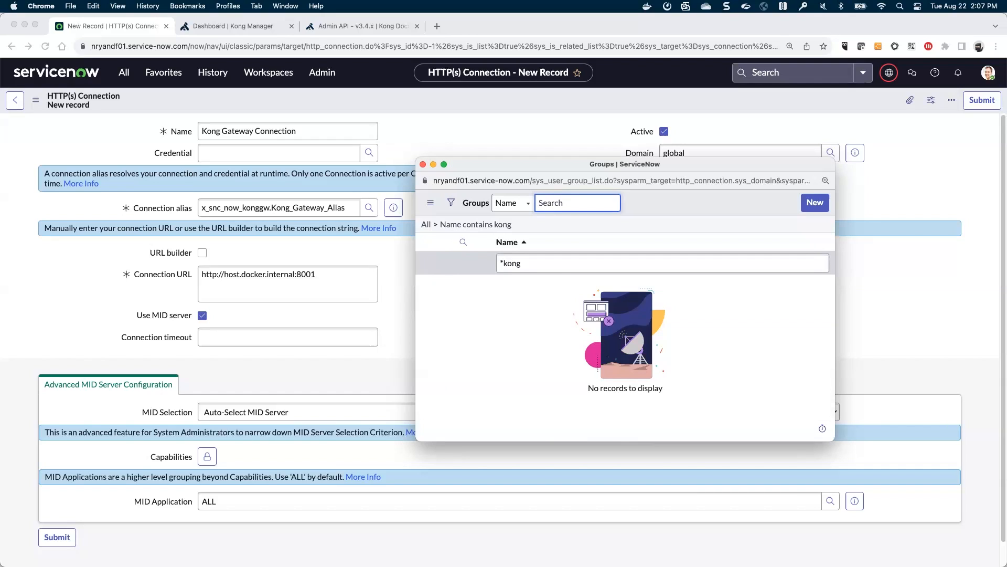
click(423, 164)
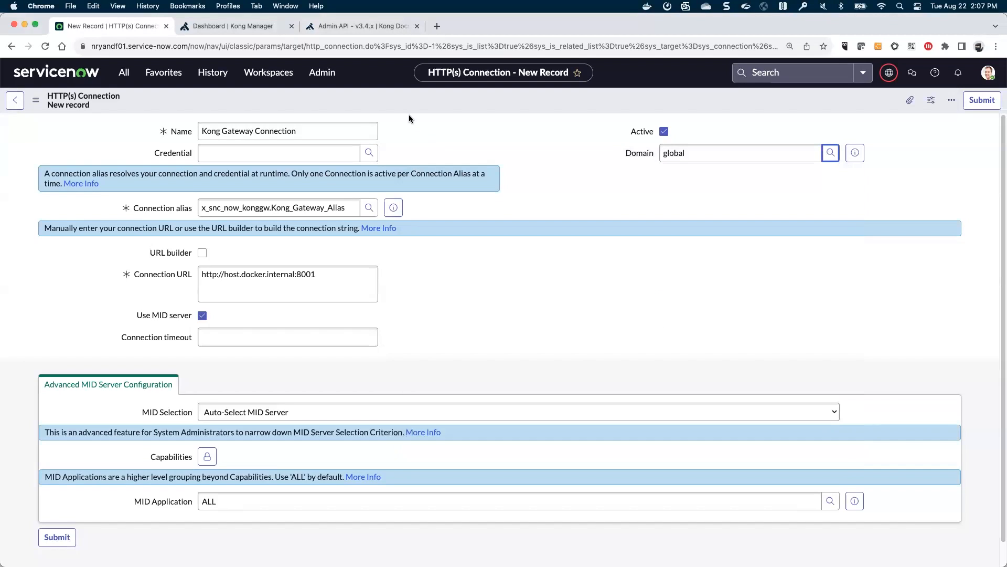
Save the new Kong Gateway Connection record and stay on its form.
right_click(409, 105)
click(421, 108)
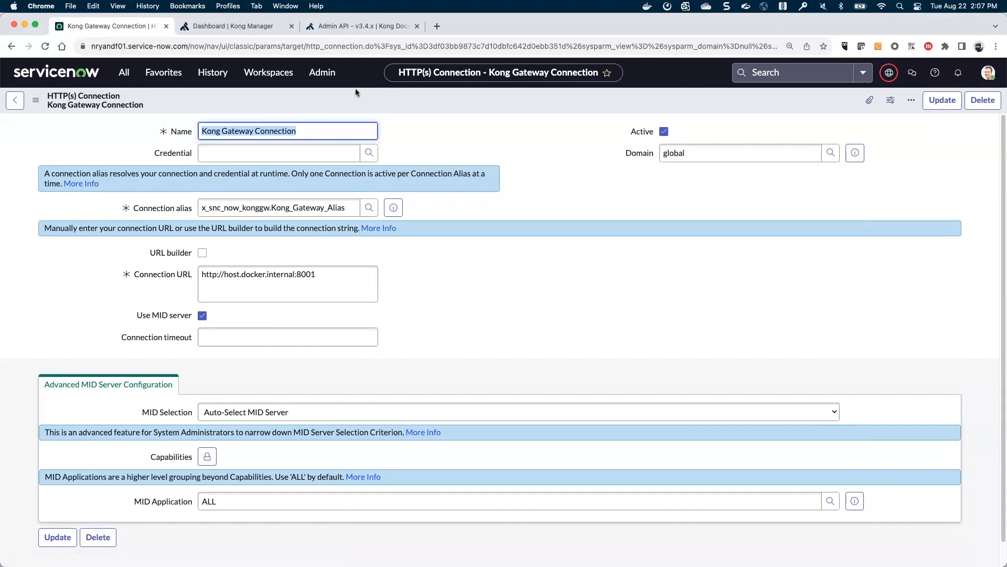
Review the saved connection record's XML and check its connection alias value on the form.
right_click(351, 101)
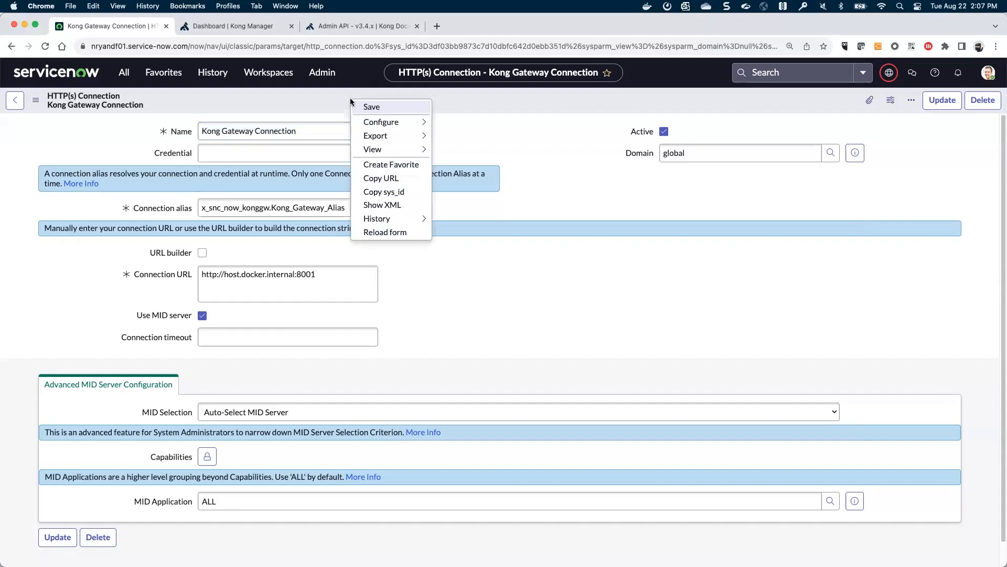
click(391, 205)
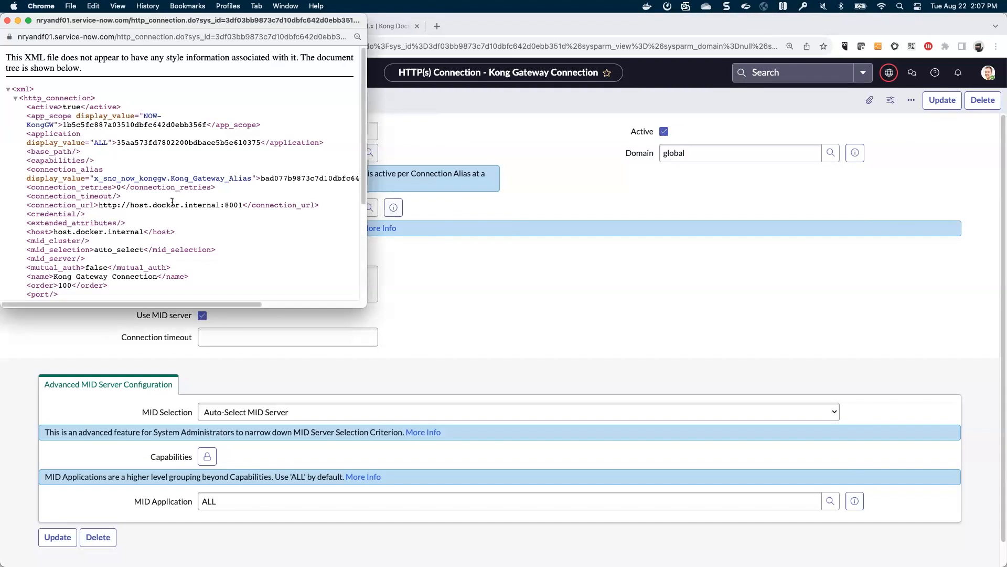
scroll(172, 202, down, 5)
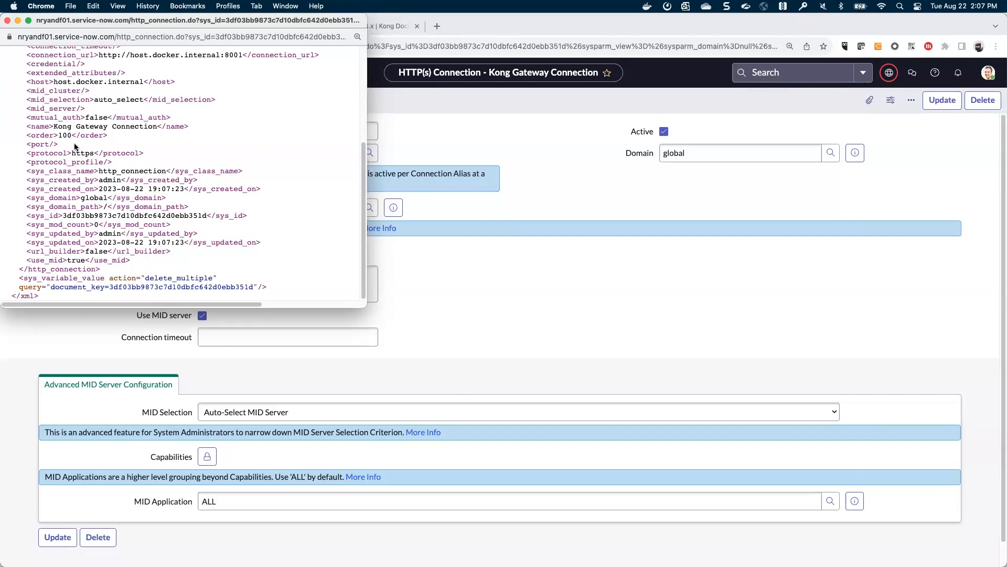
click(8, 21)
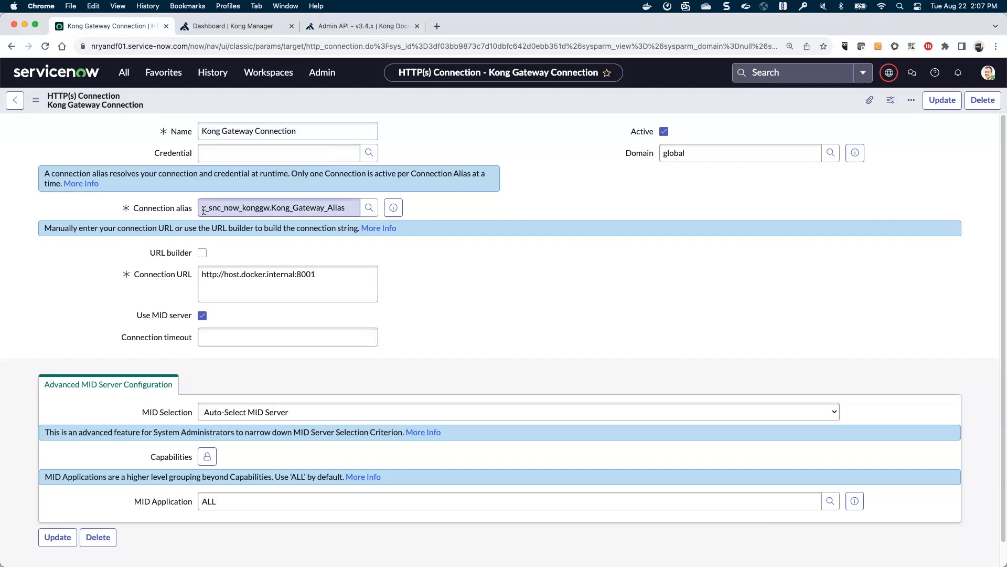
drag(344, 206, 190, 207)
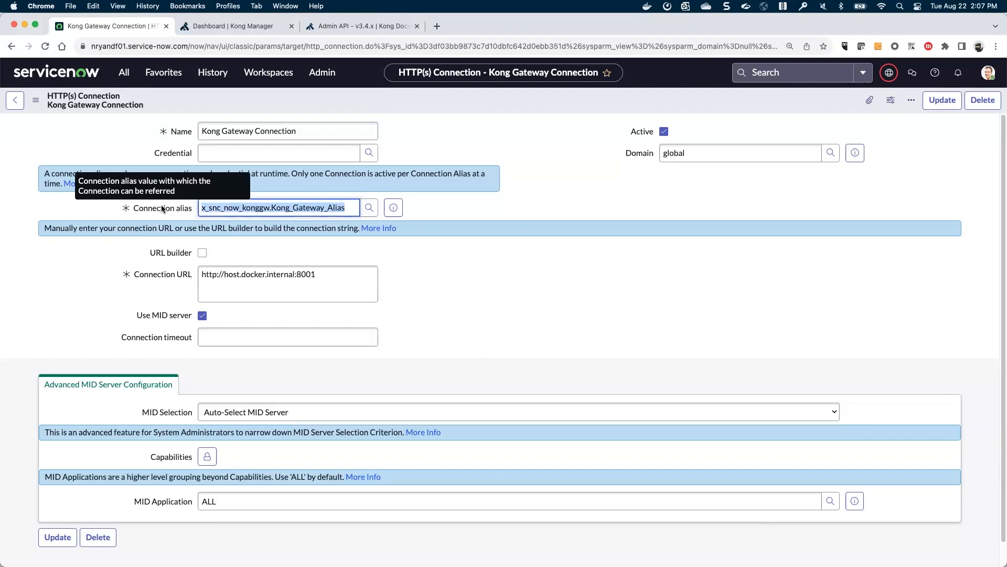
click(447, 237)
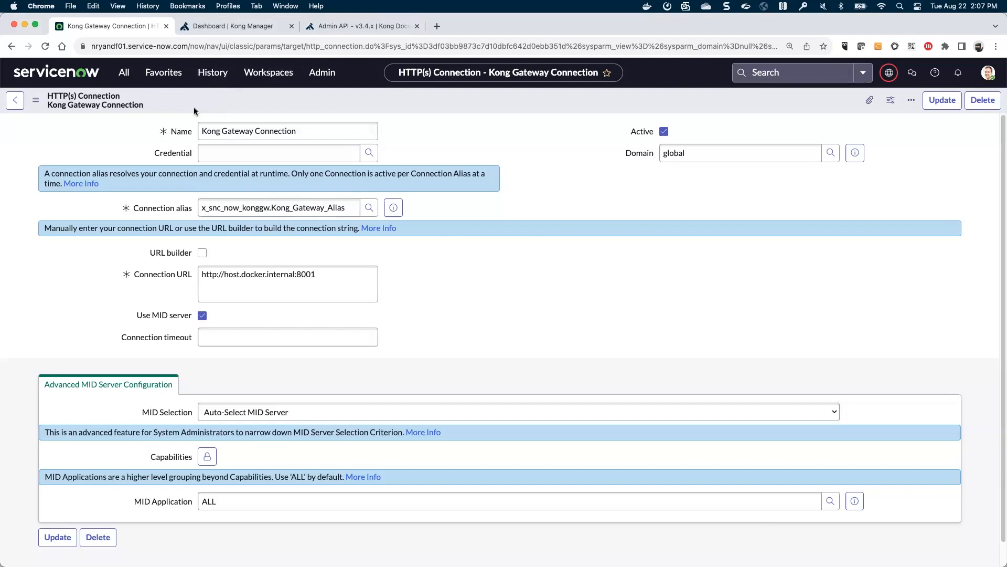
Open Flow Designer in a separate browser tab and return to the Kong Gateway Connection record.
click(167, 73)
click(138, 171)
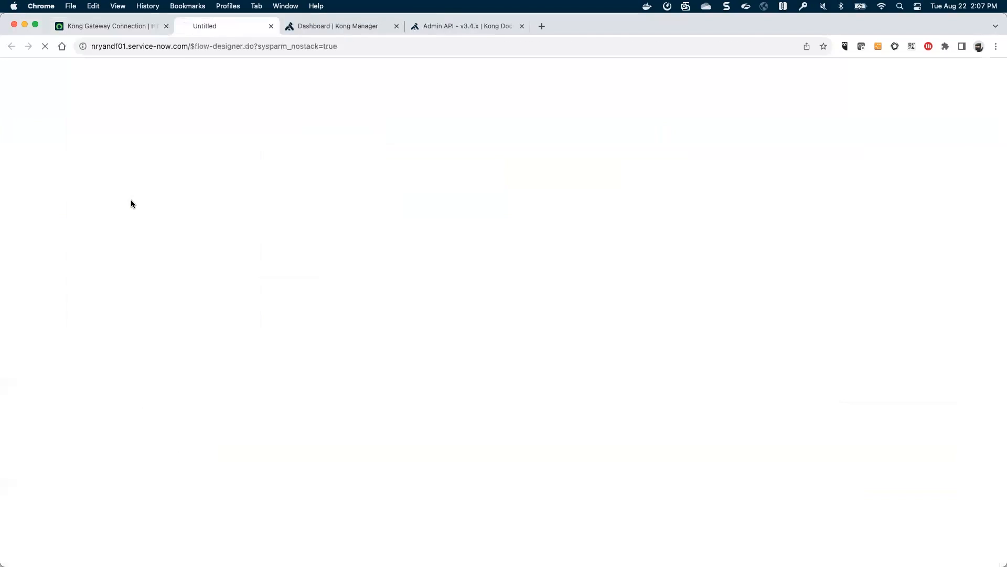
click(115, 25)
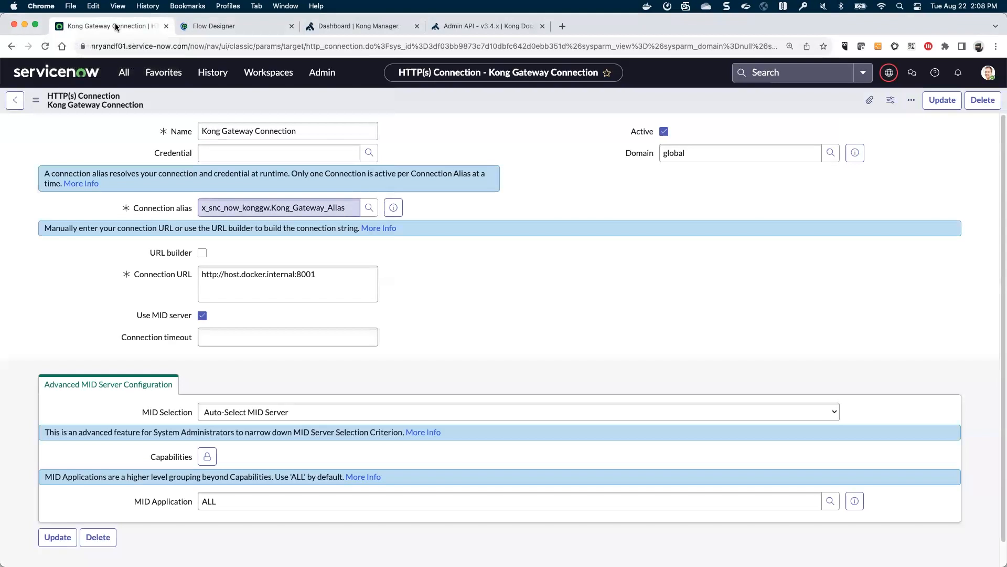
Open the Data Sources list and start a new data source record.
click(163, 73)
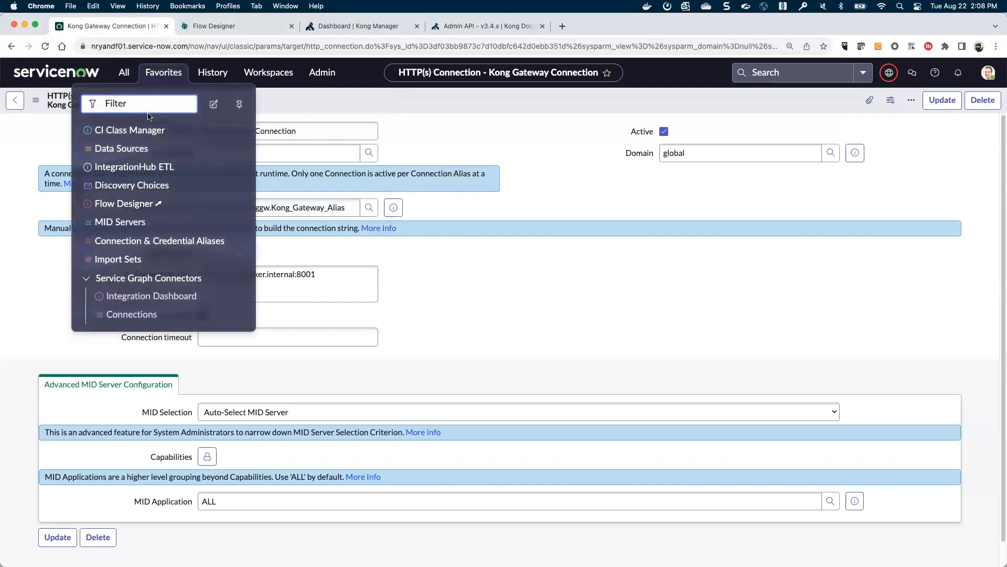
click(121, 151)
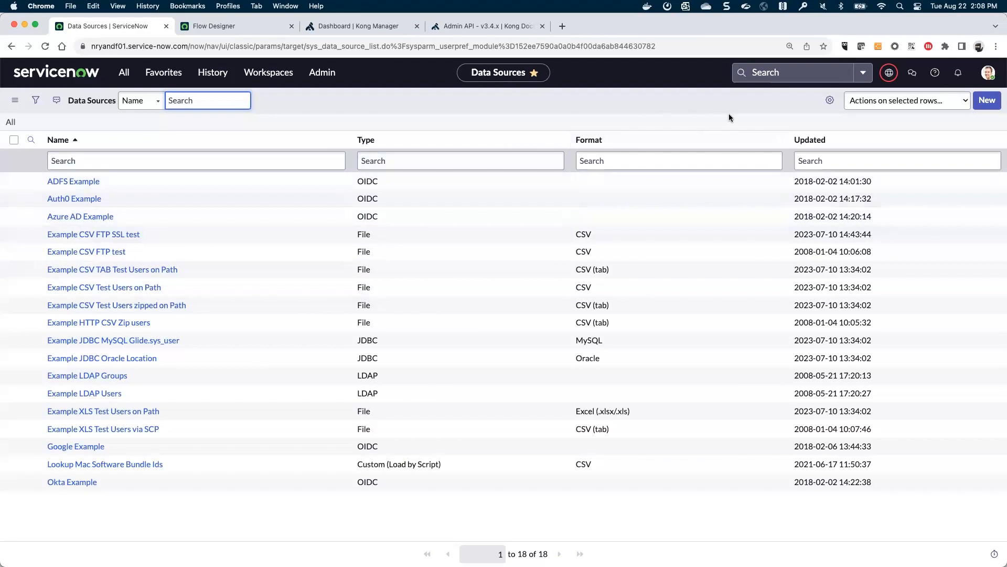
click(988, 102)
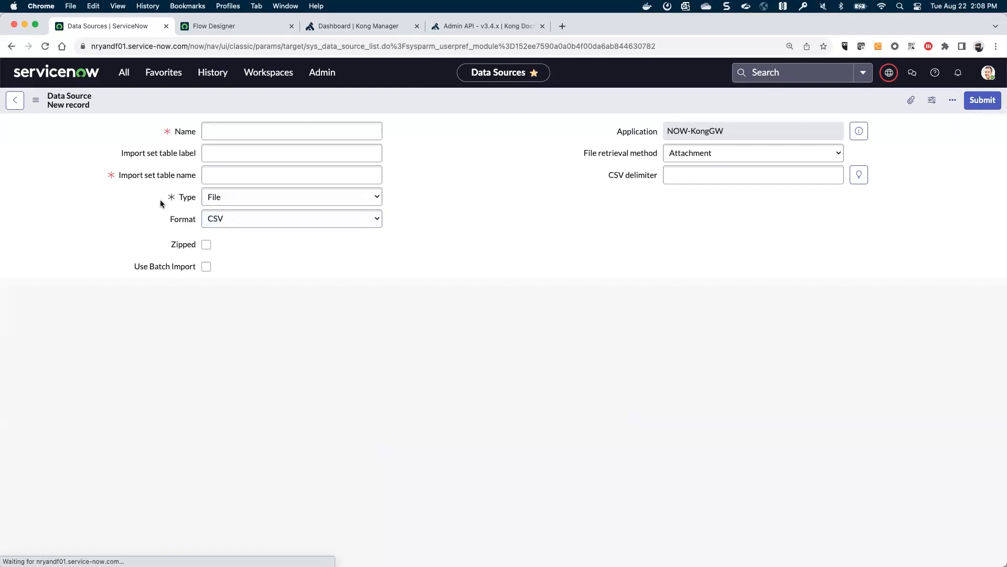
Set the new data source's type to Custom (Load by Script) after trying REST (IntegrationHub) and its request action.
click(226, 205)
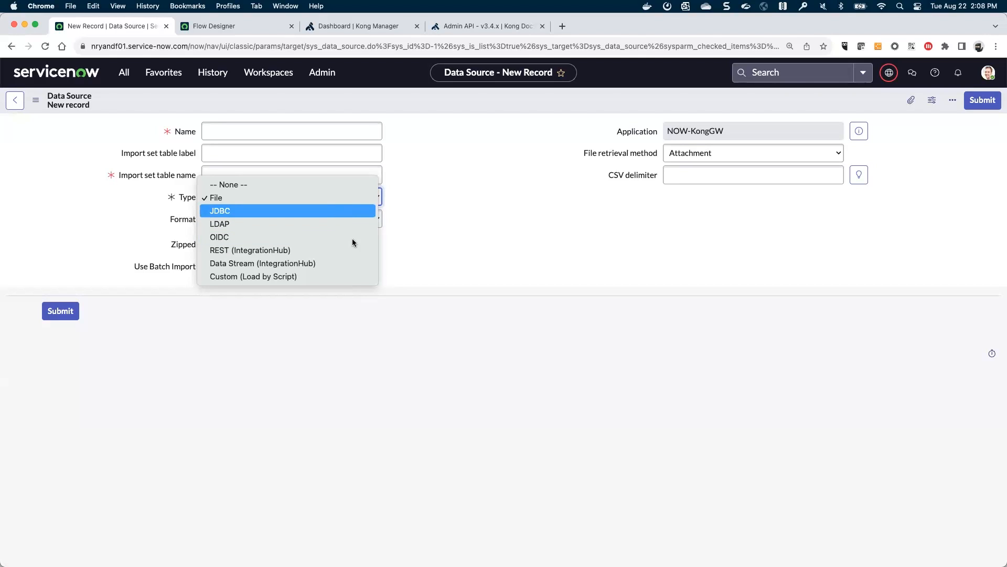
click(330, 253)
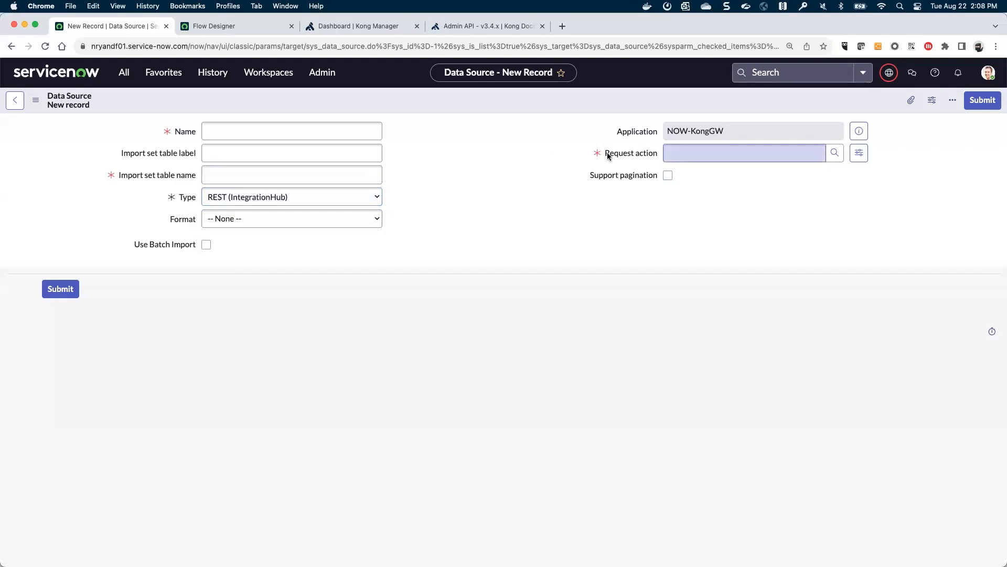
click(644, 154)
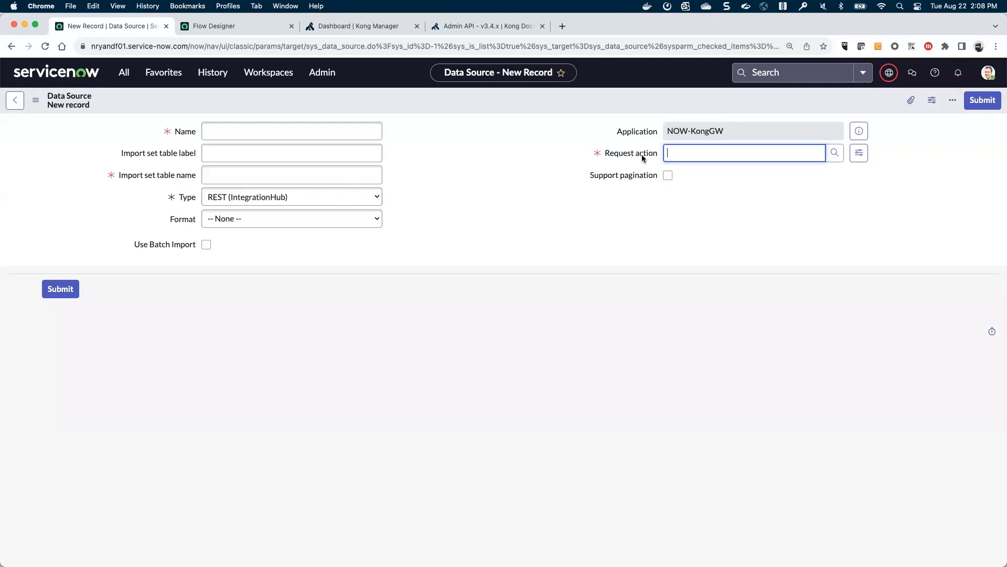
click(297, 196)
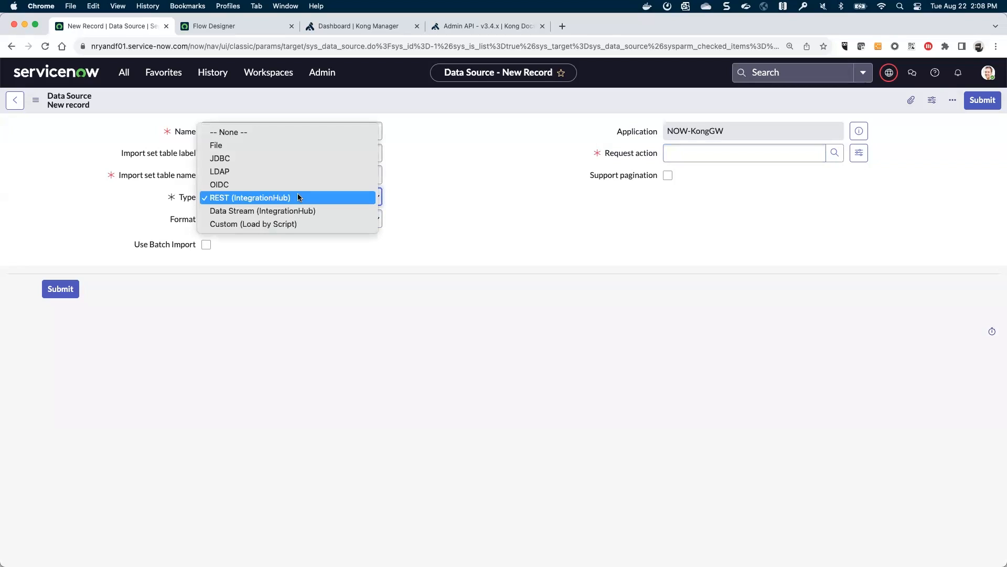
click(286, 224)
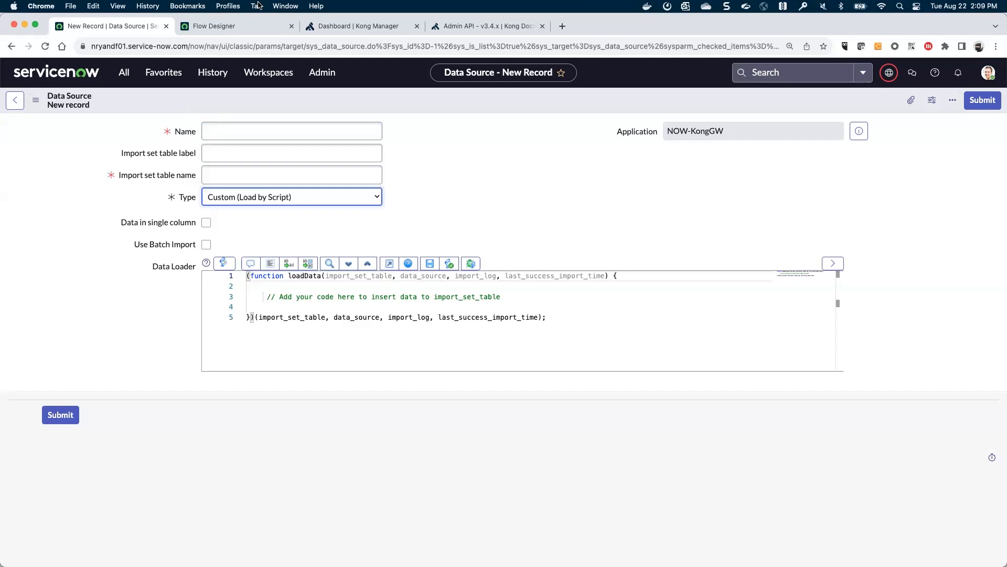
In Flow Designer, create a new action named Get Kong Gateway in the NOW-KongGW application.
click(243, 27)
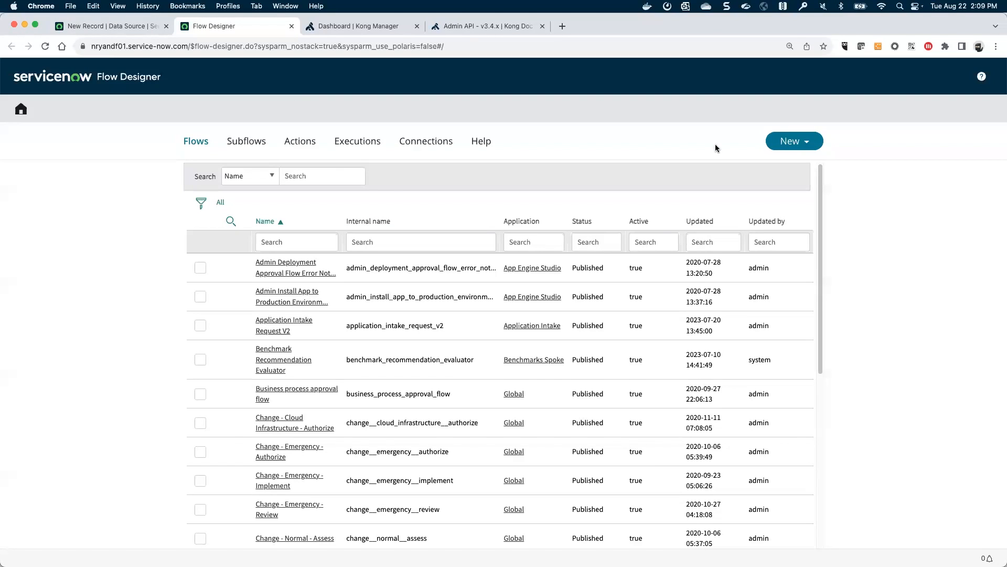
click(792, 143)
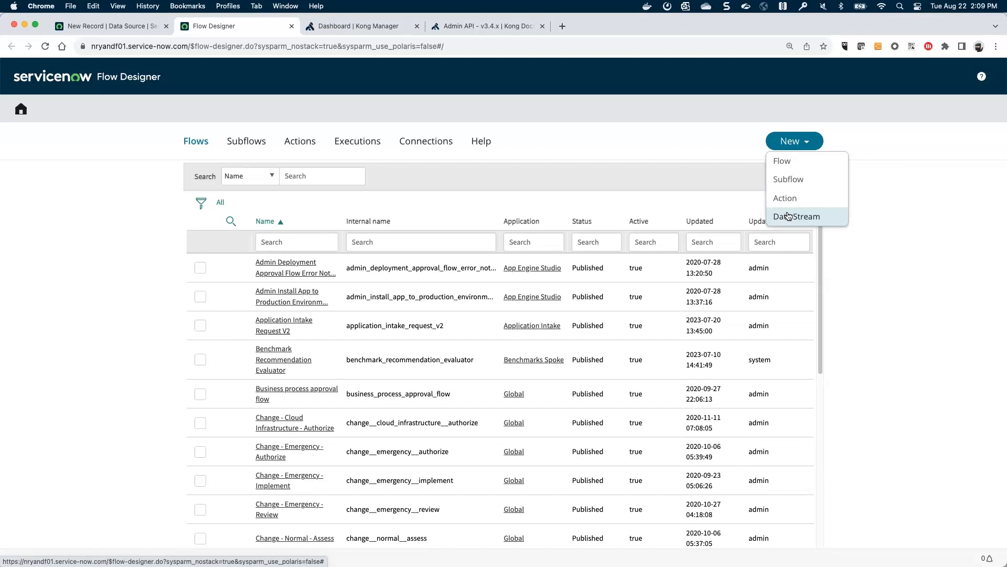
click(786, 199)
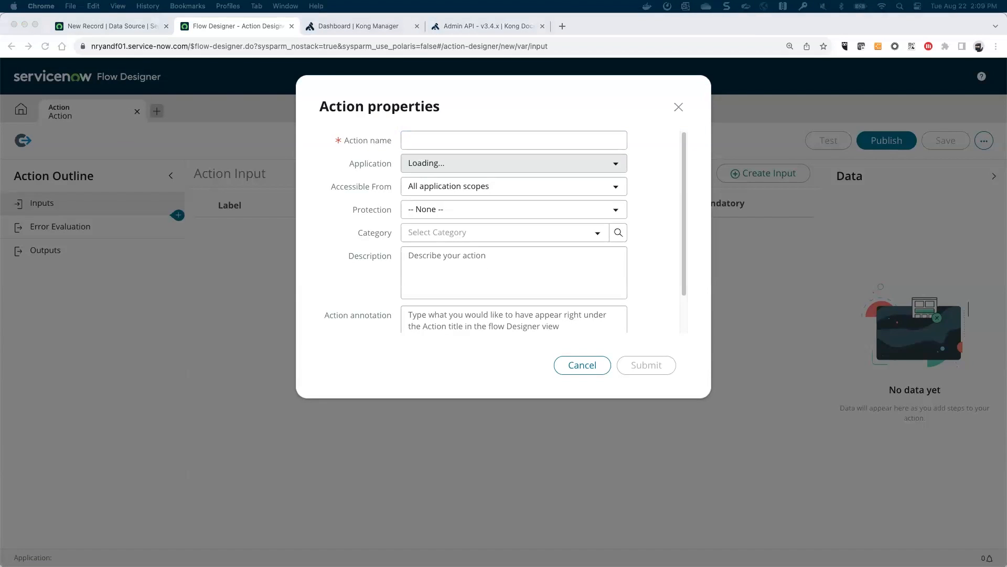
click(426, 139)
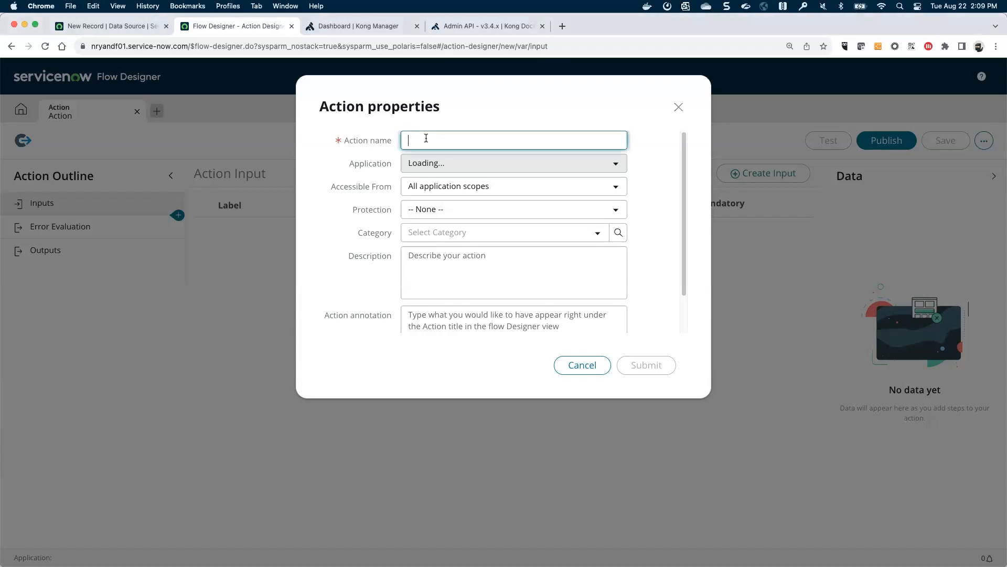
text(Get Ko)
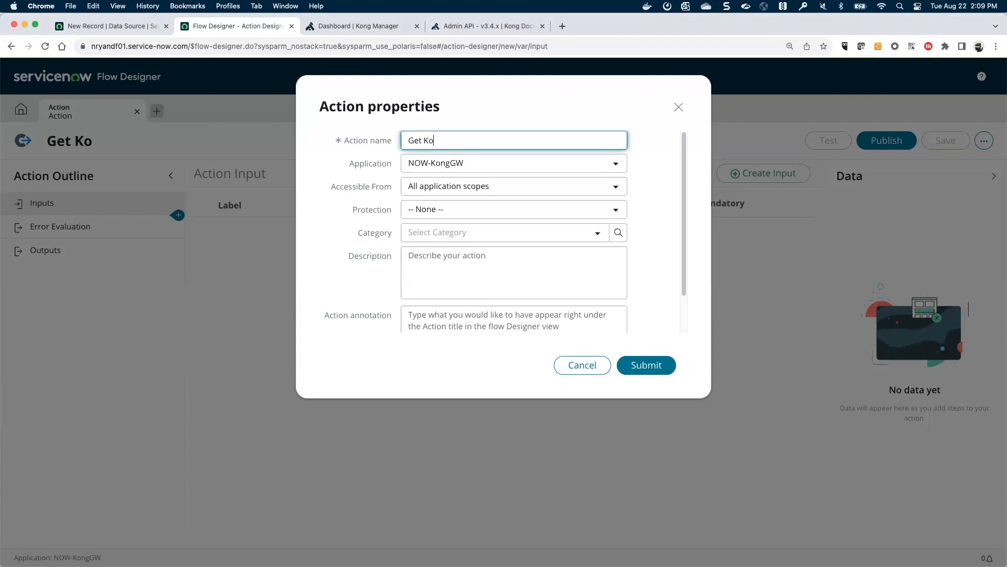
text(ng Gateway)
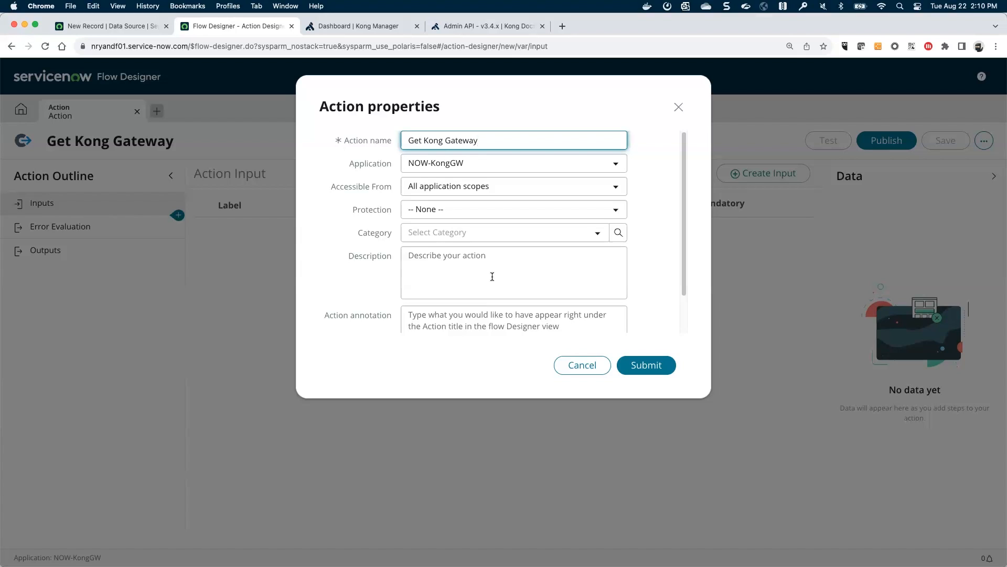
click(650, 367)
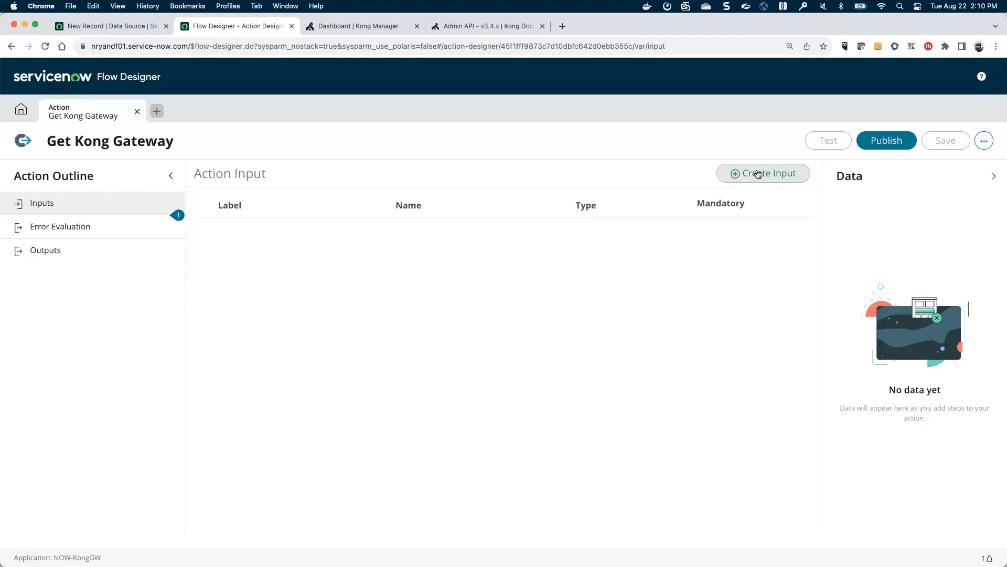
Add an action input labelled Connection Alias with the name connection_alias.
click(758, 174)
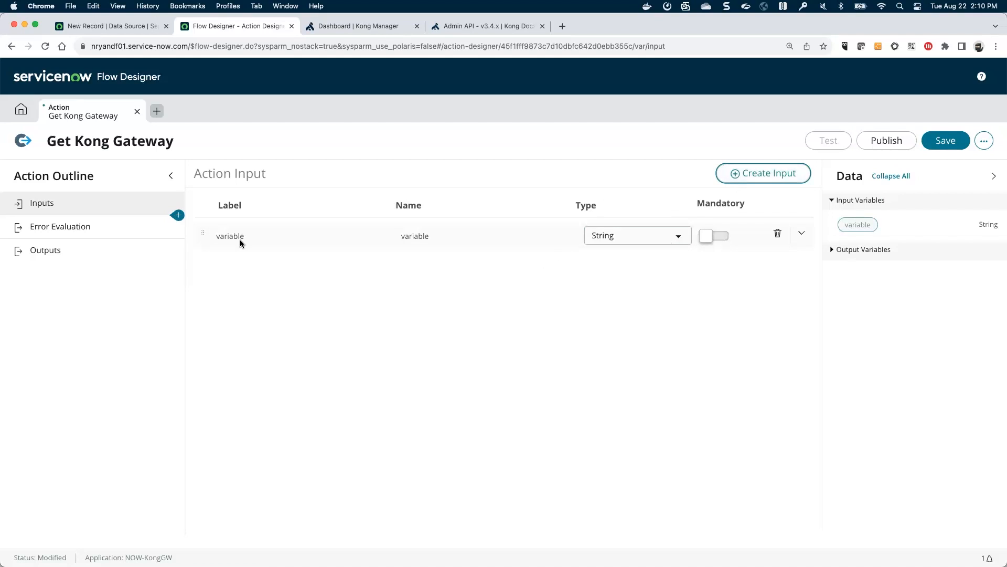
click(269, 235)
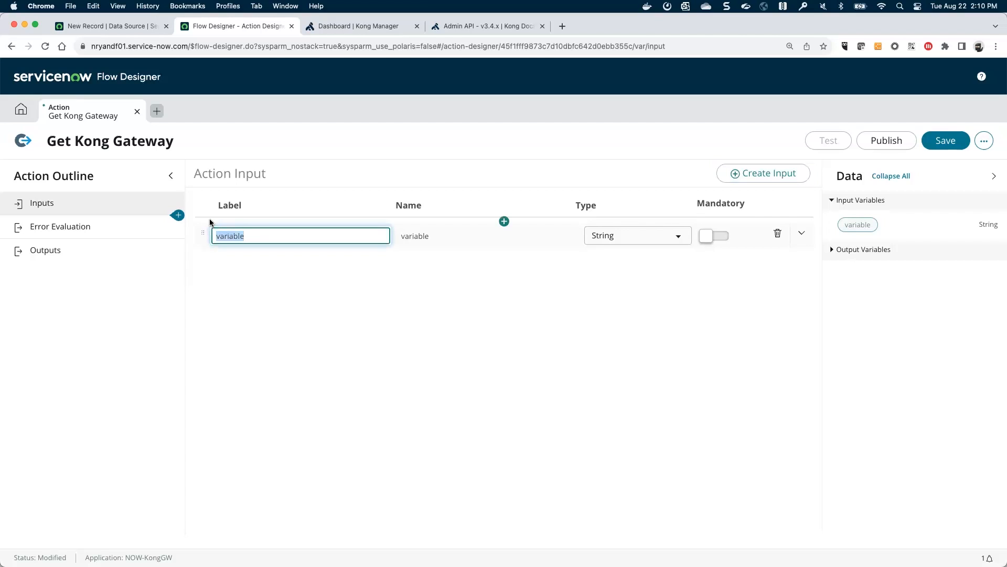
text(Connection Alias)
key(Tab)
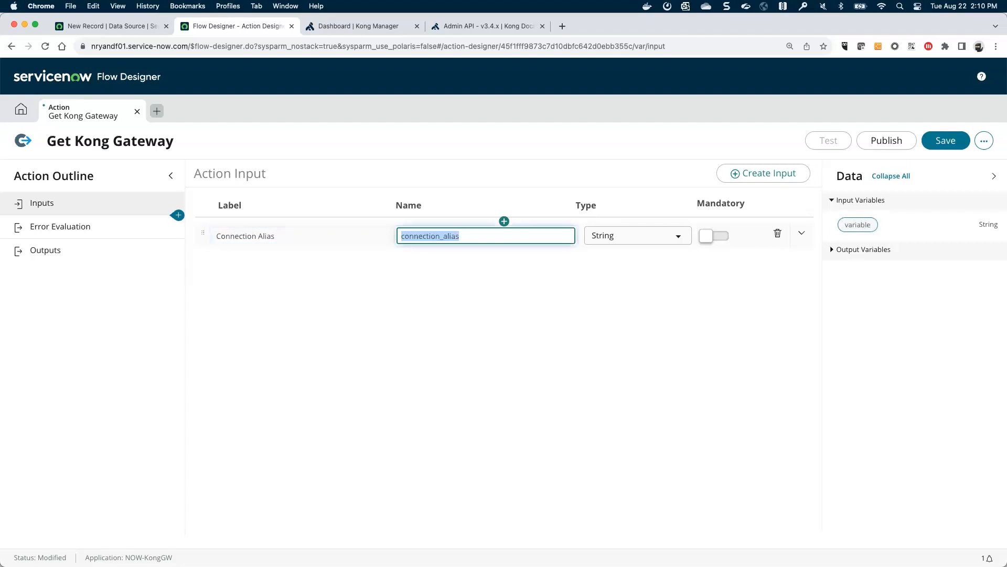
Set the Connection Alias input's type to a reference to the Connection & Credential Aliases table and make it mandatory.
click(618, 237)
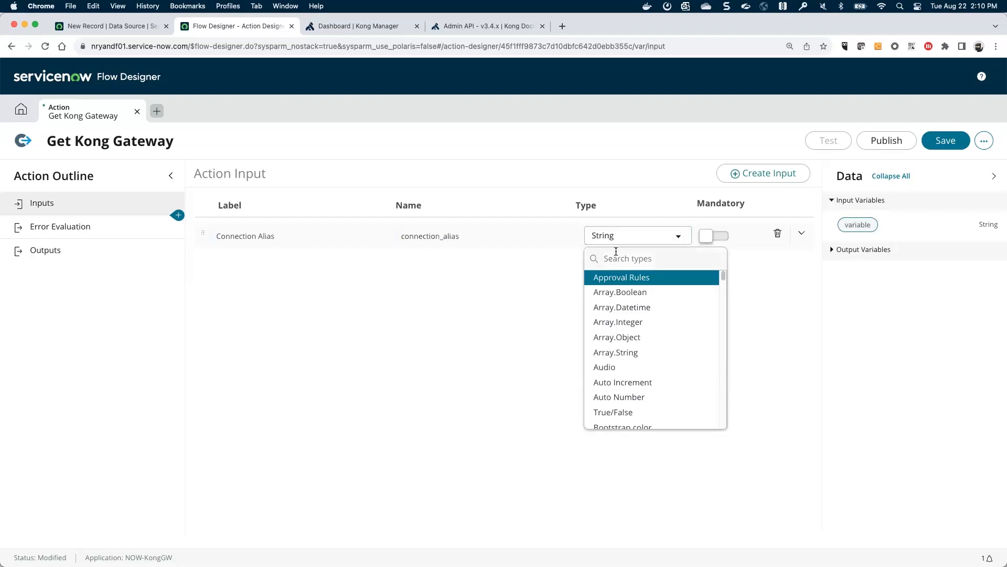
text(refe)
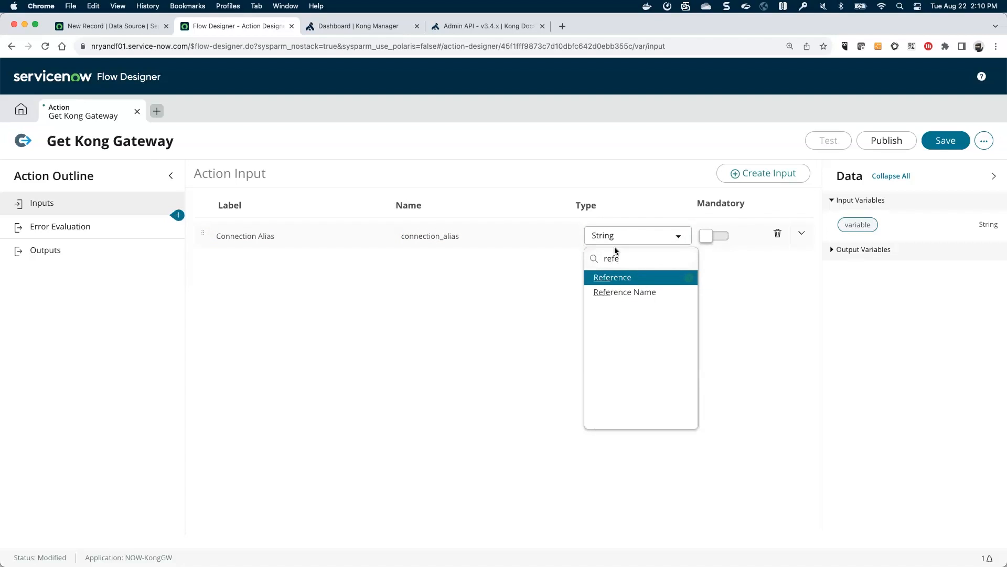
click(687, 280)
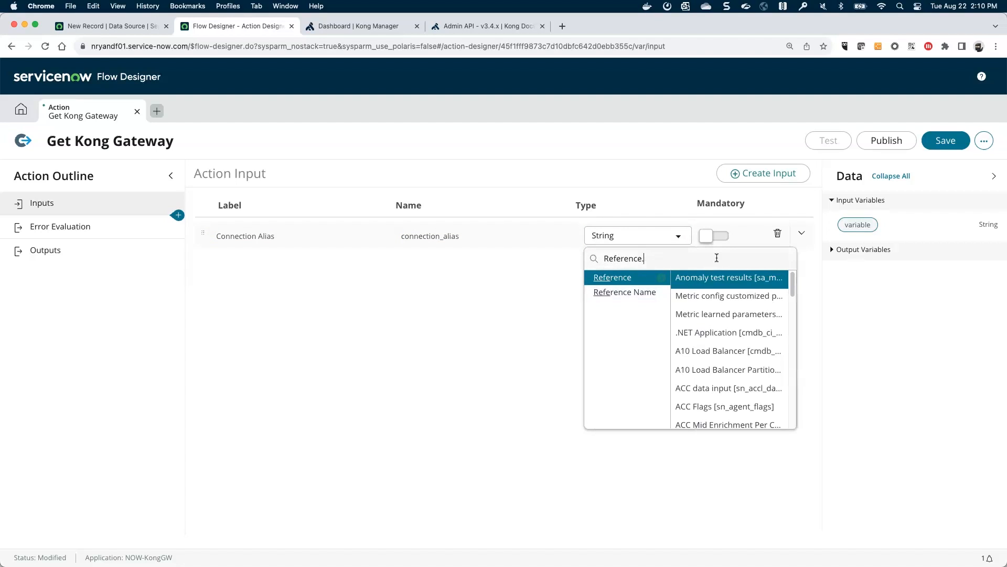
text(connection)
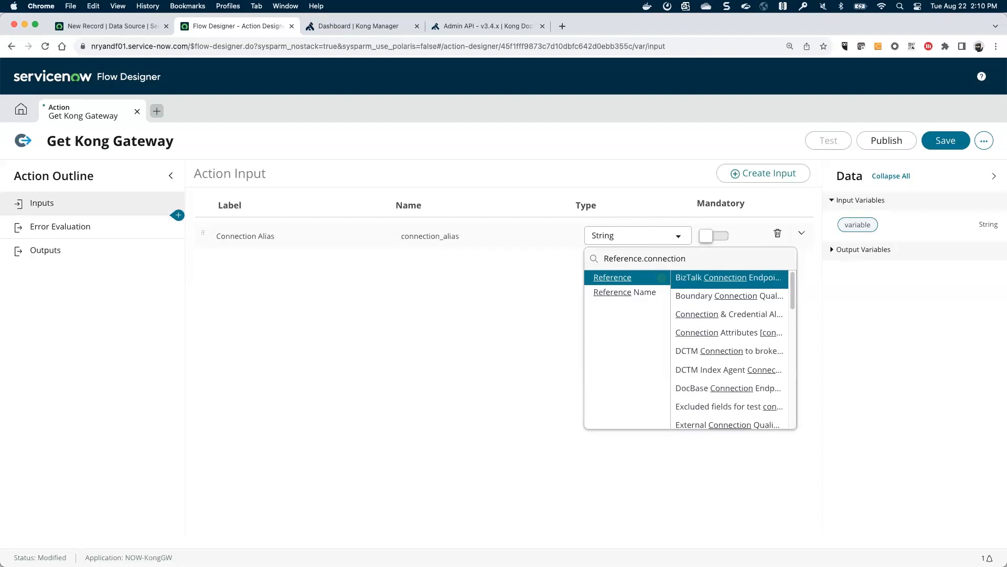
text( a)
key(BackSpace)
key(BackSpace)
click(723, 315)
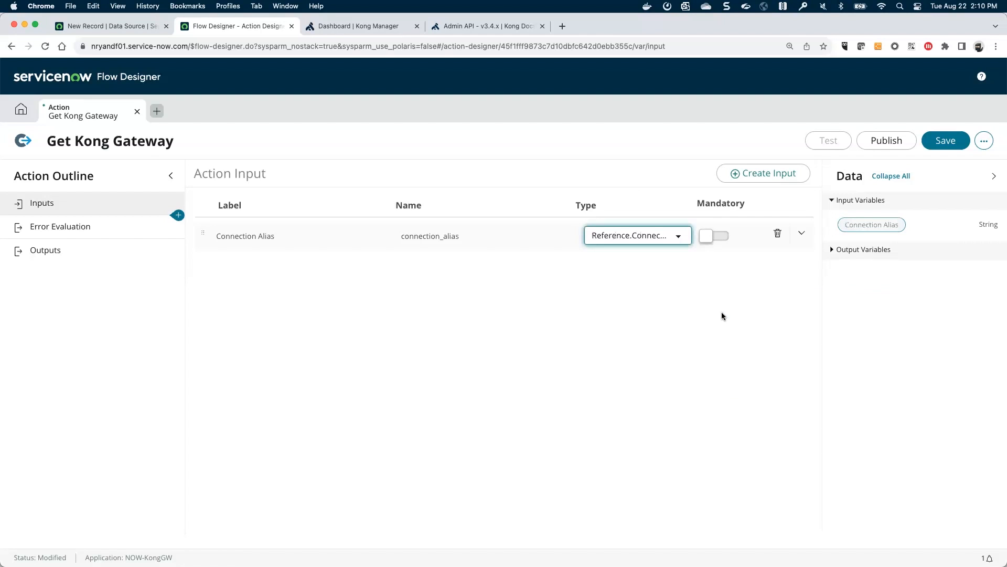
click(719, 233)
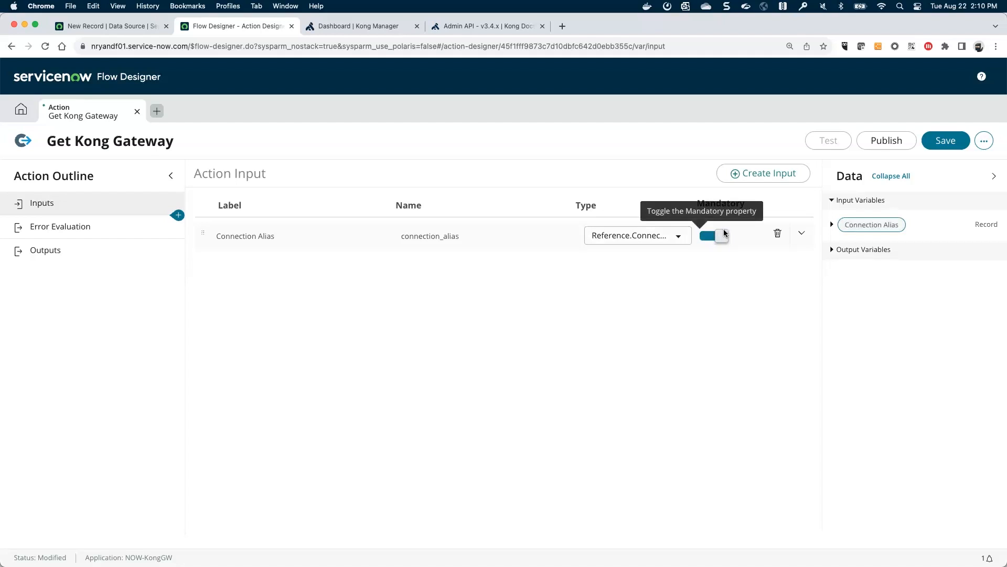
Add a REST integration step to the Get Kong Gateway action after its inputs.
click(178, 218)
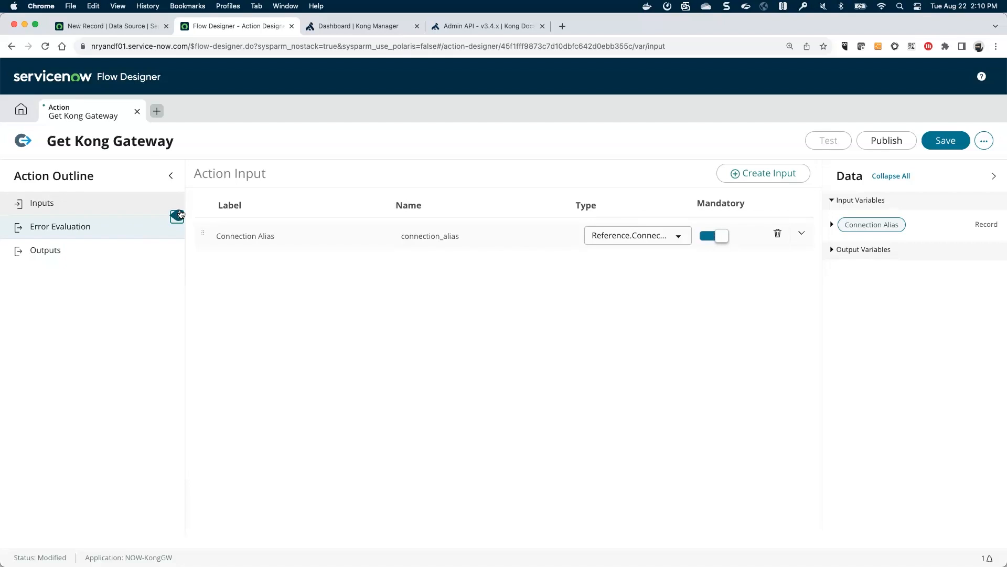
click(178, 216)
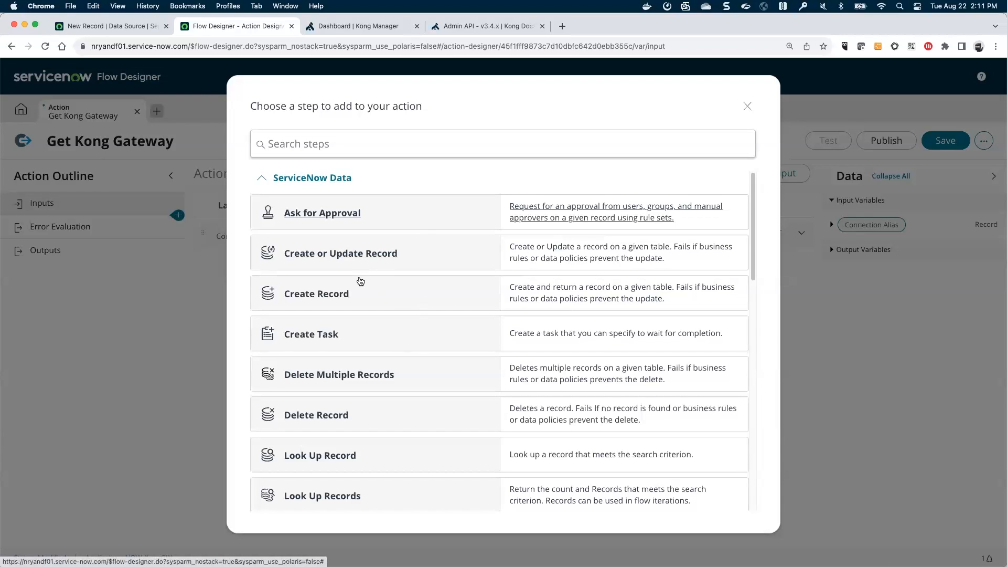
scroll(436, 360, down, 3)
scroll(439, 360, down, 12)
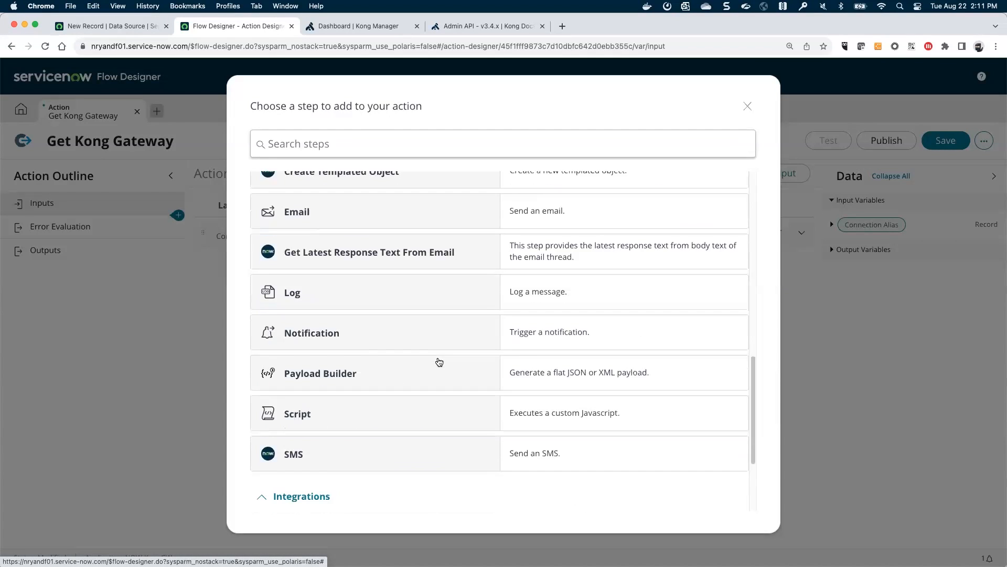
scroll(411, 389, down, 4)
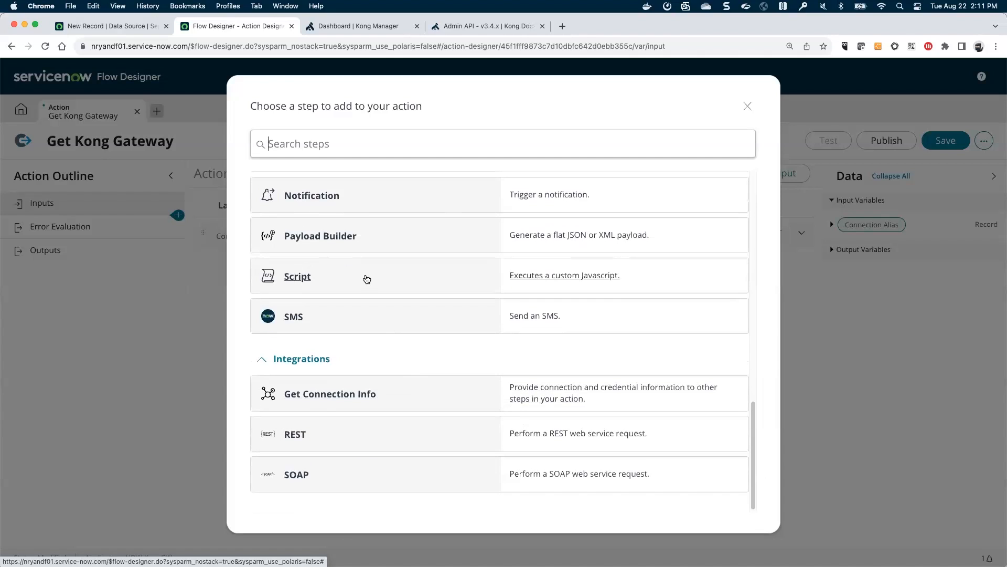
click(295, 435)
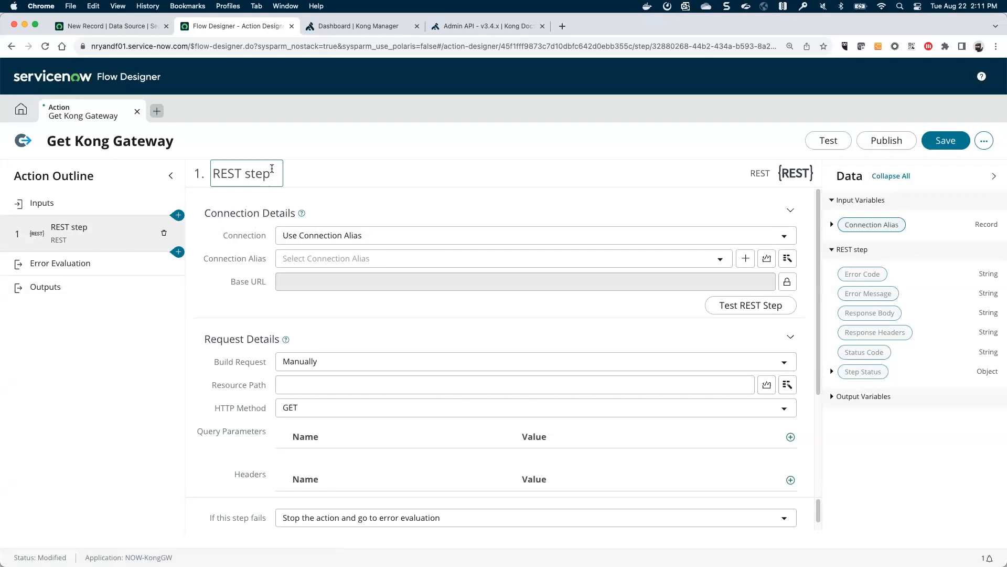
Rename the REST step to GET Info Route.
drag(271, 169, 209, 170)
text(GET)
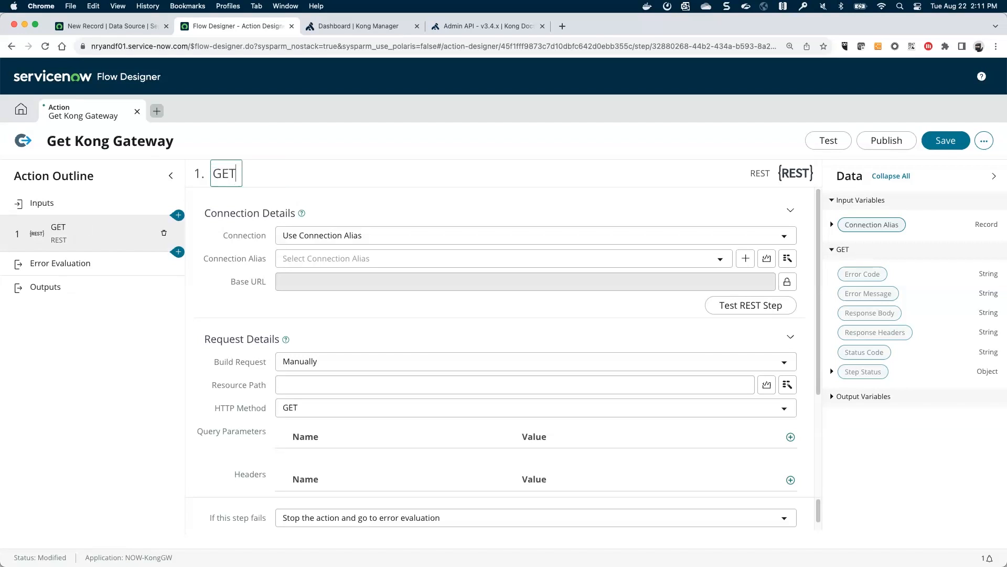
text( Info Route)
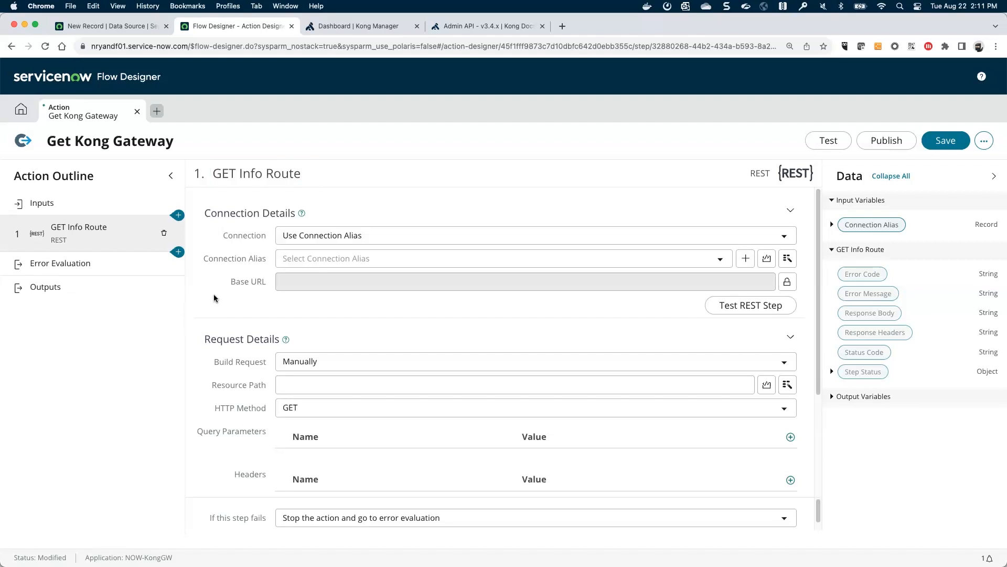
Check the Retrieve Node Information request under Information Routes in the Kong Admin API docs and return to the action.
click(268, 146)
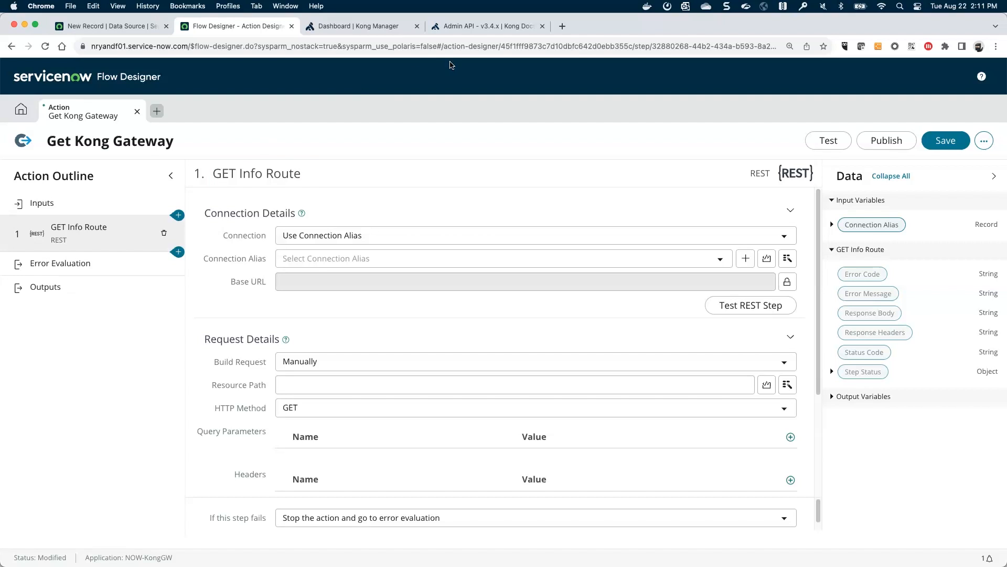
click(470, 26)
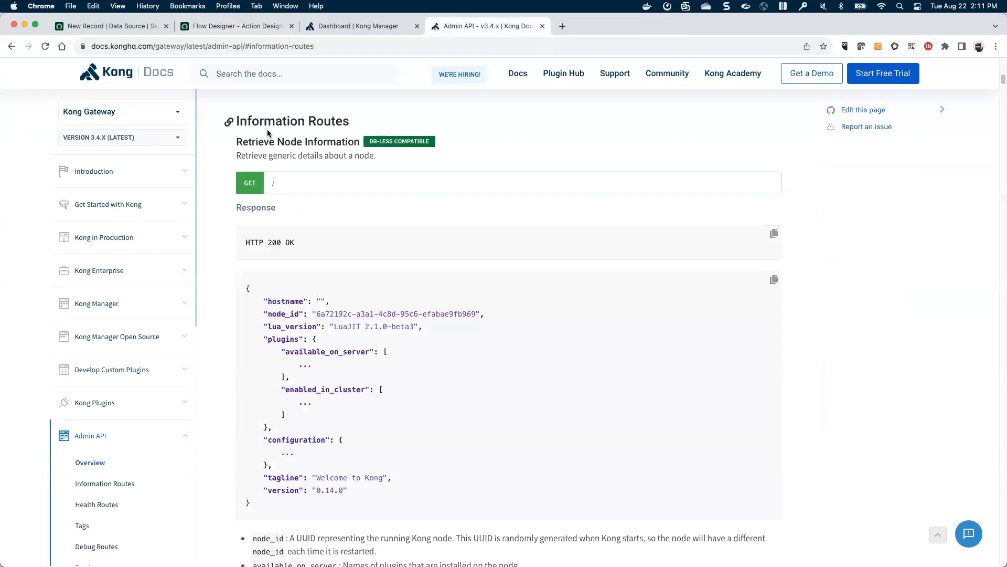
drag(239, 119, 353, 120)
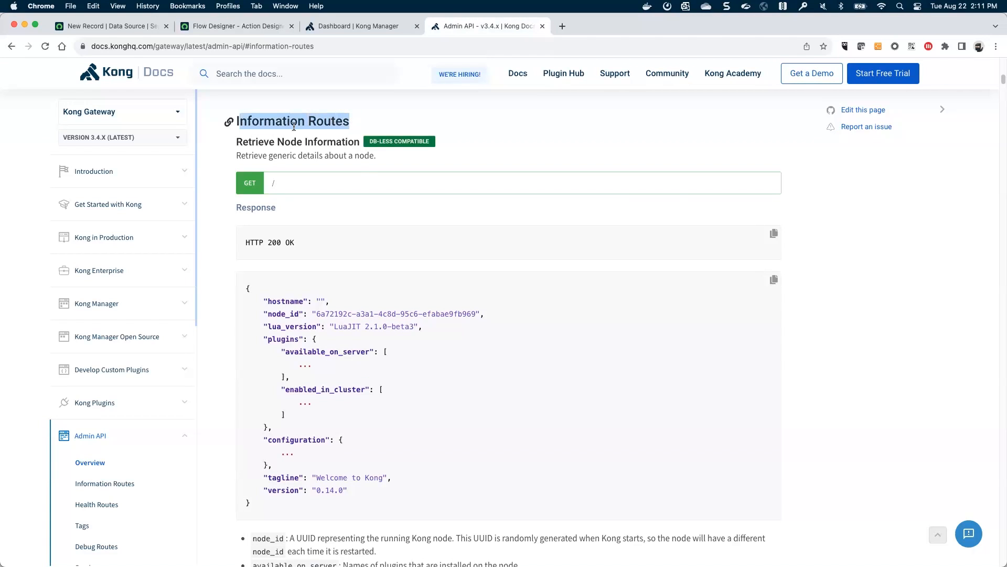
click(215, 207)
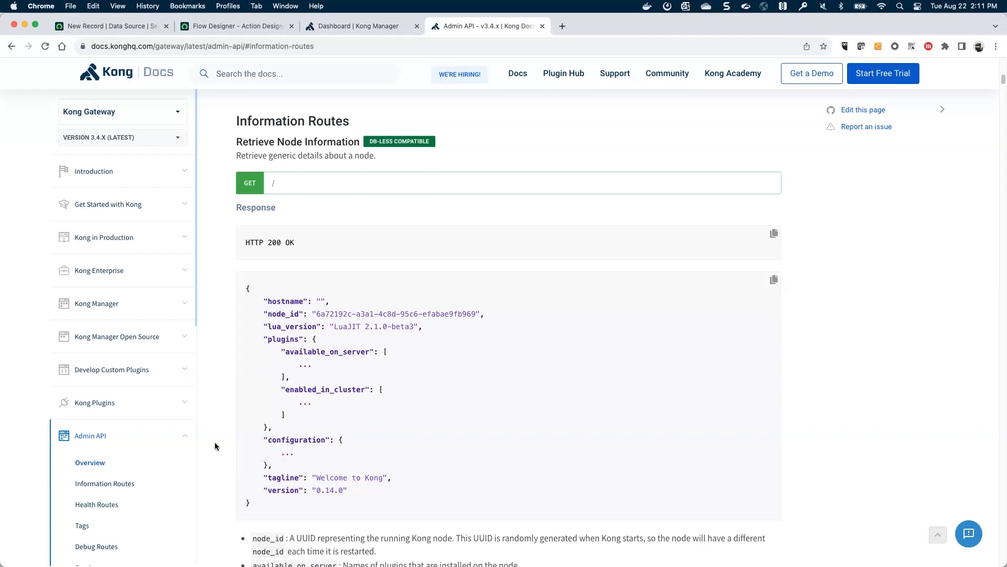
scroll(215, 445, down, 3)
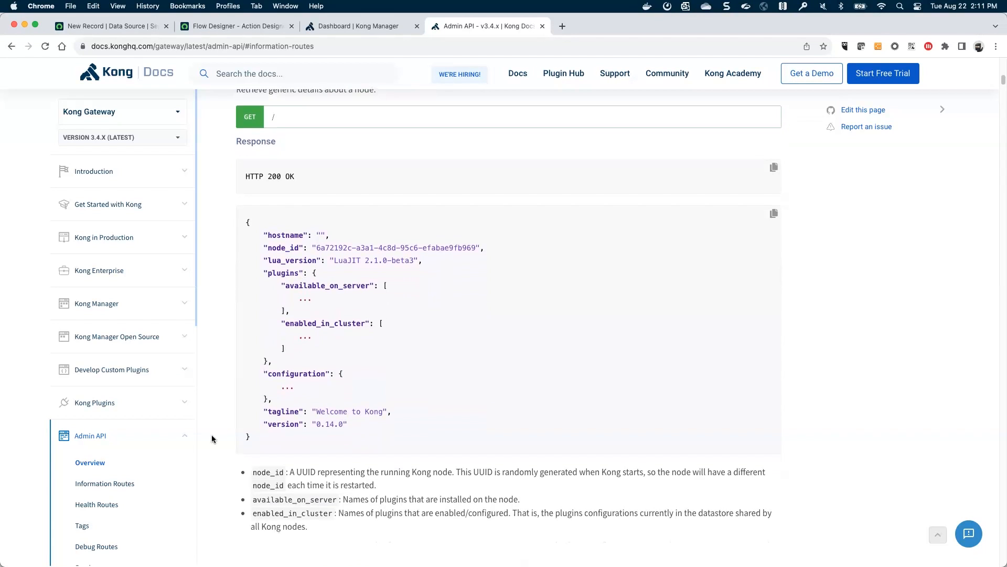
click(208, 25)
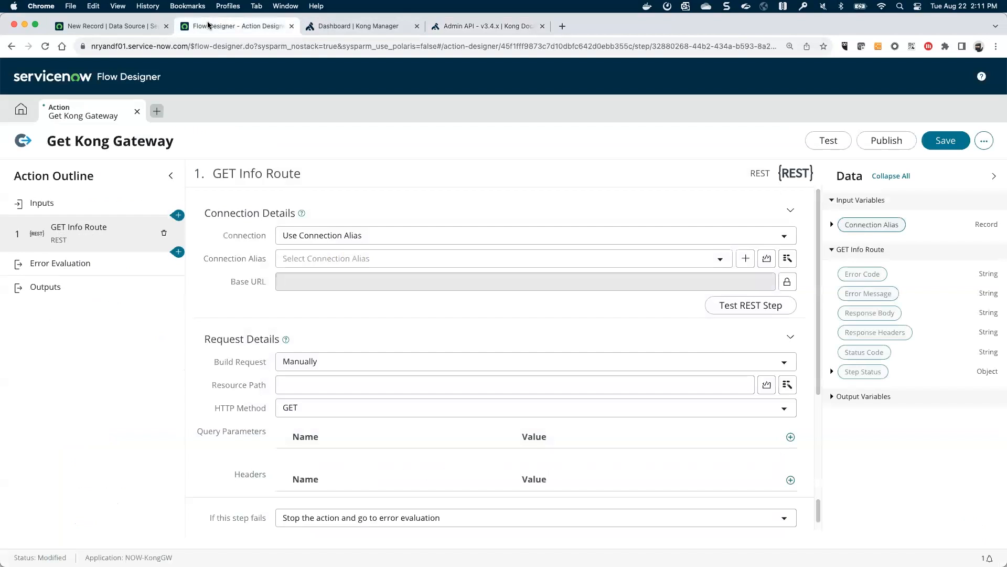
click(516, 266)
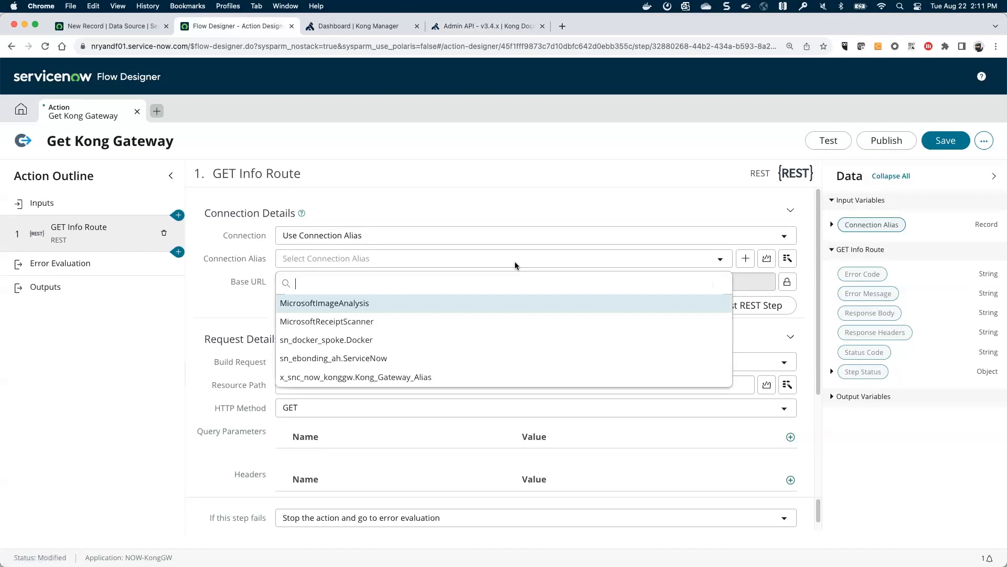
click(398, 381)
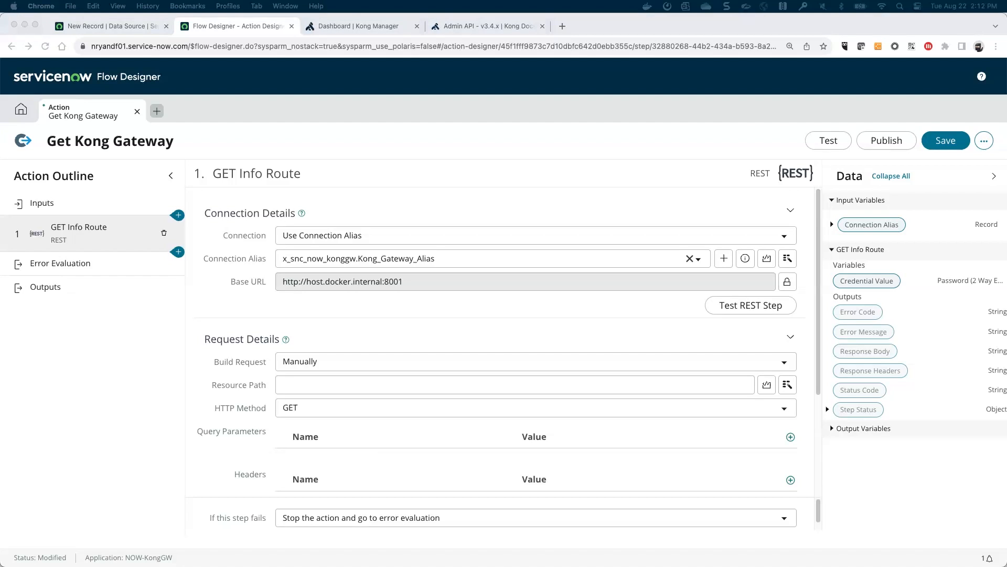
click(690, 259)
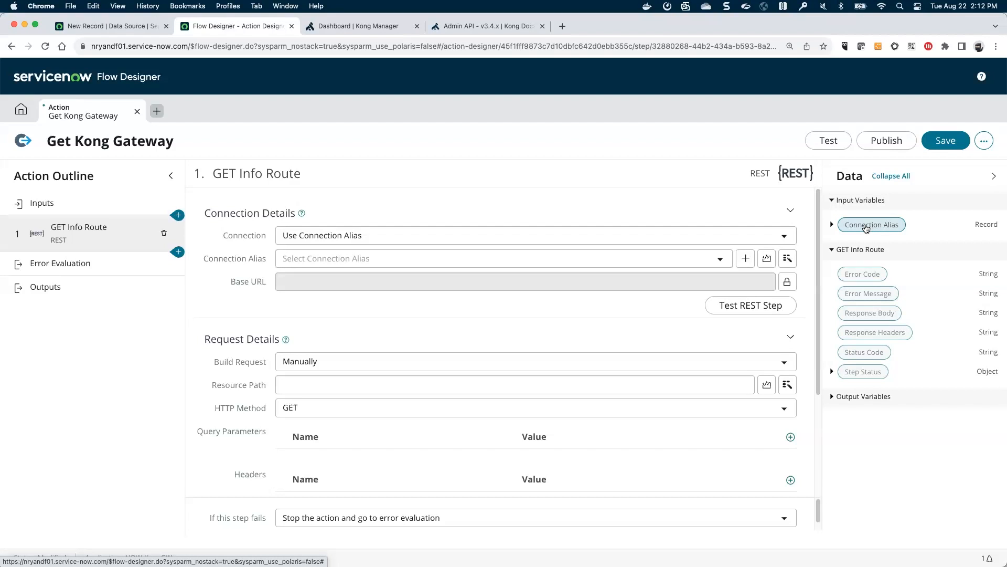
Map the action's Connection Alias input variable to the GET Info Route step's connection alias.
drag(865, 228, 466, 261)
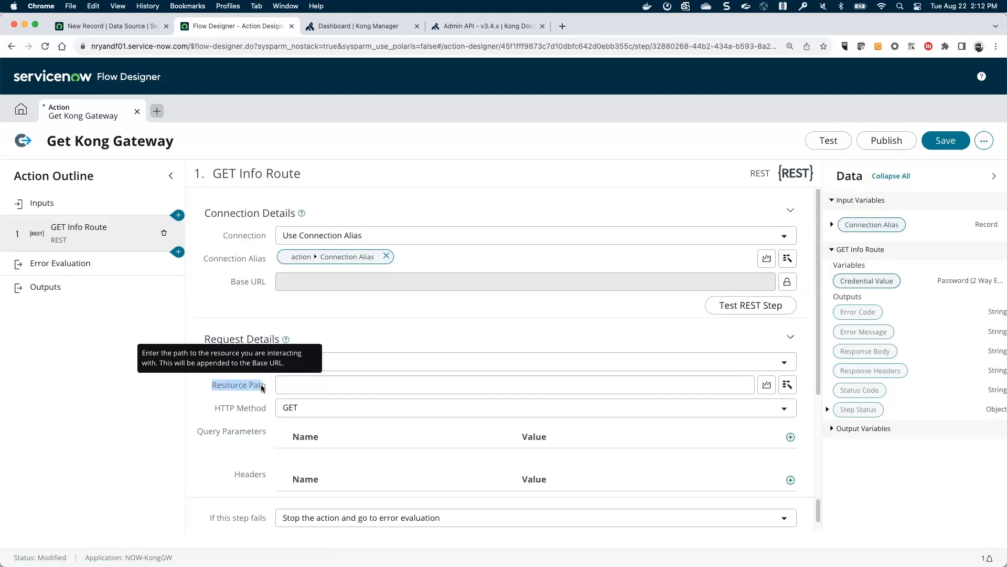
scroll(261, 387, down, 2)
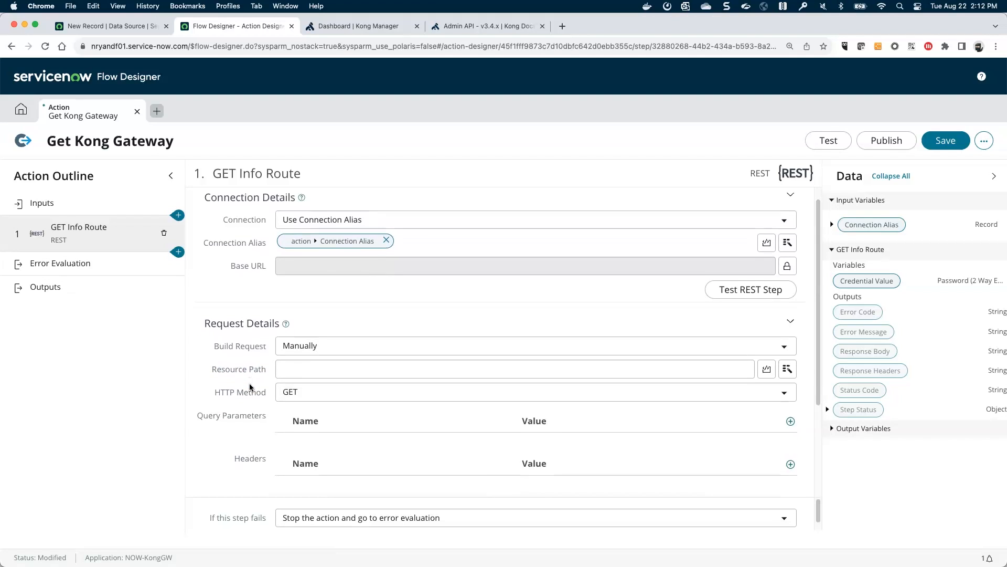
scroll(247, 387, down, 5)
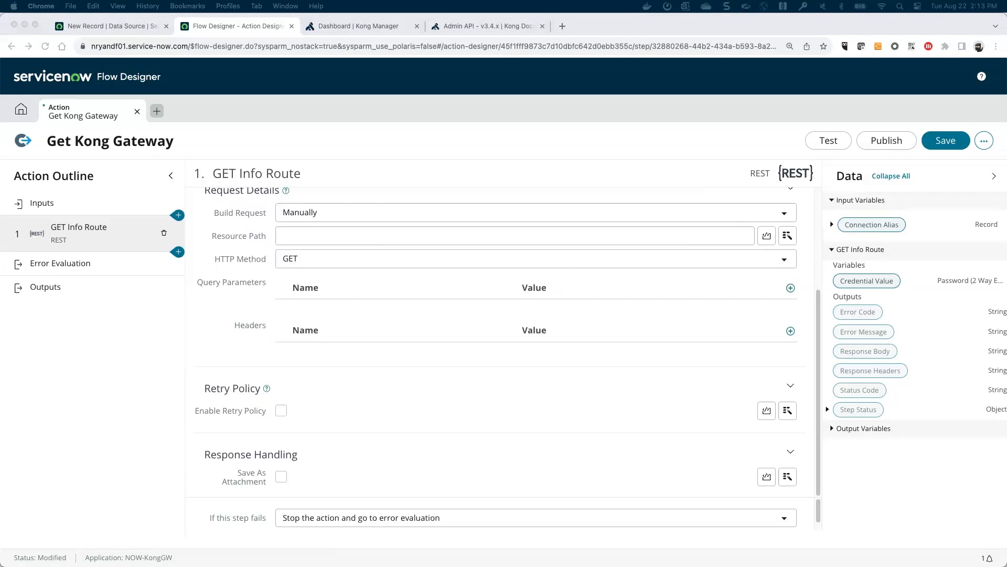
Create an action output labelled Response with the name response.
double_click(71, 264)
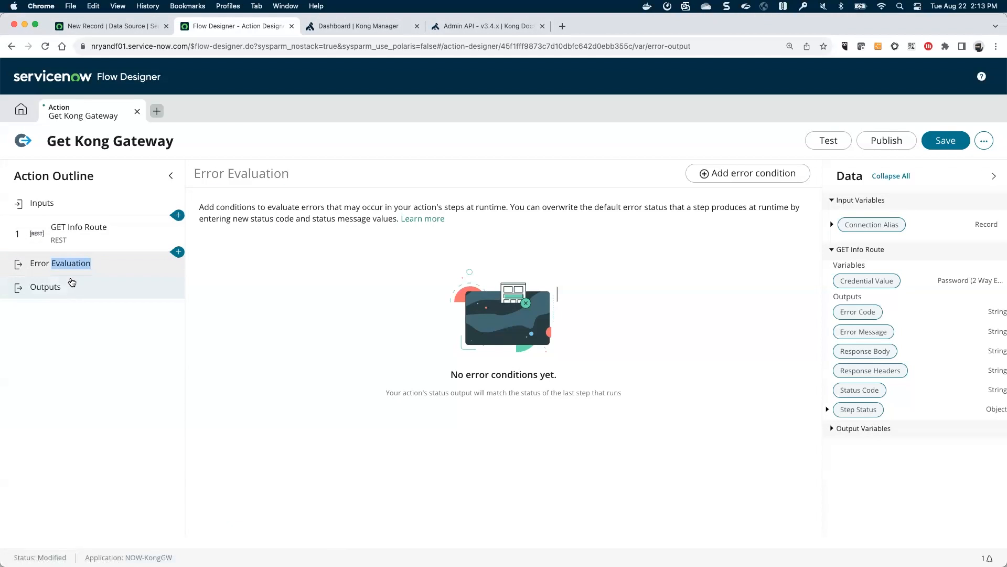
click(76, 345)
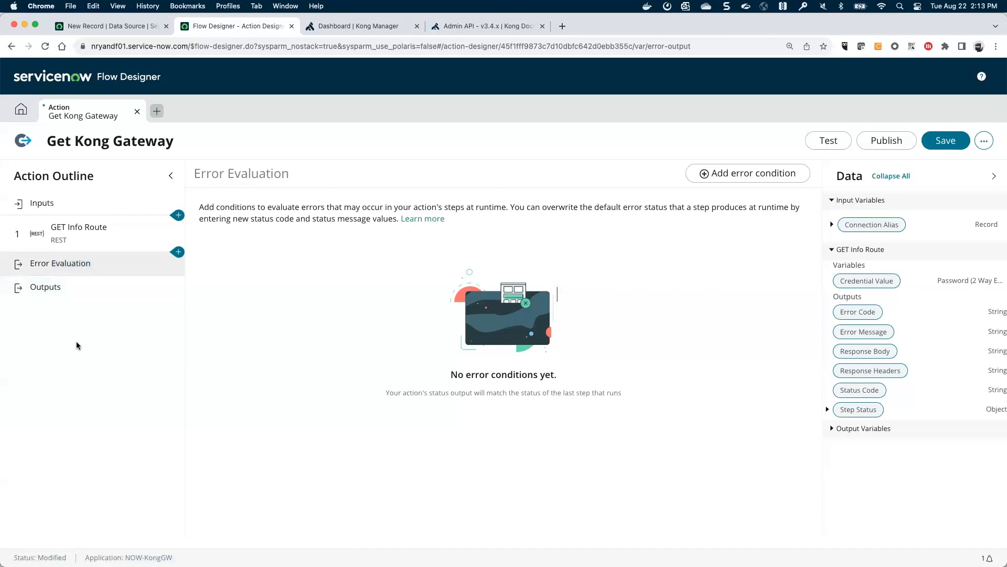
click(60, 289)
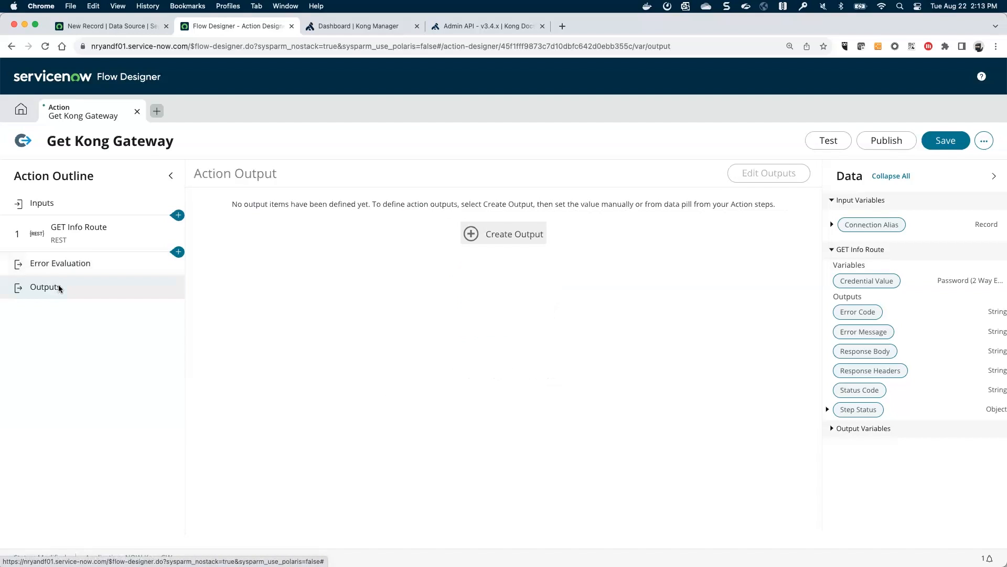
click(473, 236)
click(250, 239)
drag(250, 239, 210, 231)
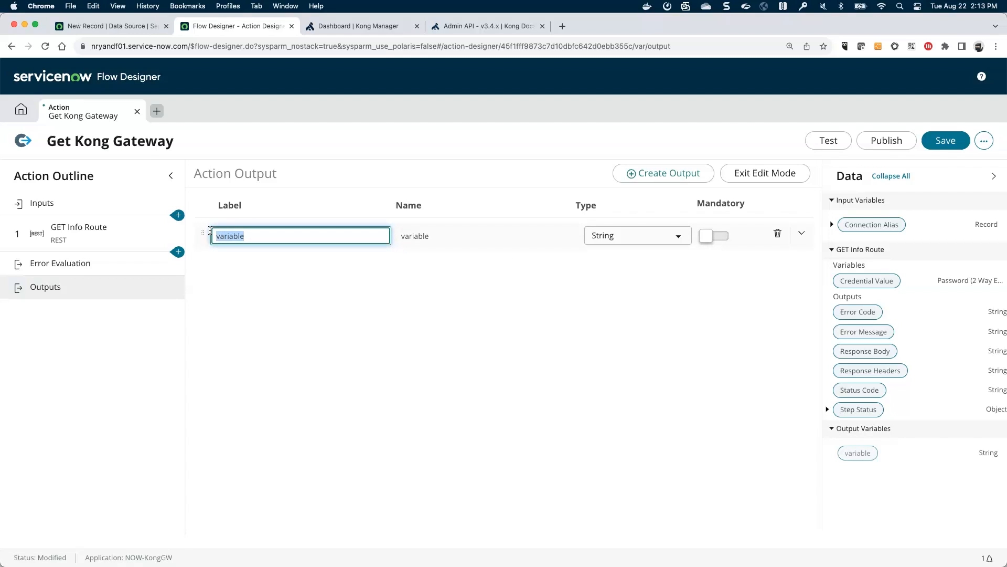
text(Response)
key(Tab)
text(response)
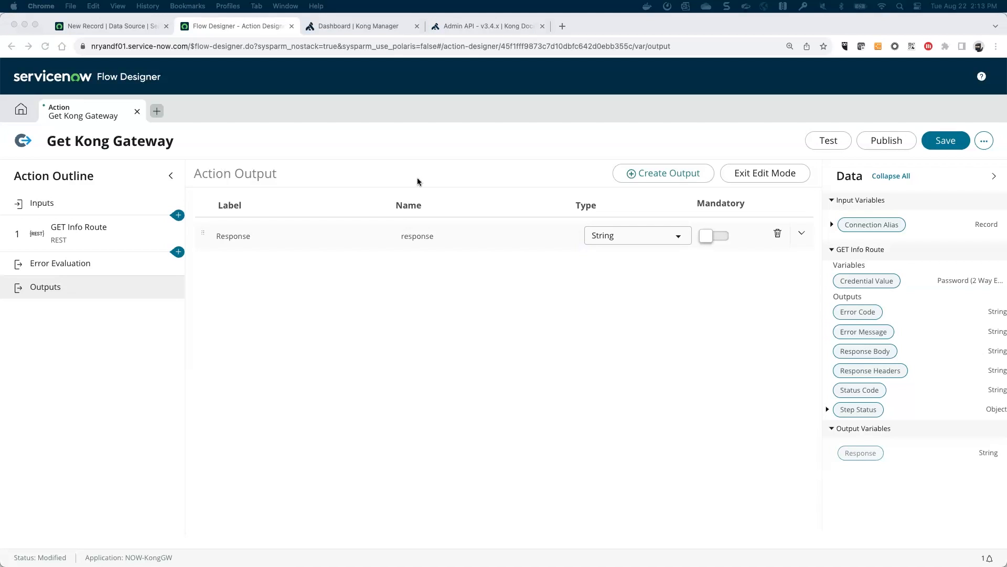
Set the Response output's type to JSON.
click(626, 236)
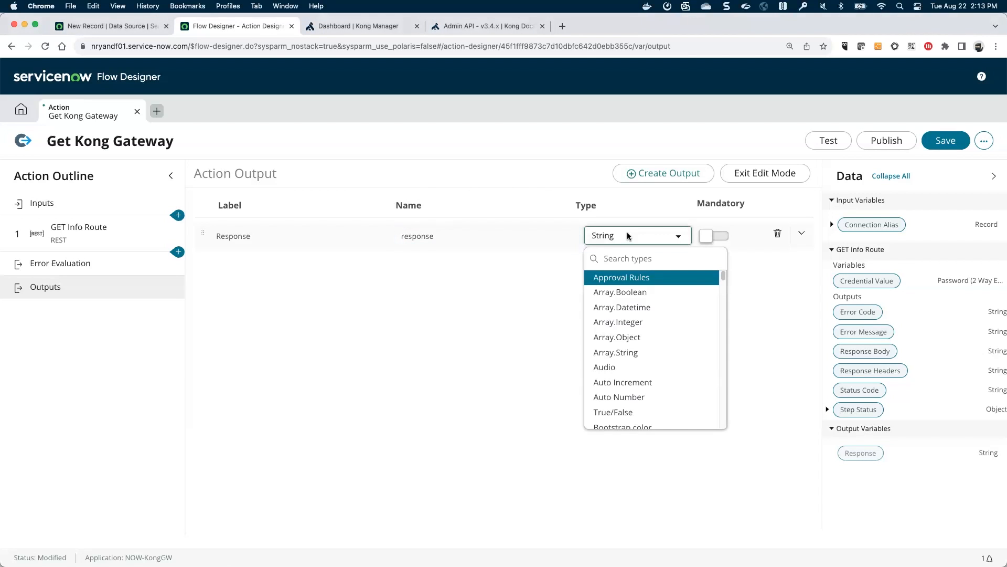
text(json)
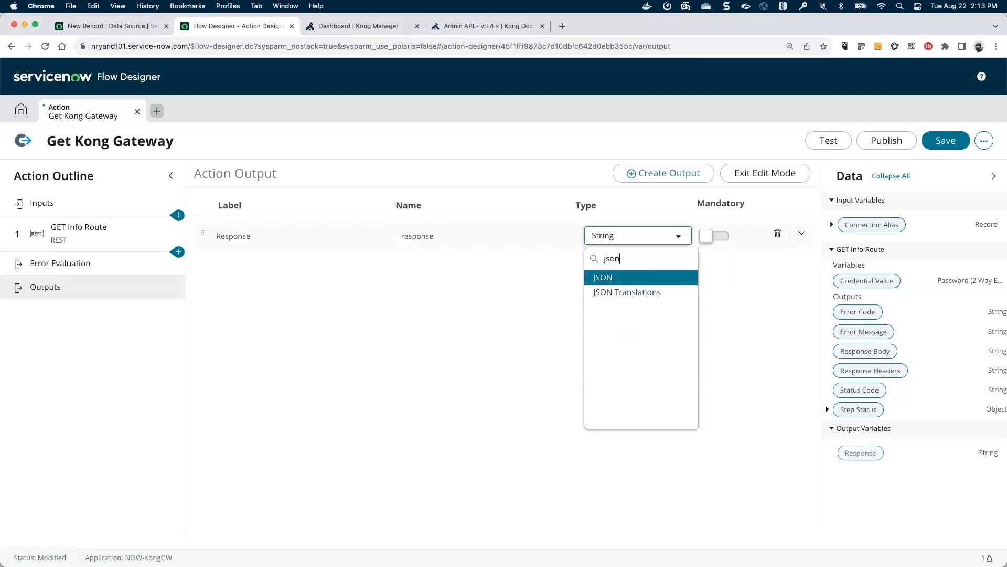
click(603, 276)
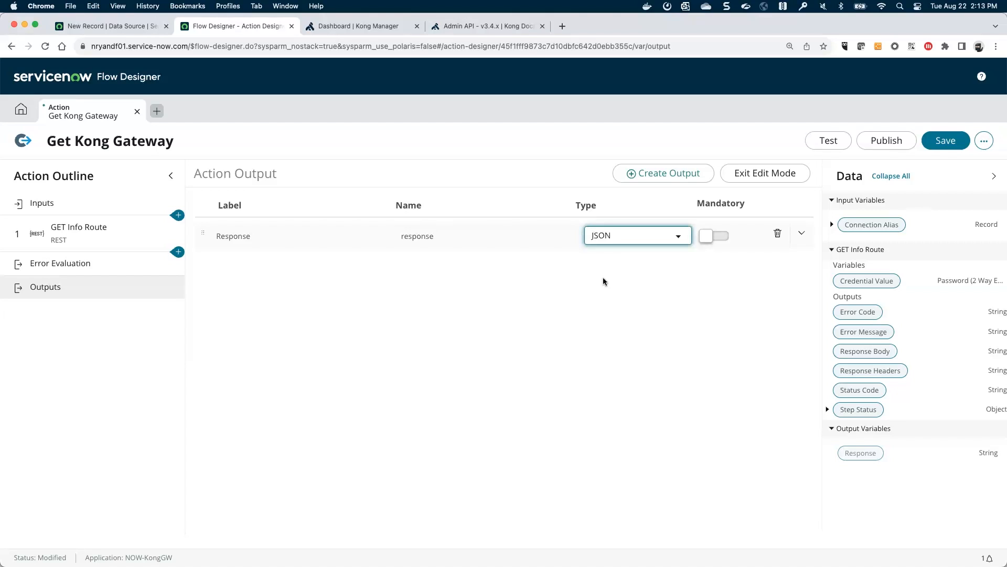
Finish editing the outputs, map the GET Info Route step's Response Body to the Response output and save the action.
click(753, 175)
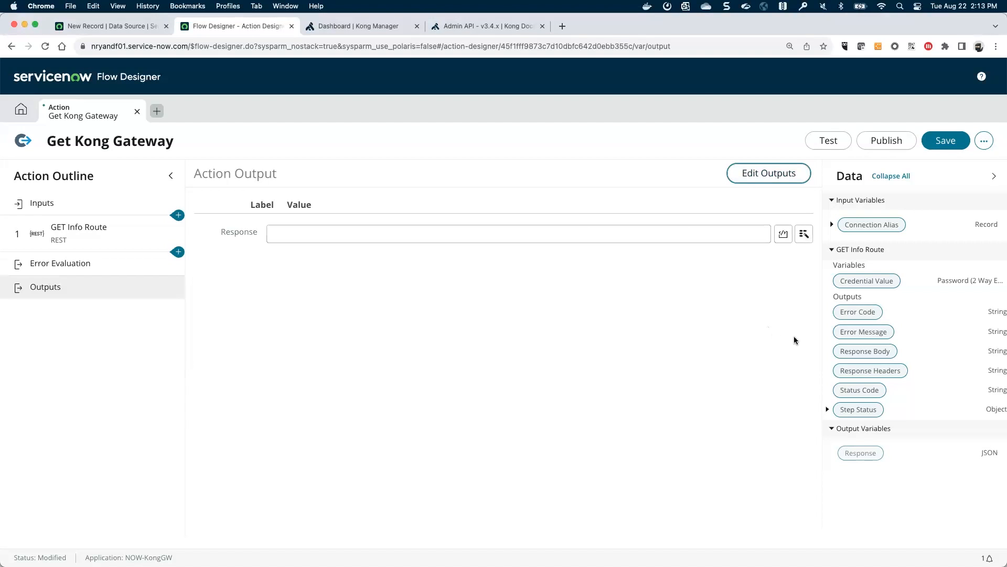
drag(866, 351, 606, 234)
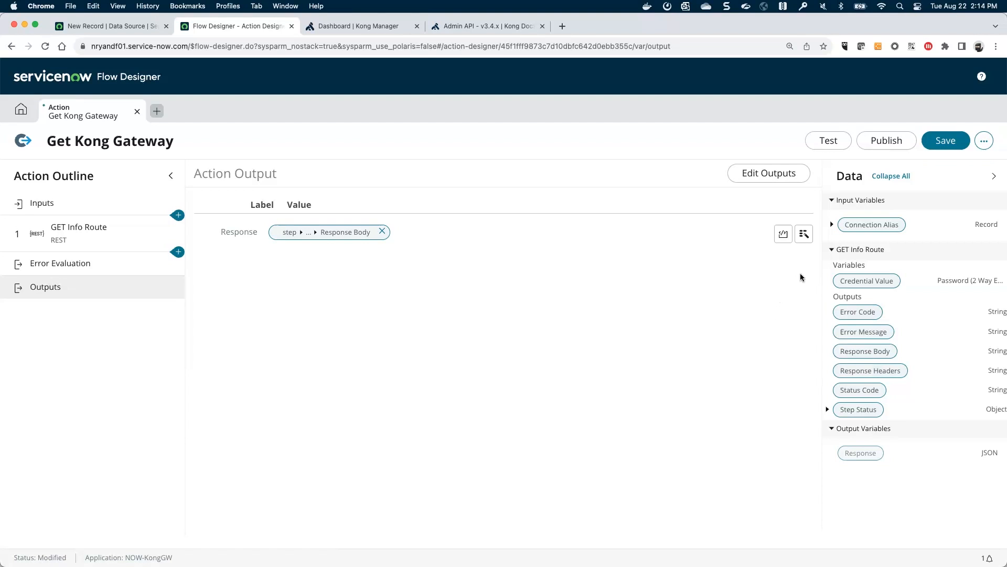
click(946, 141)
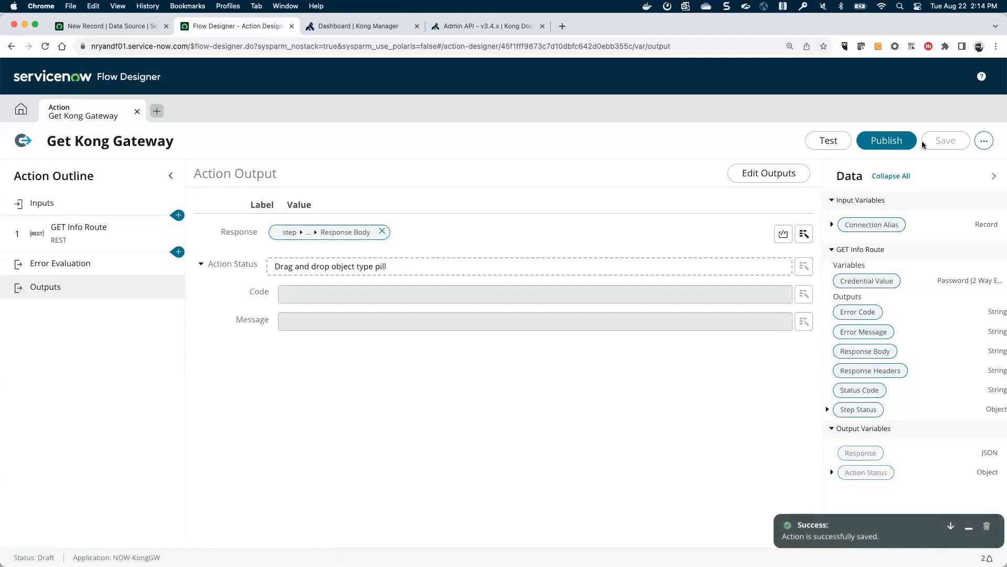
Run a test of the Get Kong Gateway action with the connection alias x_snc_now_konggw.Kong_Gateway_Alias.
click(827, 143)
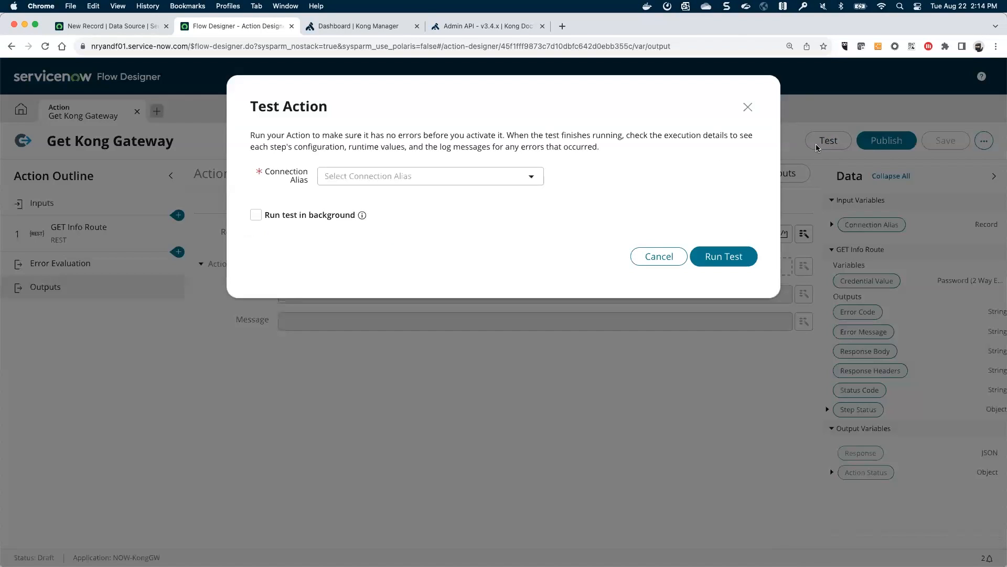
click(357, 179)
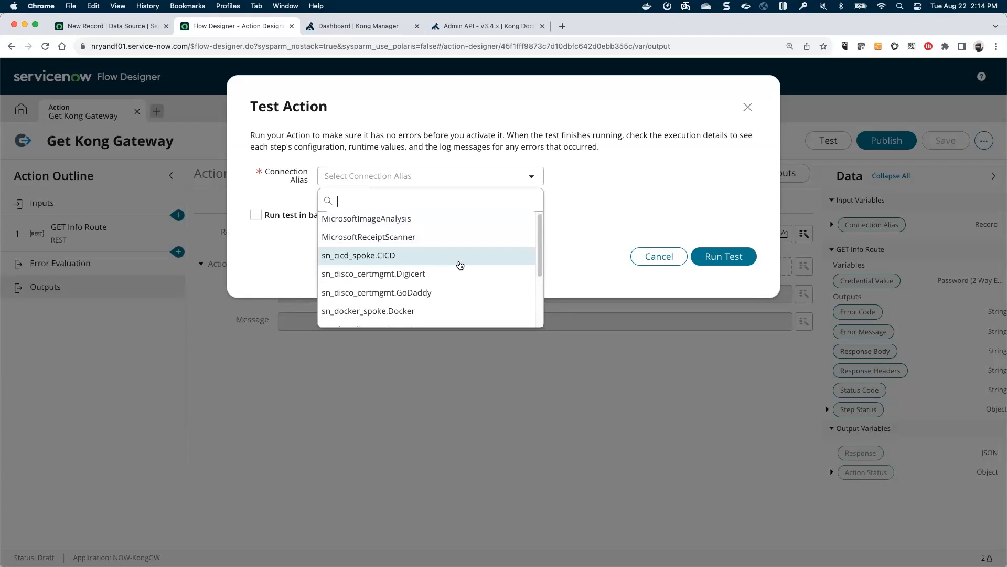
scroll(451, 264, down, 3)
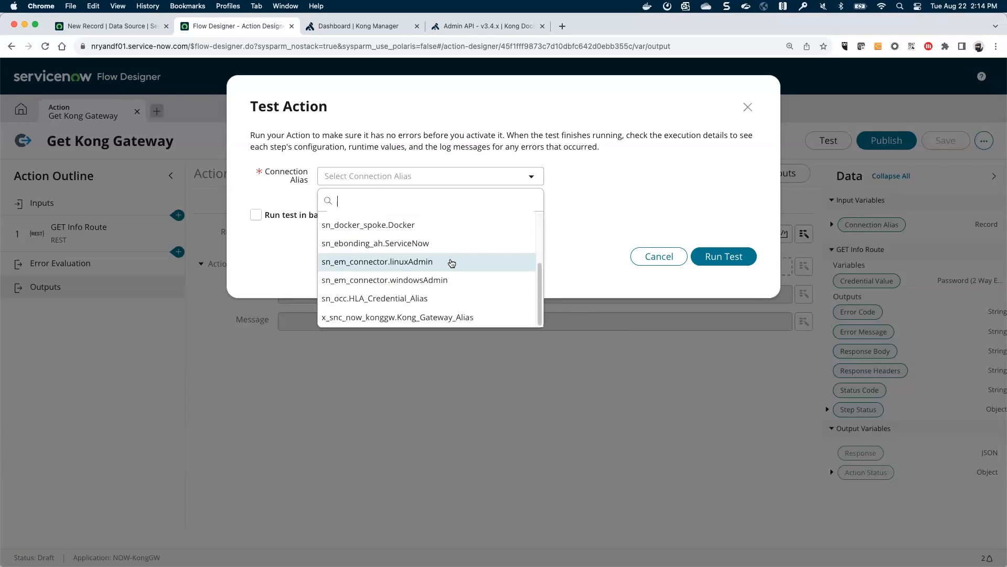
click(378, 297)
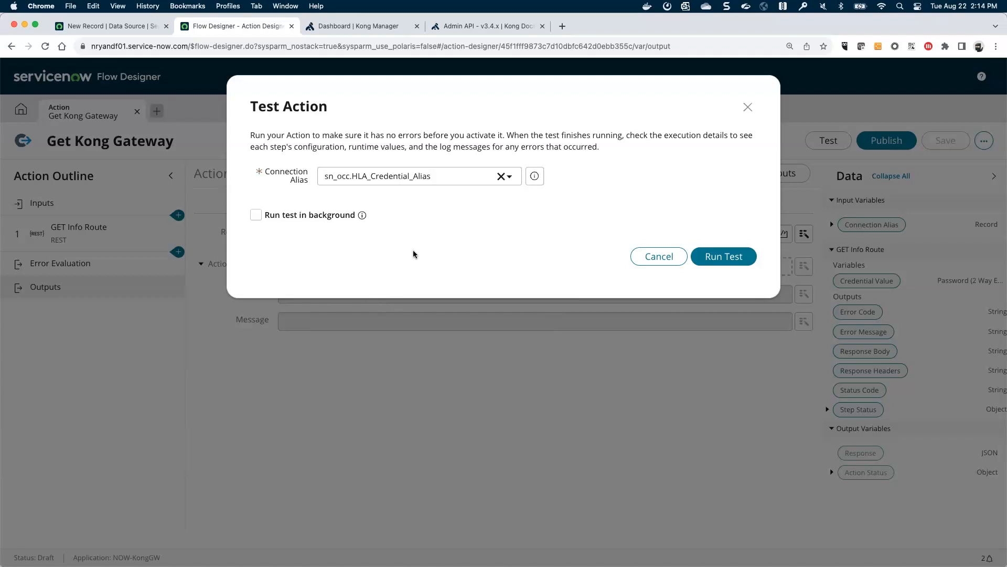
click(419, 177)
scroll(396, 262, down, 2)
click(381, 315)
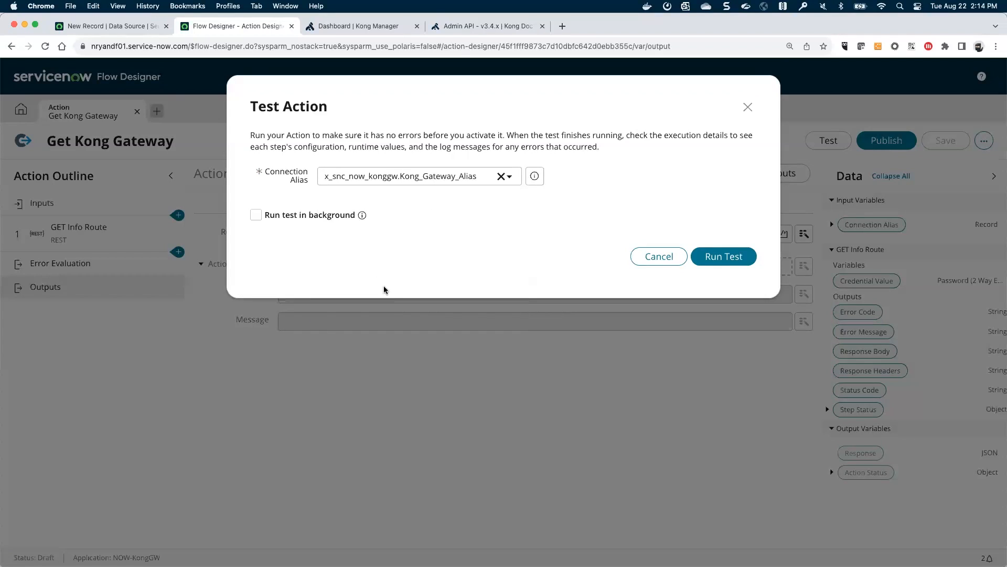
click(717, 257)
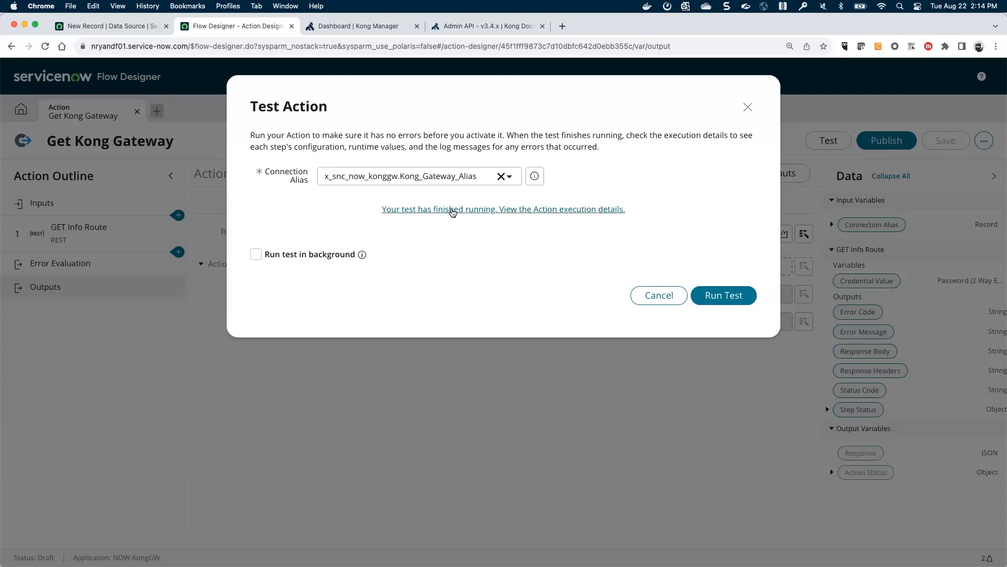
Open and refresh the test's execution details, inspect the Response output's raw JSON, and leave the test.
click(452, 212)
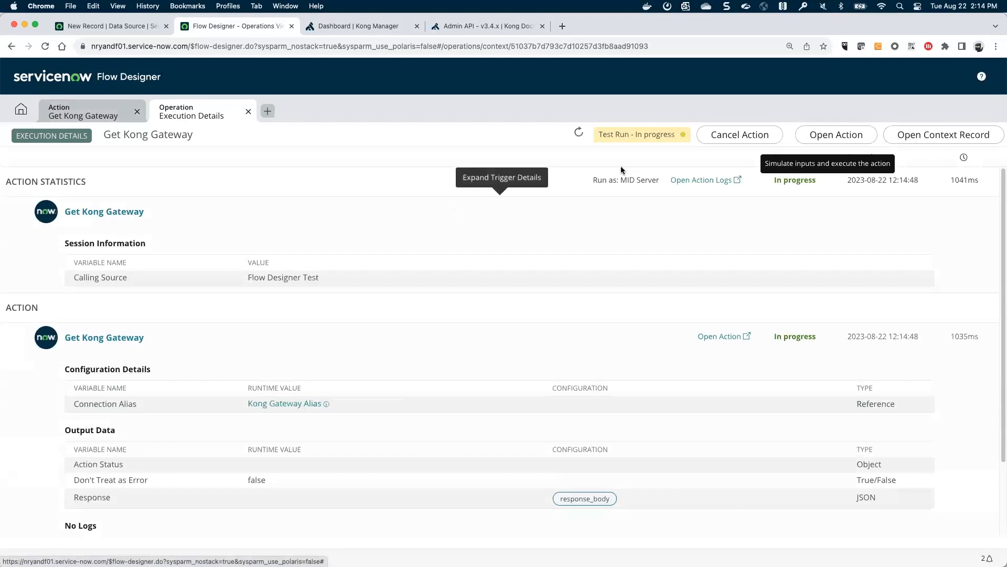
click(579, 130)
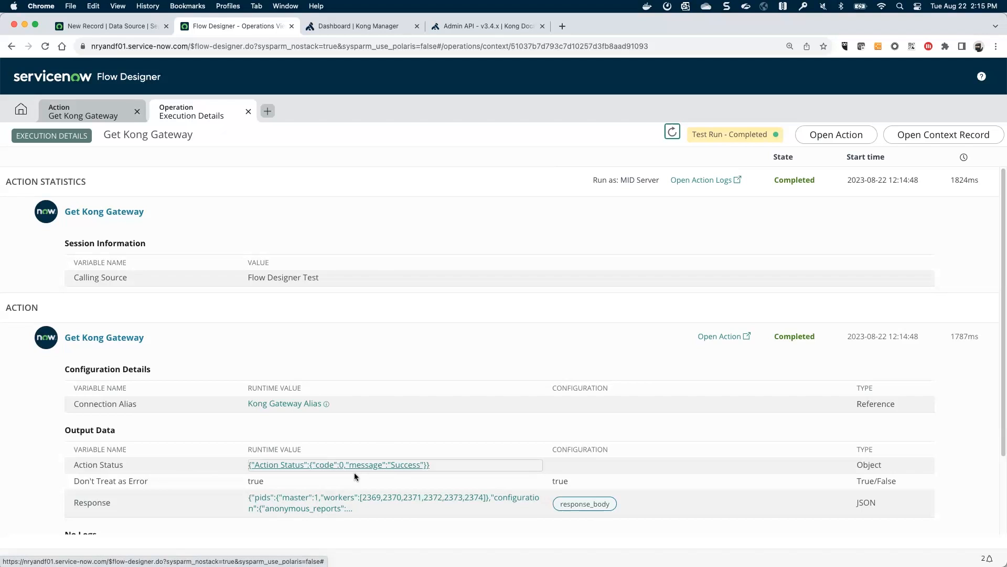
click(323, 503)
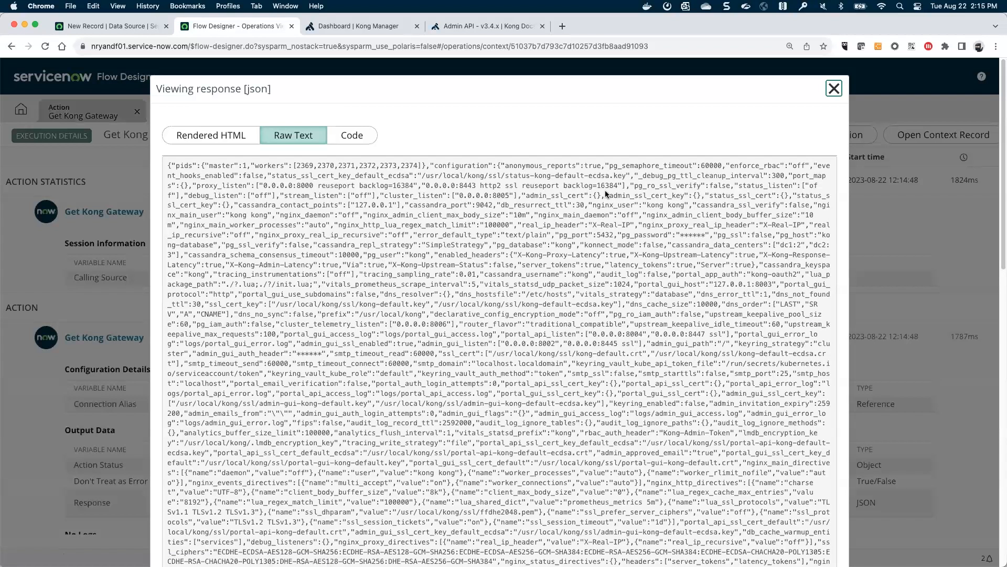
click(834, 90)
click(248, 112)
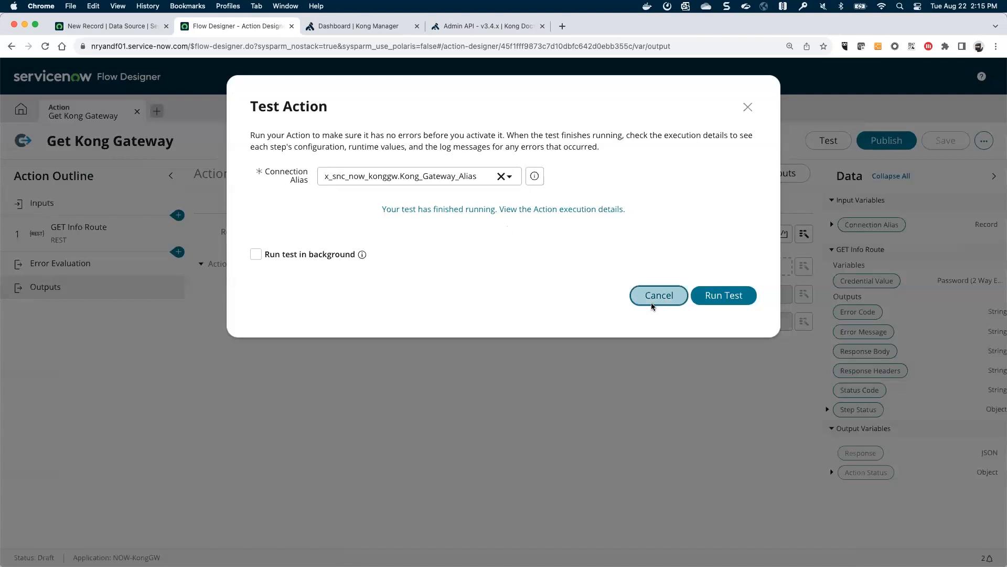
click(653, 299)
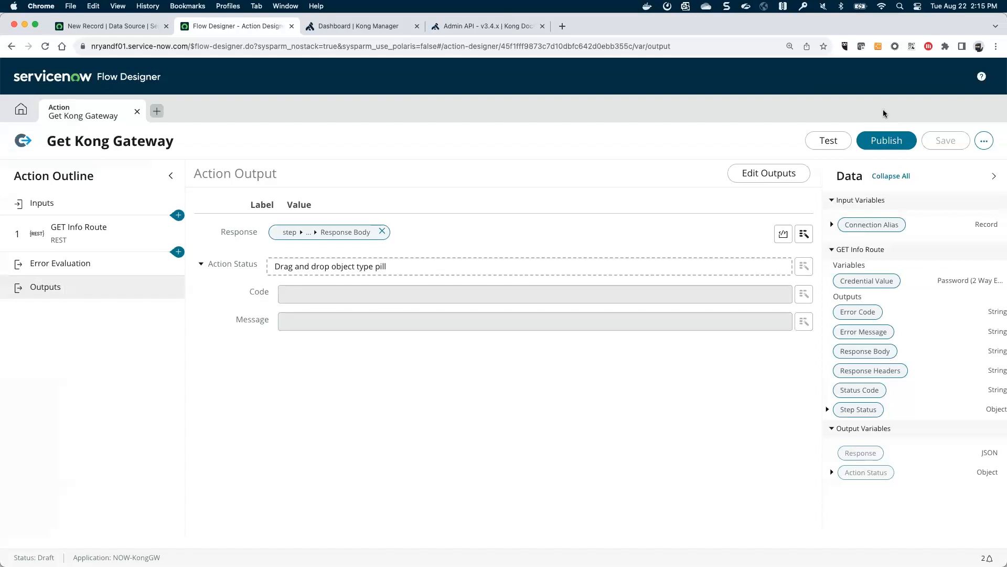
Publish the Get Kong Gateway action.
click(885, 142)
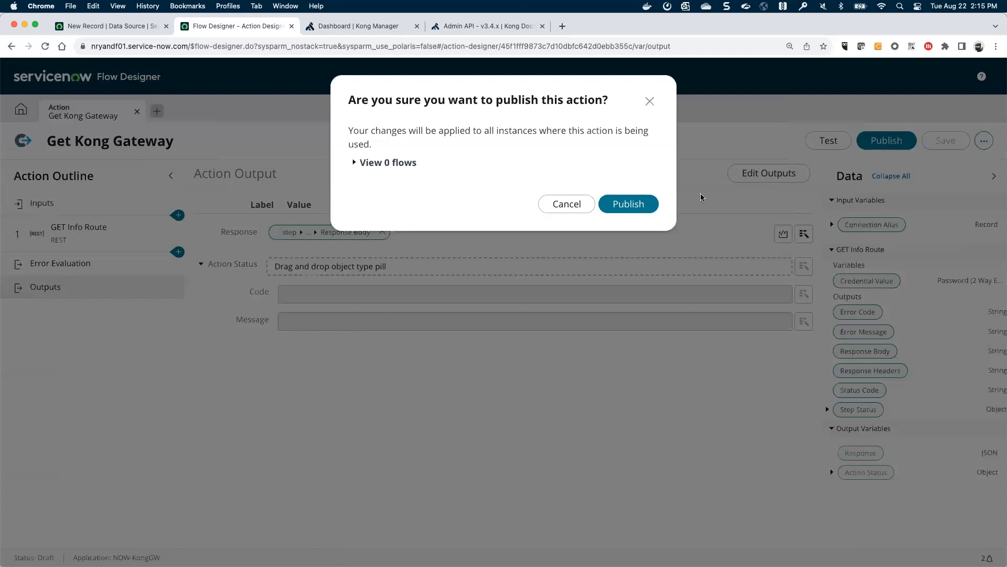
click(627, 203)
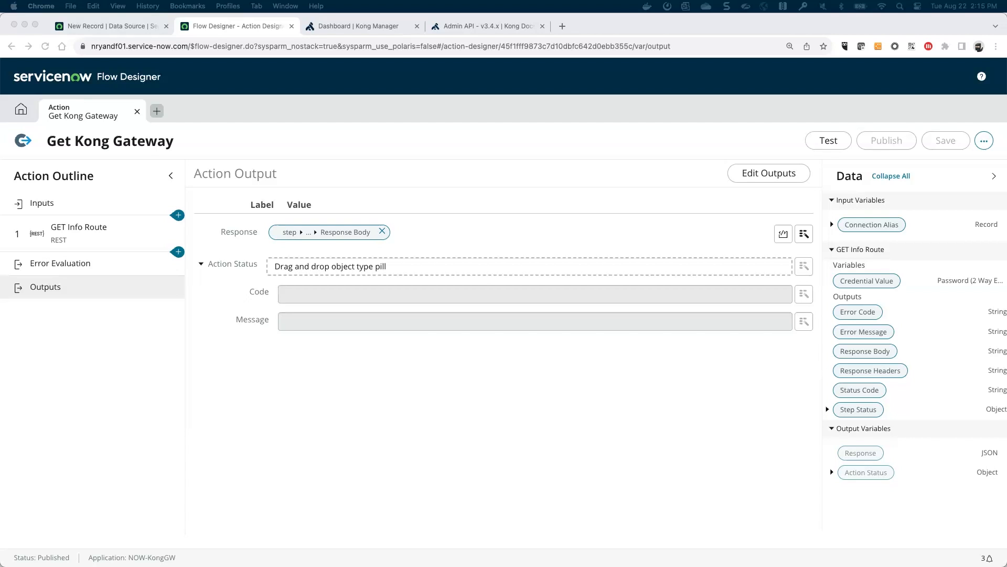
click(983, 120)
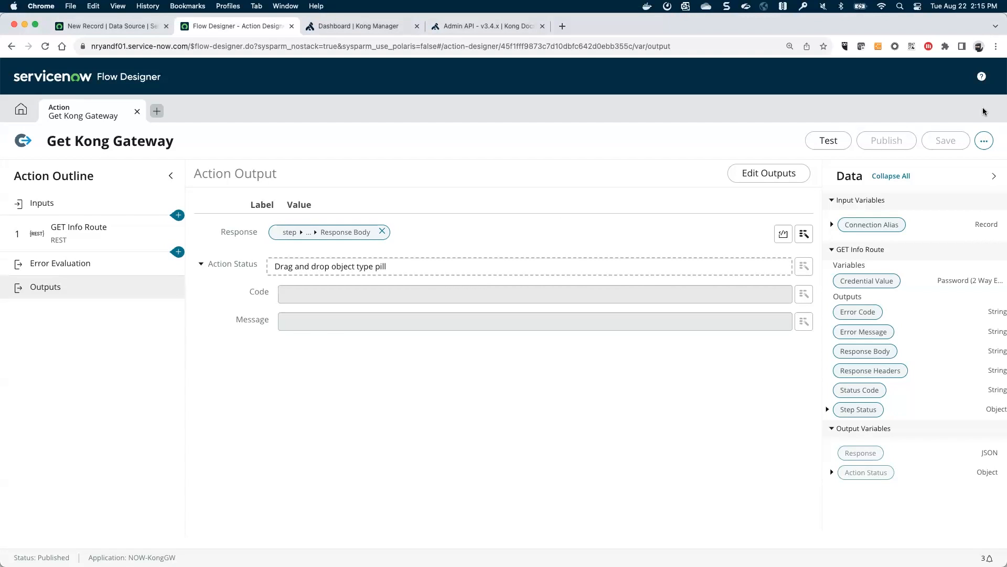
Copy the Get Kong Gateway action as Get Kong Workspaces in the NOW-KongGW application.
click(985, 141)
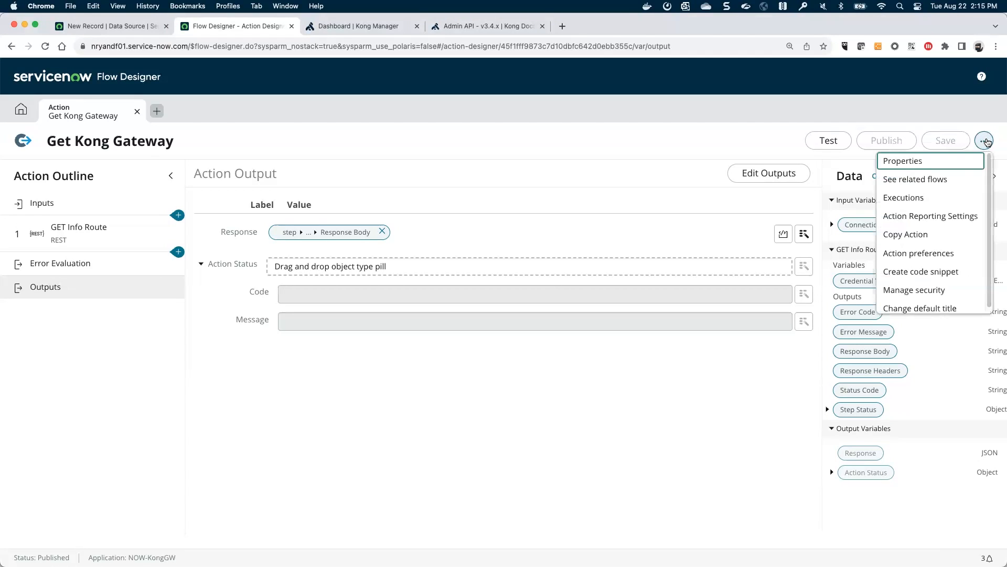
click(913, 236)
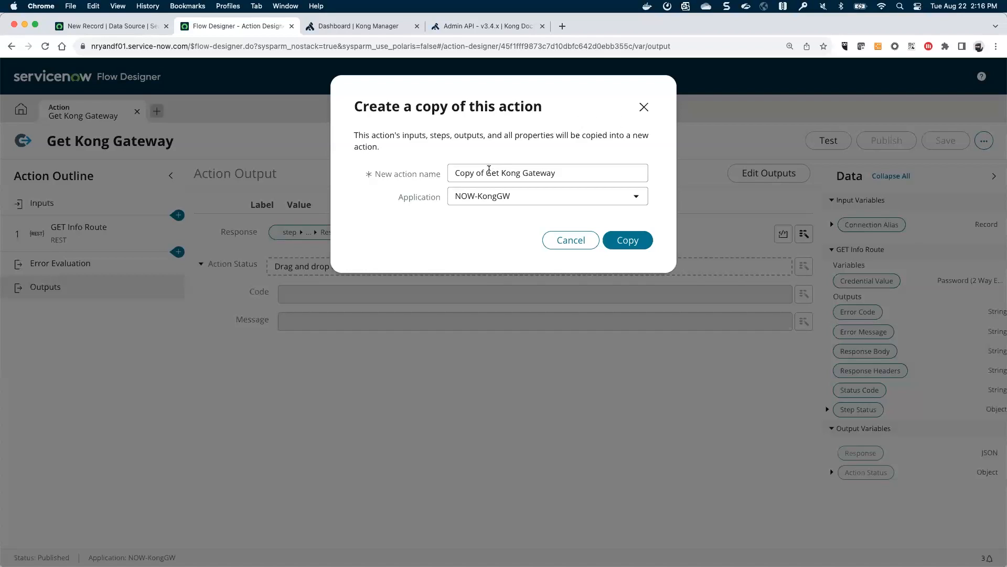
drag(486, 173, 436, 168)
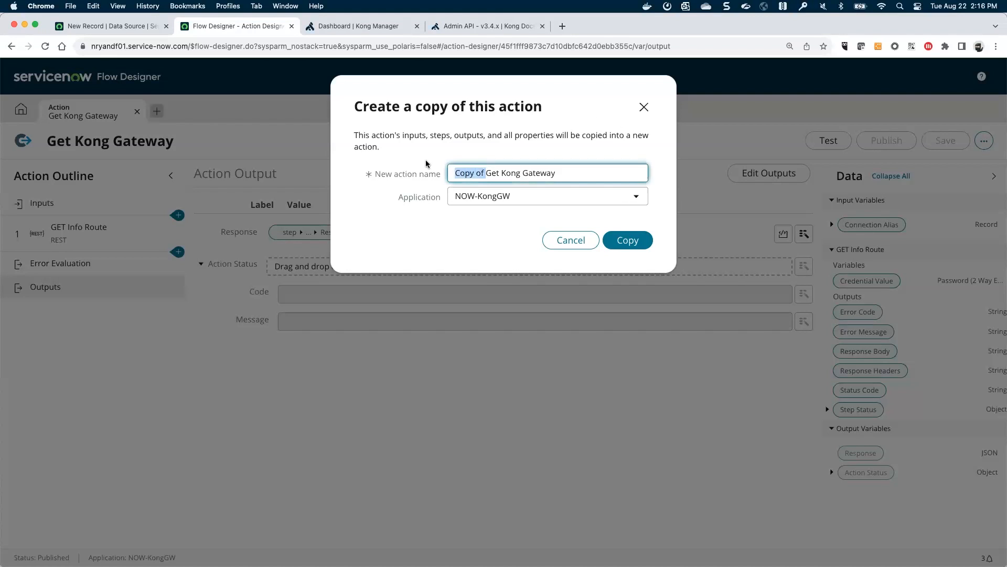
key(BackSpace)
click(528, 172)
drag(519, 174, 494, 172)
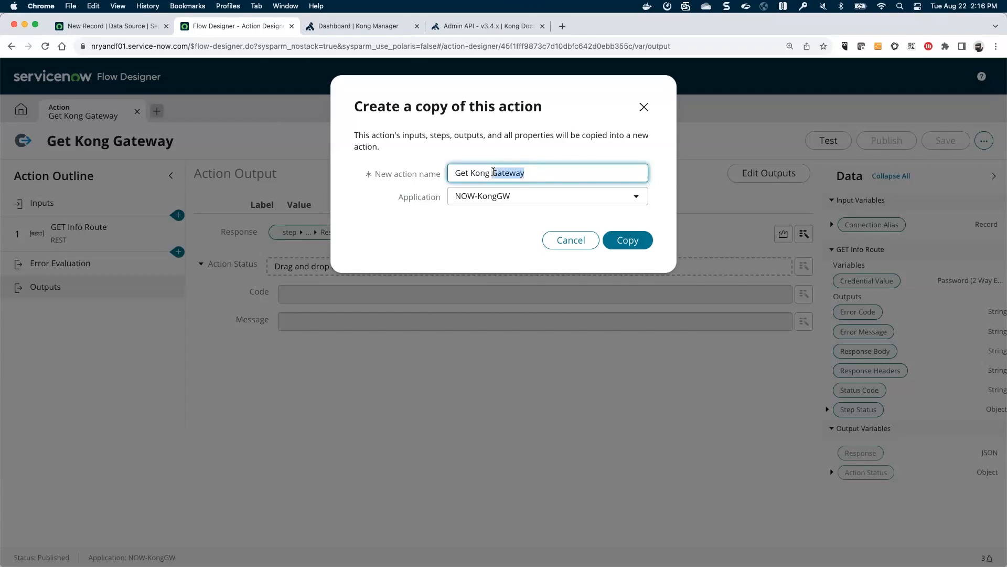
text(Workspaces)
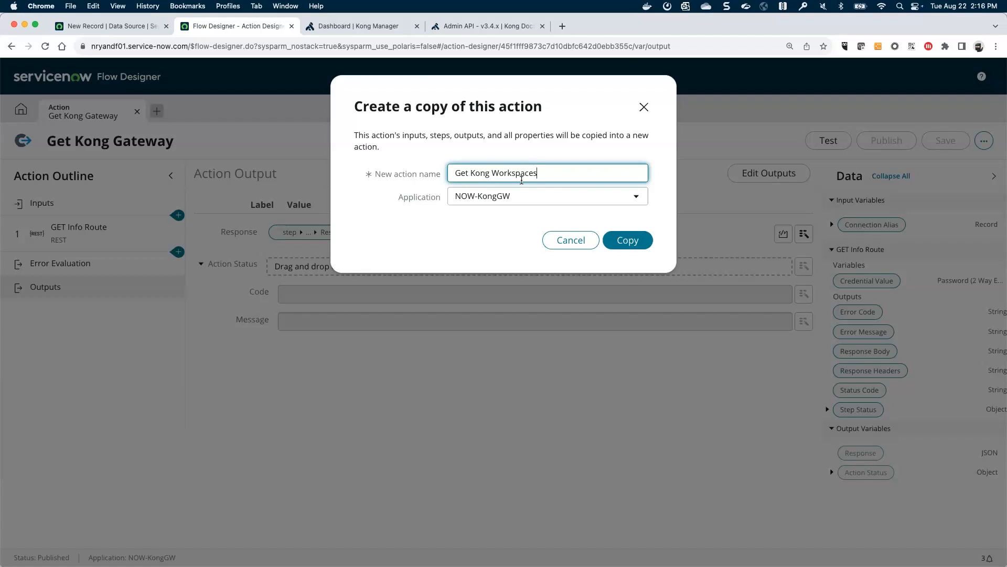
click(622, 241)
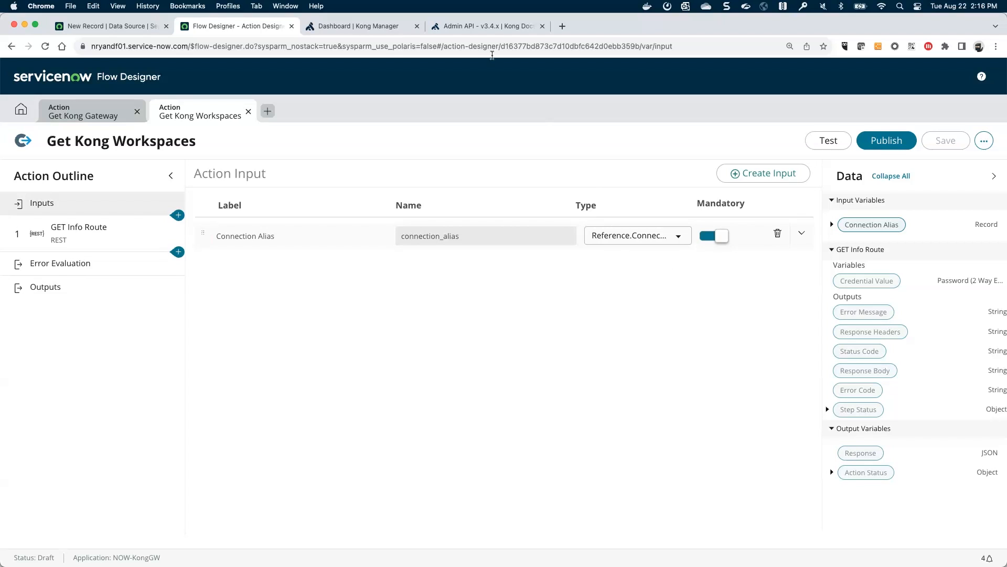
In Kong's Admin API documentation, look up the List workspaces endpoint and examine its sample response, including the next attribute.
click(458, 25)
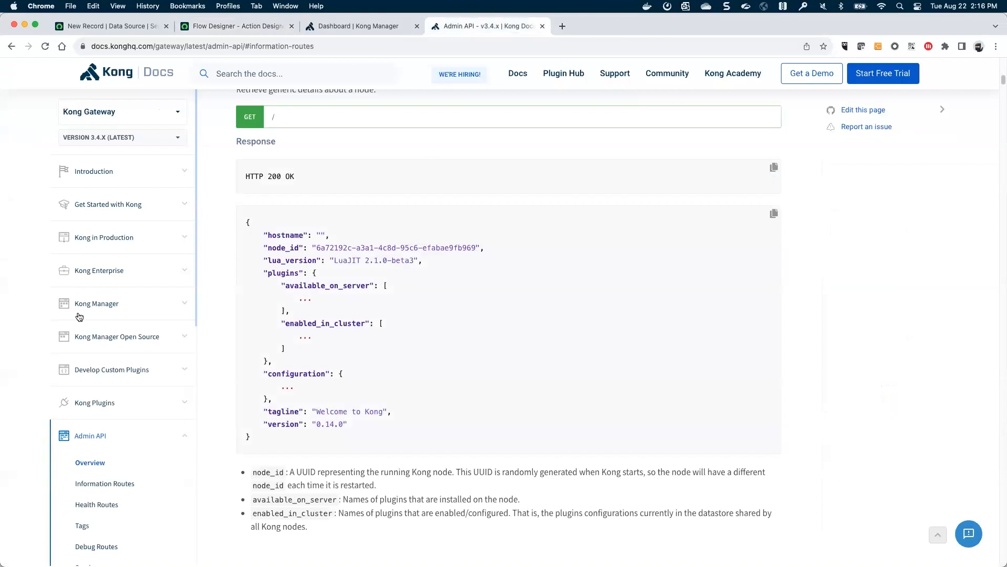
scroll(80, 318, down, 9)
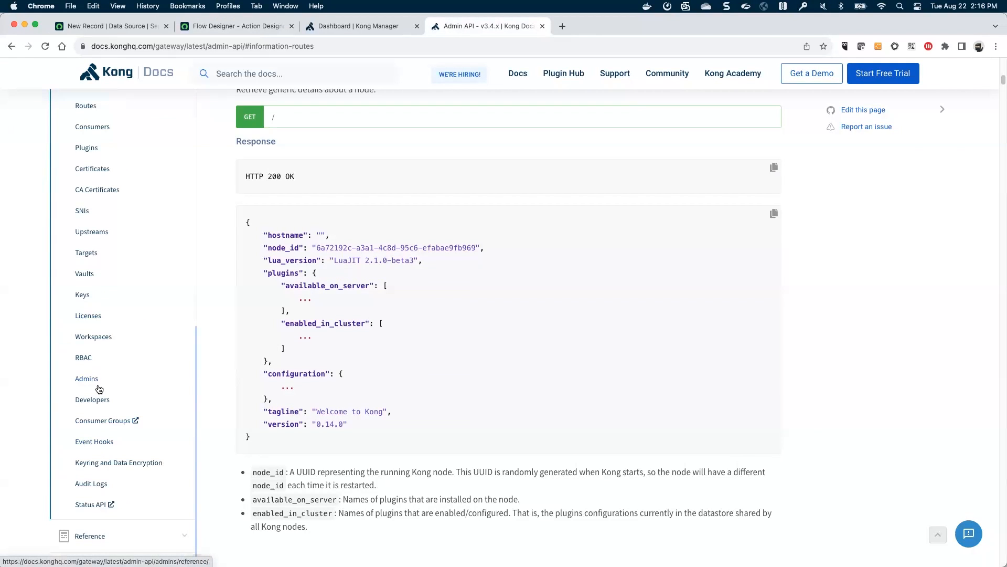
click(91, 338)
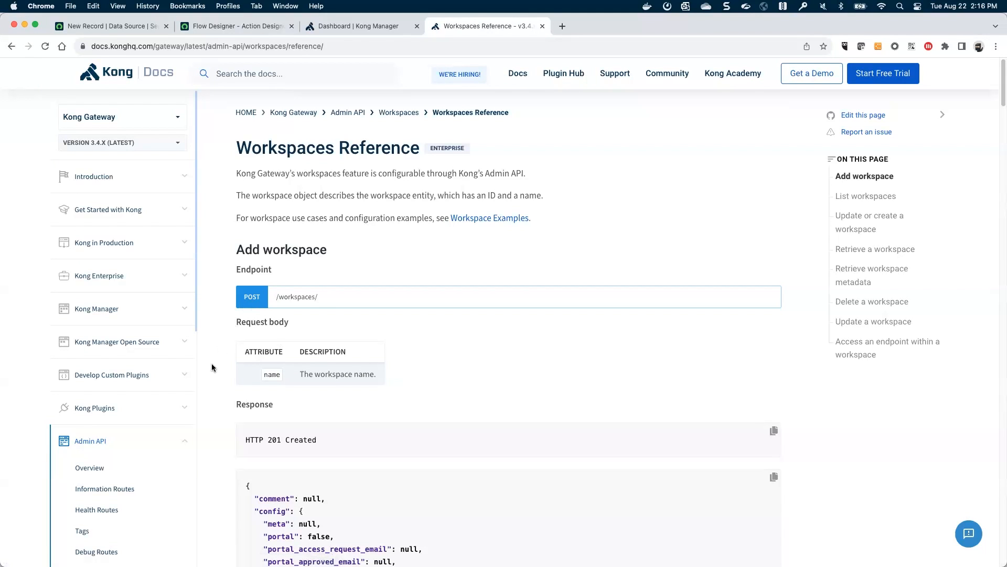
scroll(216, 364, down, 10)
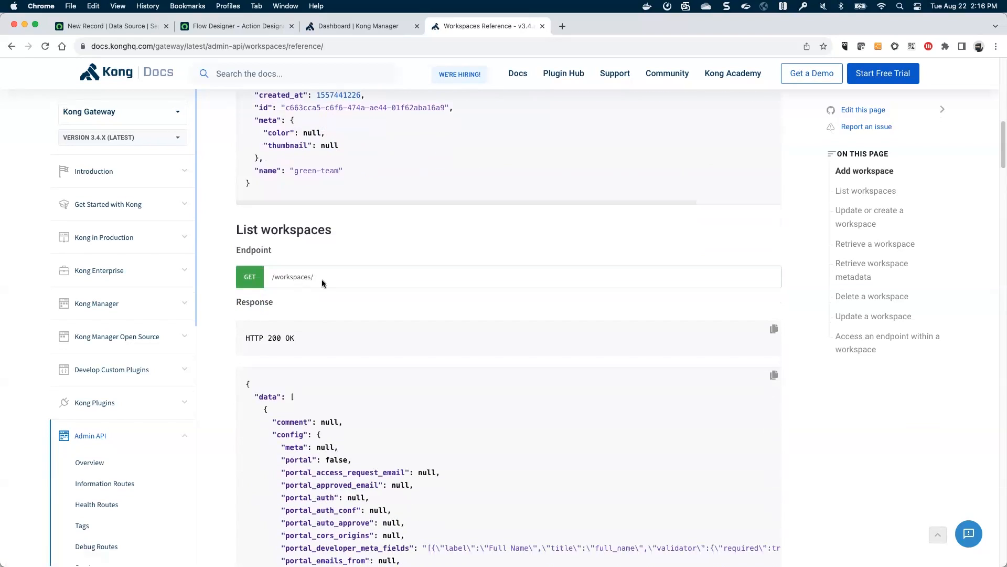
drag(313, 277, 270, 278)
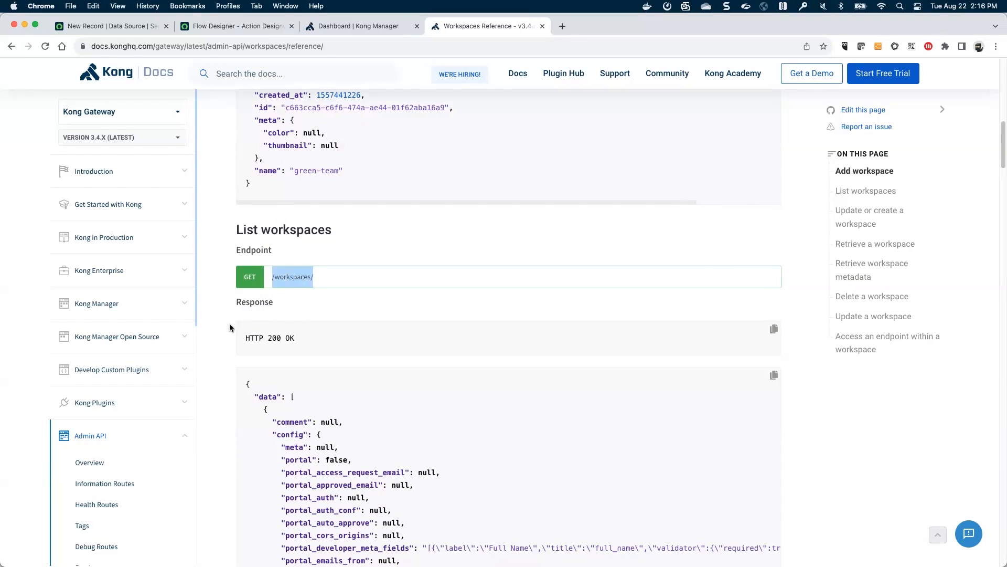
scroll(229, 328, down, 4)
scroll(229, 324, down, 1)
scroll(229, 325, down, 8)
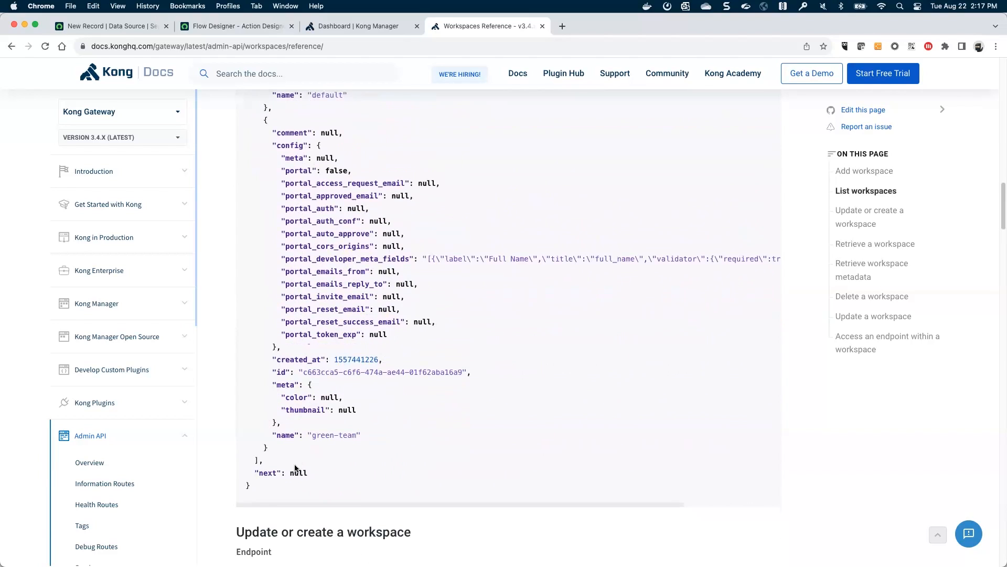
drag(311, 472, 255, 473)
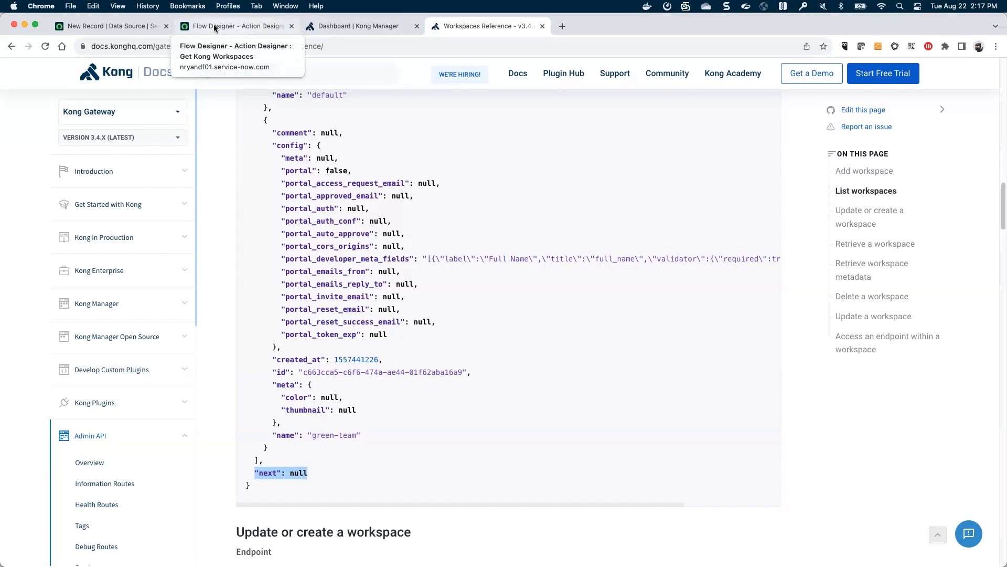
Back in Flow Designer, add an optional String input labelled Offset with the name offset to the Get Kong Workspaces action.
click(227, 28)
click(756, 173)
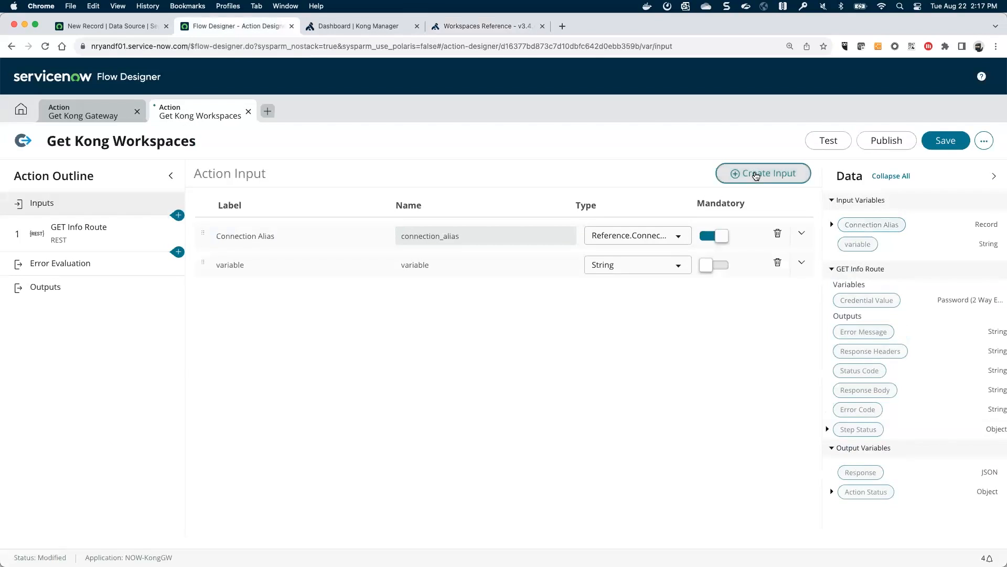
click(408, 266)
drag(290, 265, 210, 264)
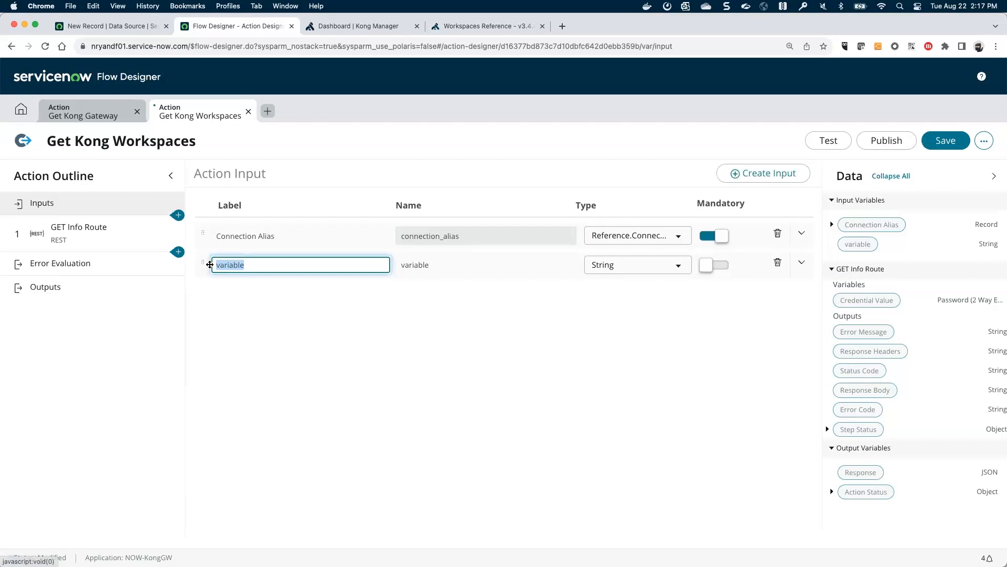
text(Offset)
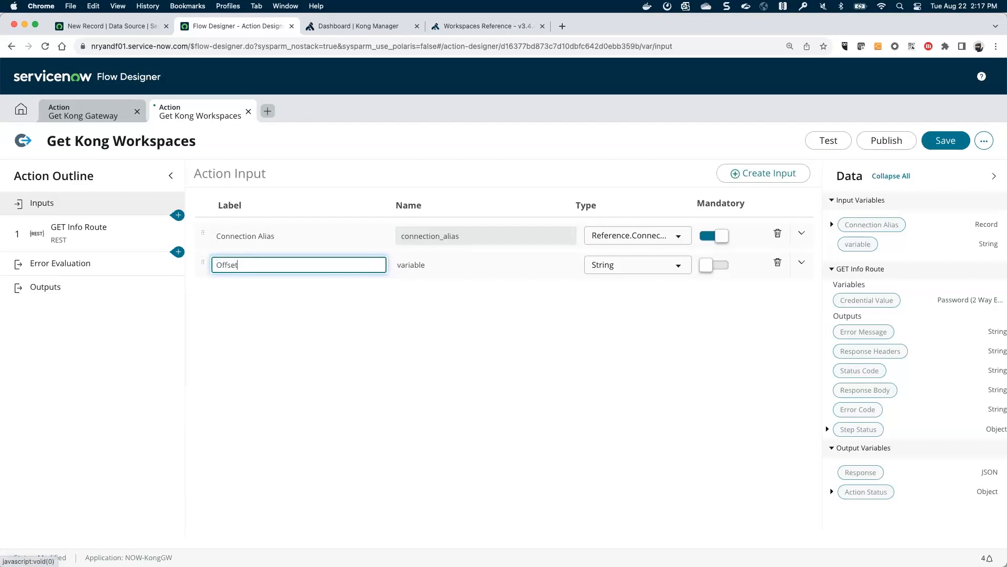
key(Tab)
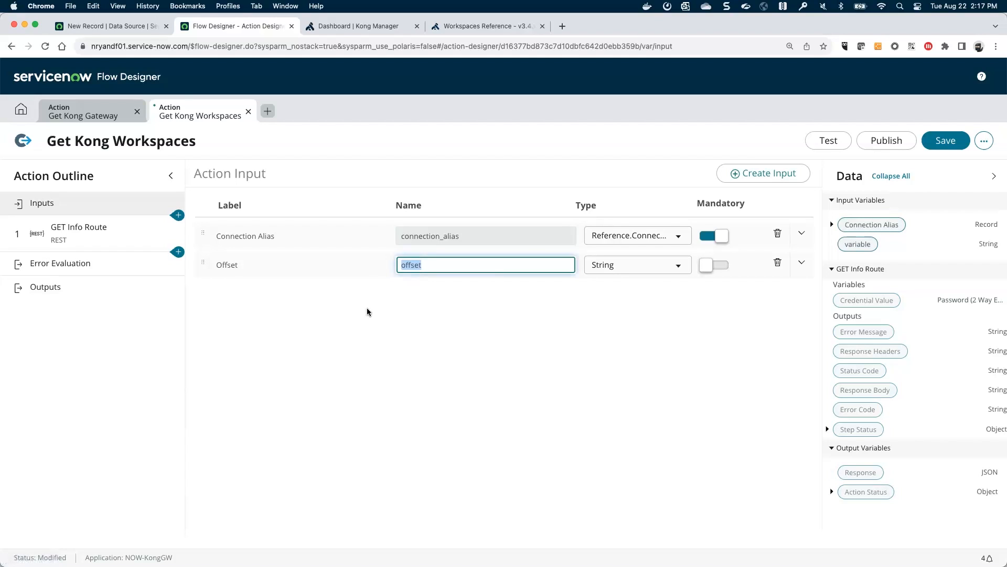
Rename the copied action's GET Info Route step as GET Workspaces.
click(100, 238)
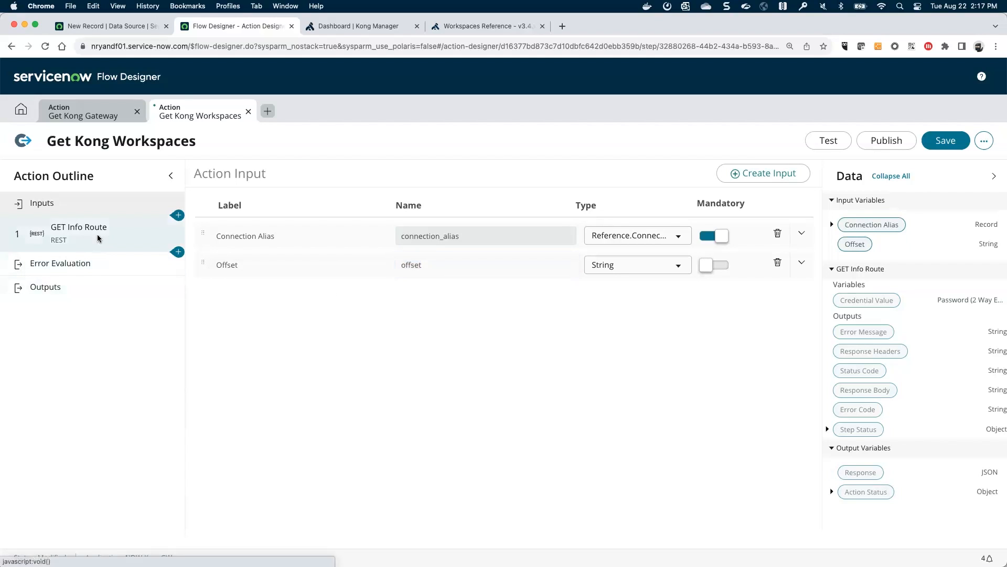
drag(302, 173, 239, 176)
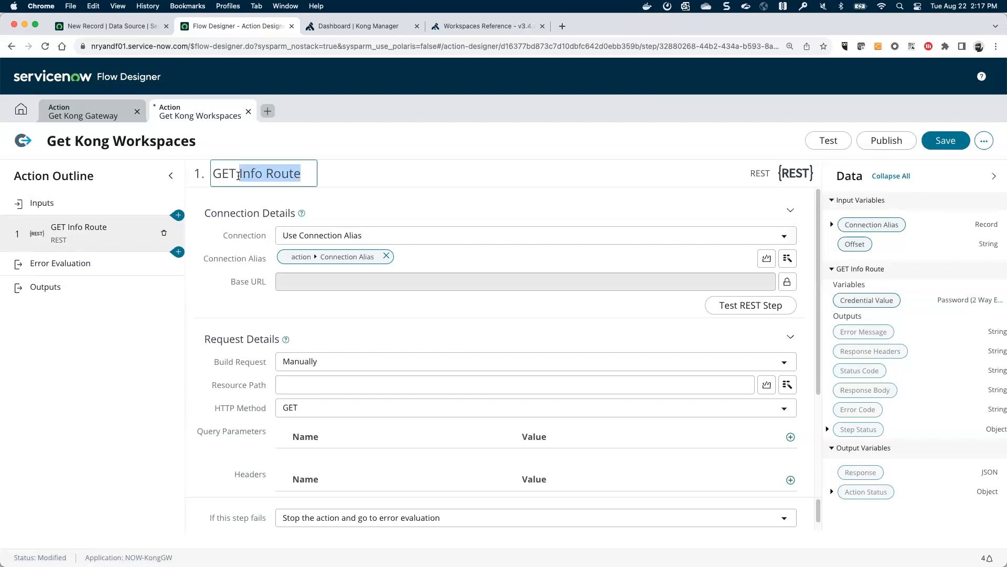
text(Workspaces)
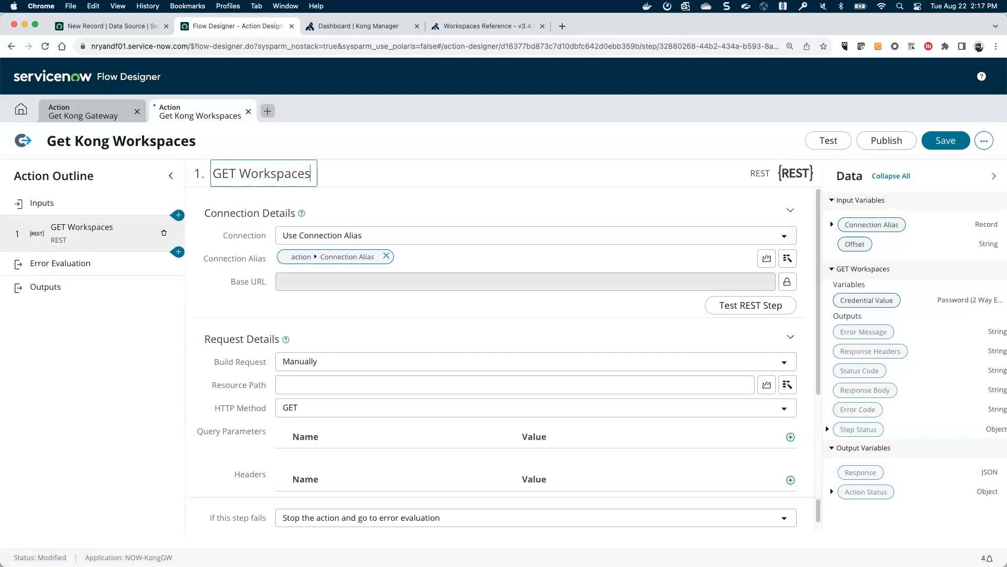
Set the GET Workspaces step's resource path to /workspaces followed by the action's Offset input, checking the endpoint in the Kong documentation.
click(335, 385)
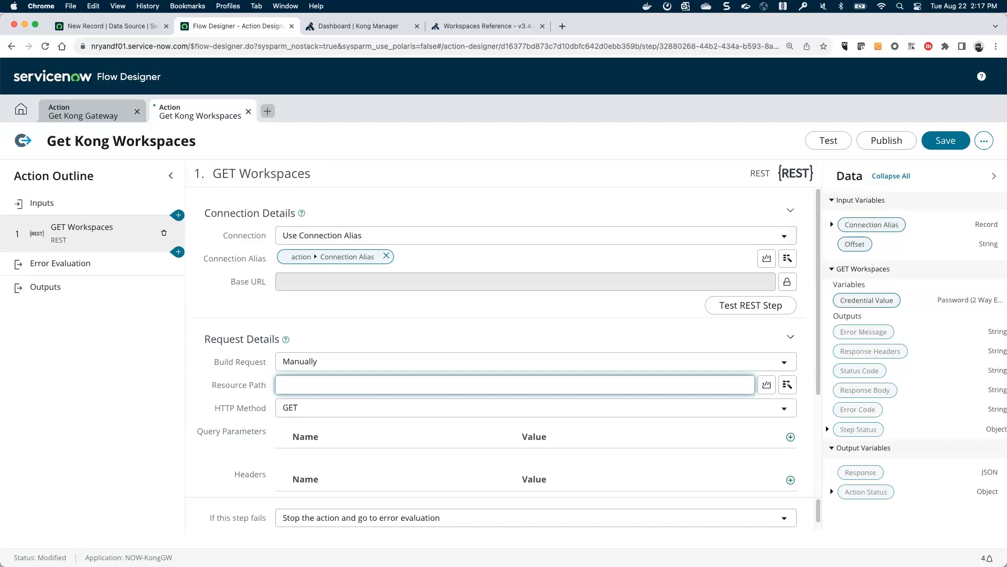
key(super+Tab)
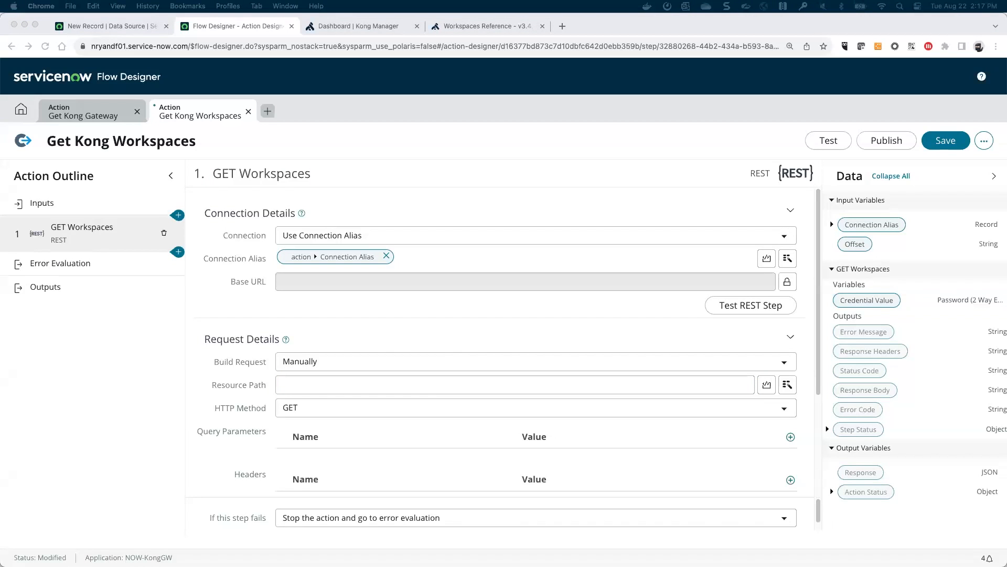
click(455, 28)
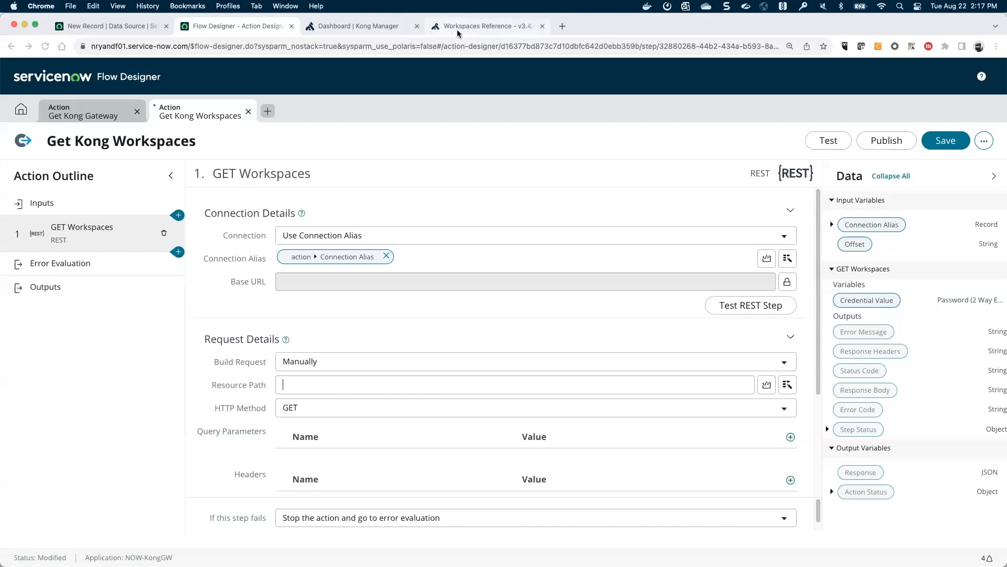
scroll(255, 263, up, 9)
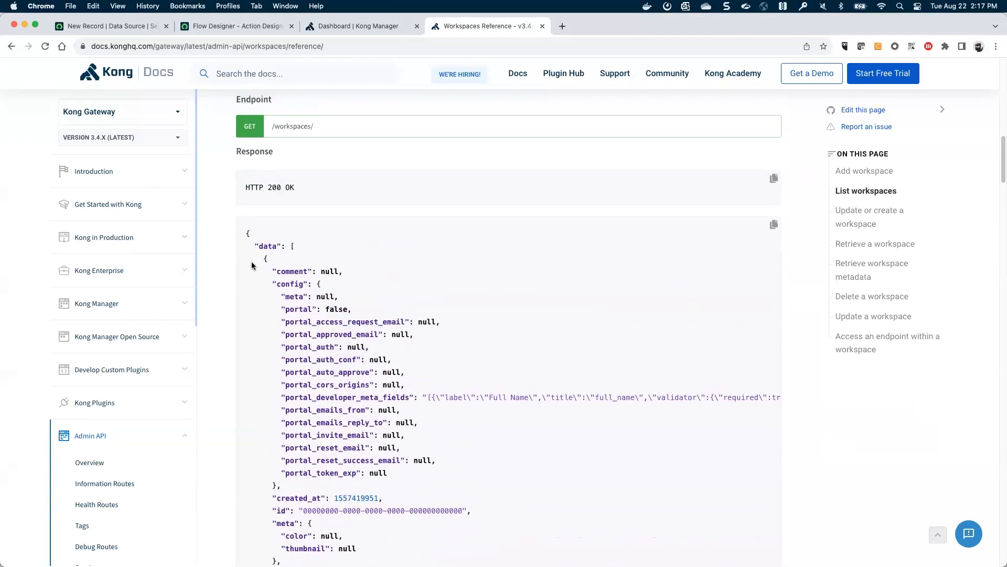
click(227, 27)
text(/workspaces)
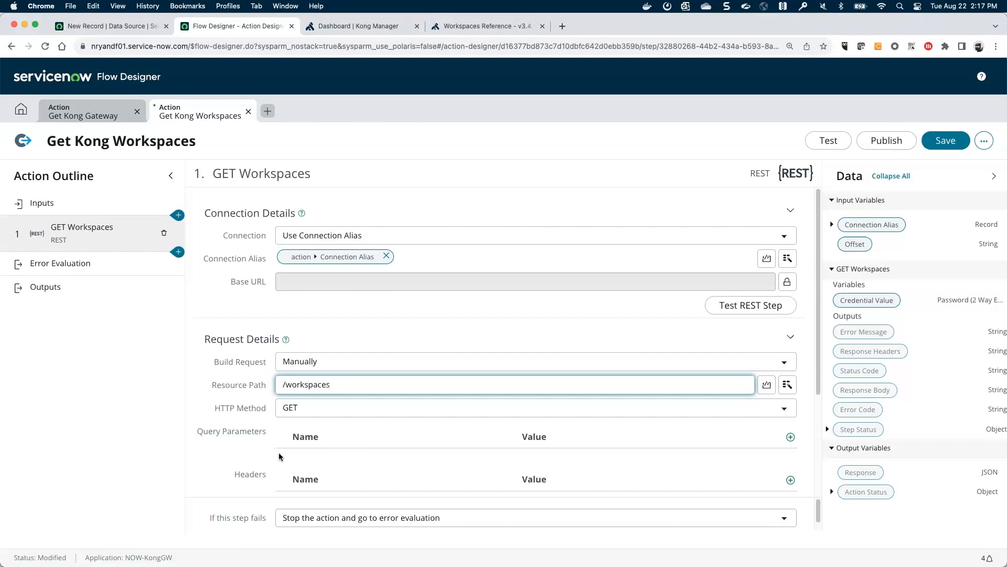
drag(857, 249, 519, 390)
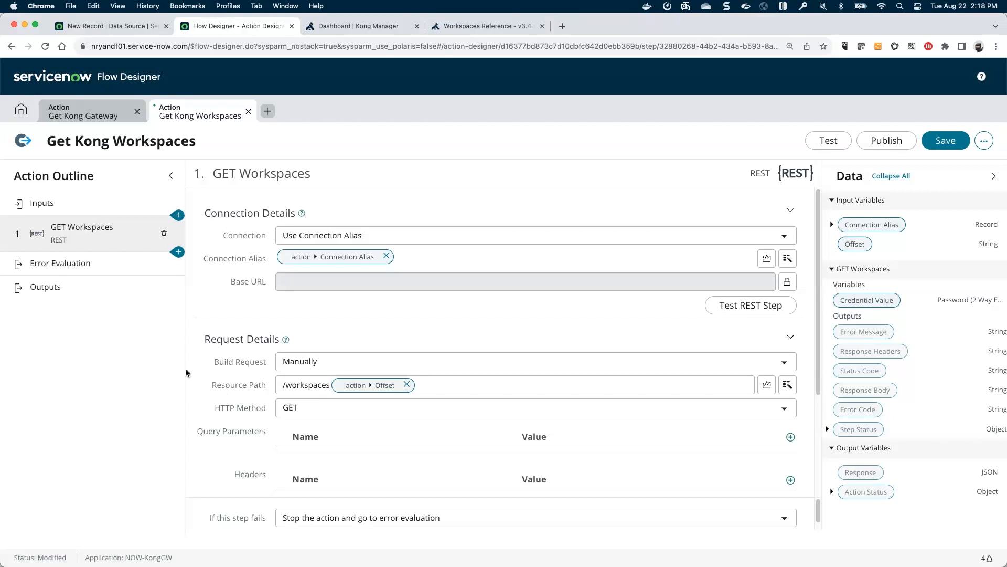
Review the Response output's mapping and save the Get Kong Workspaces action.
click(62, 285)
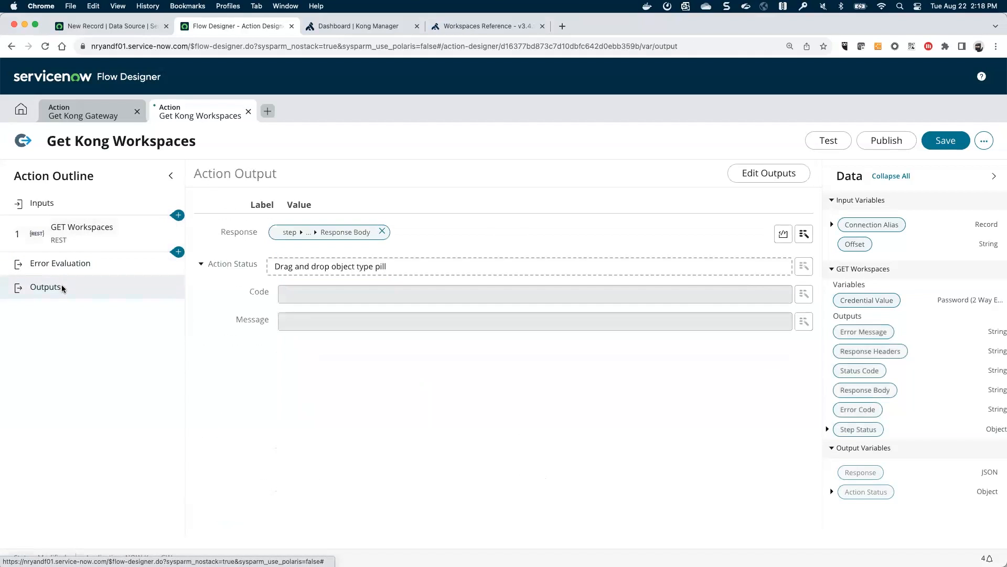
drag(328, 241, 325, 326)
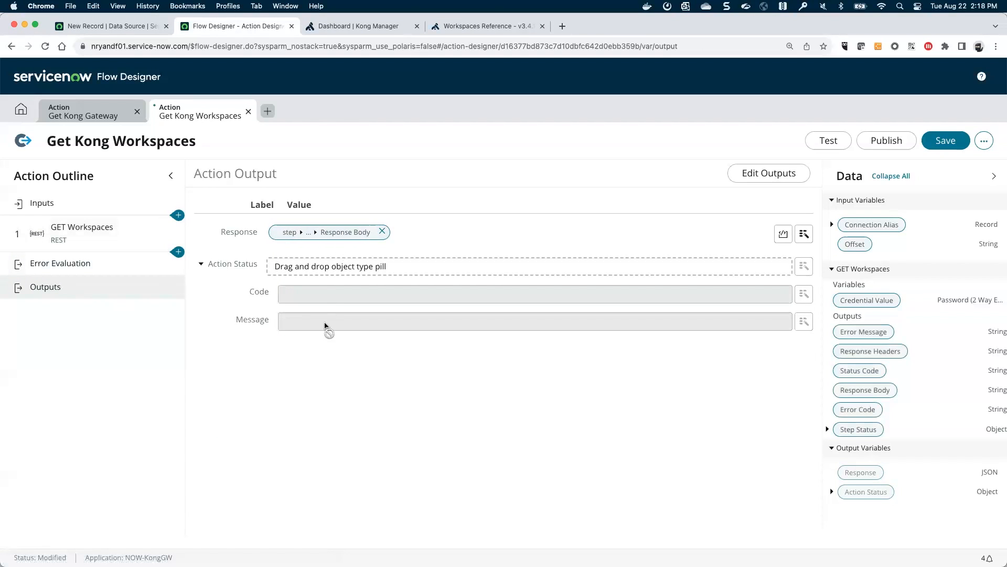
click(951, 140)
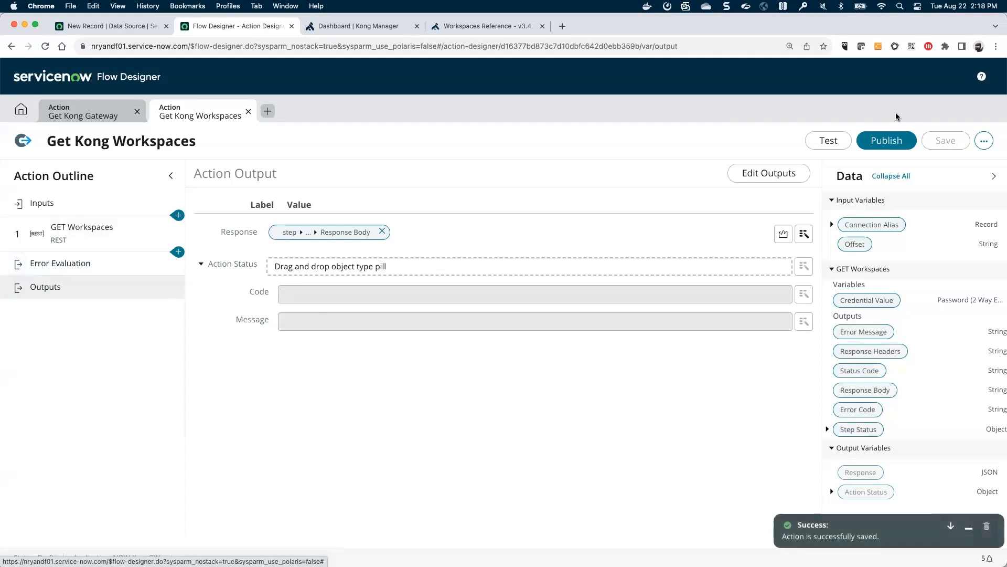
Test the Get Kong Workspaces action with the connection alias x_snc_now_konggw.Kong_Gateway_Alias and an empty Offset, and open the test's execution details.
click(829, 140)
click(410, 177)
scroll(416, 263, down, 5)
click(392, 317)
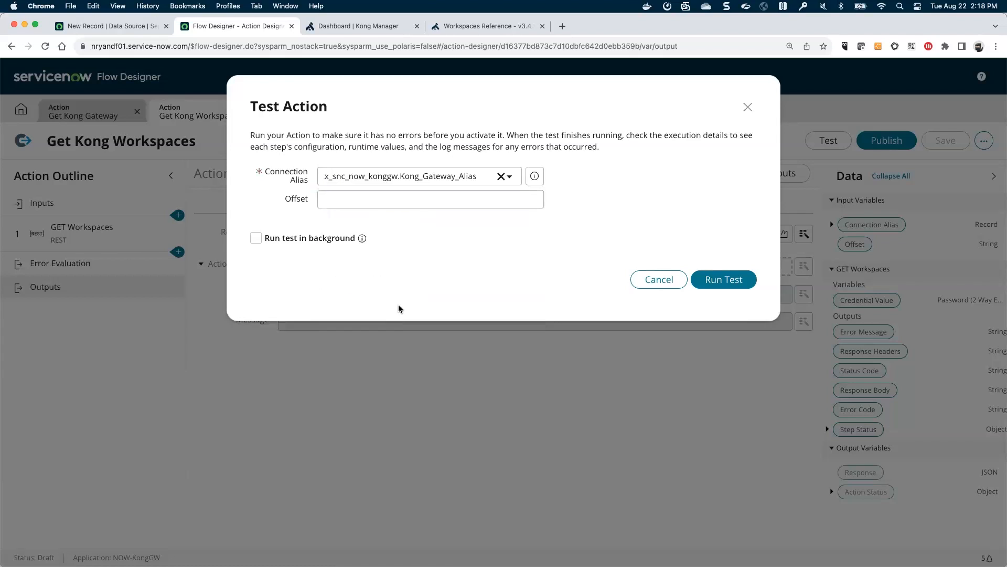
click(719, 284)
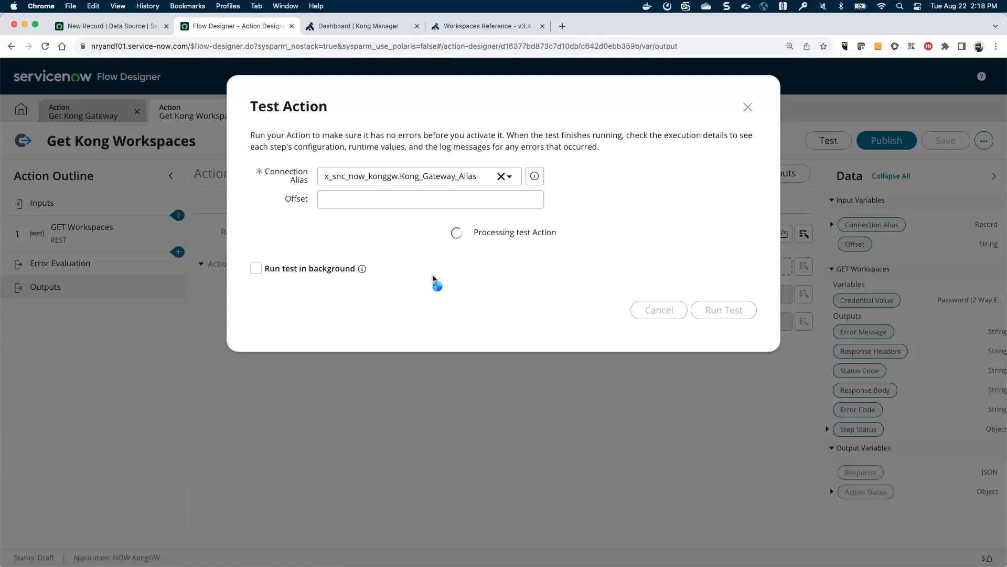
click(470, 231)
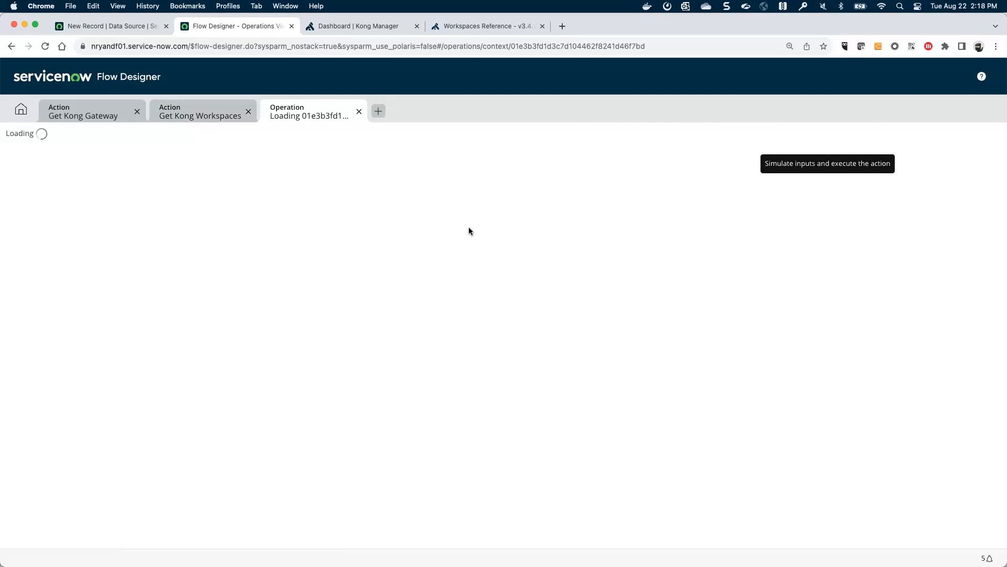
Examine the workspace name in the Get Kong Workspaces test response and compare it with the workspaces shown in Kong Manager.
click(579, 134)
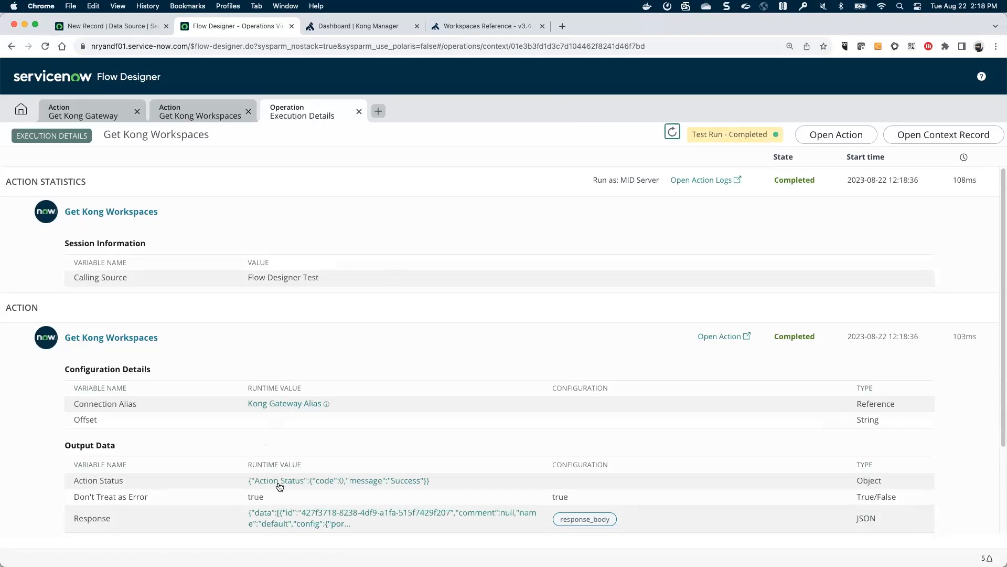
click(358, 516)
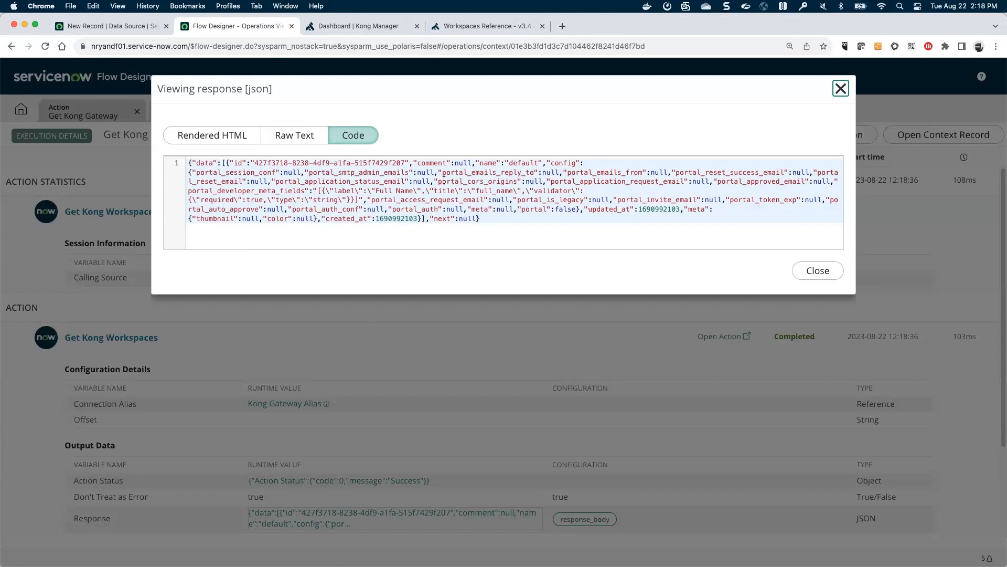
drag(477, 161, 539, 162)
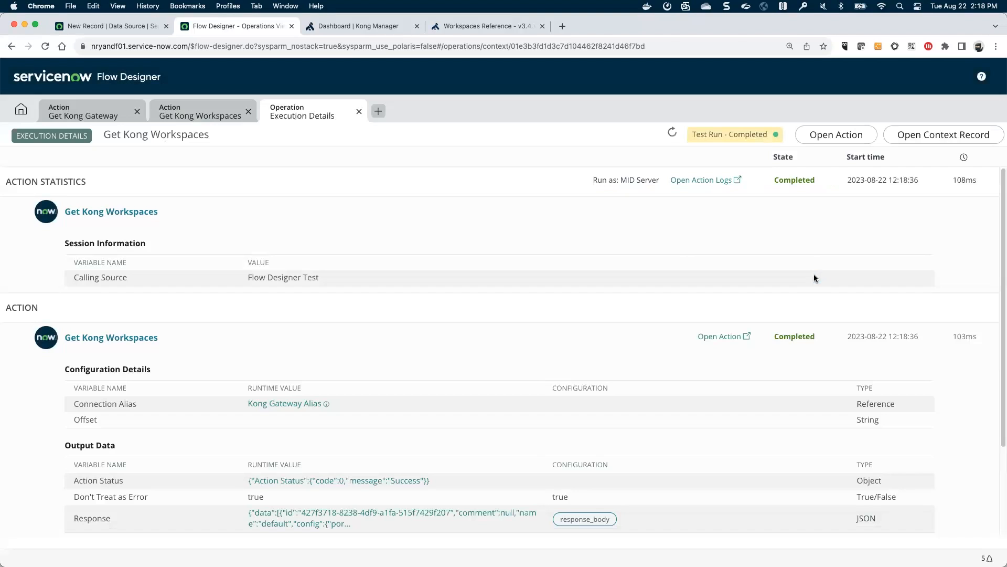
click(817, 272)
click(356, 26)
scroll(108, 409, down, 5)
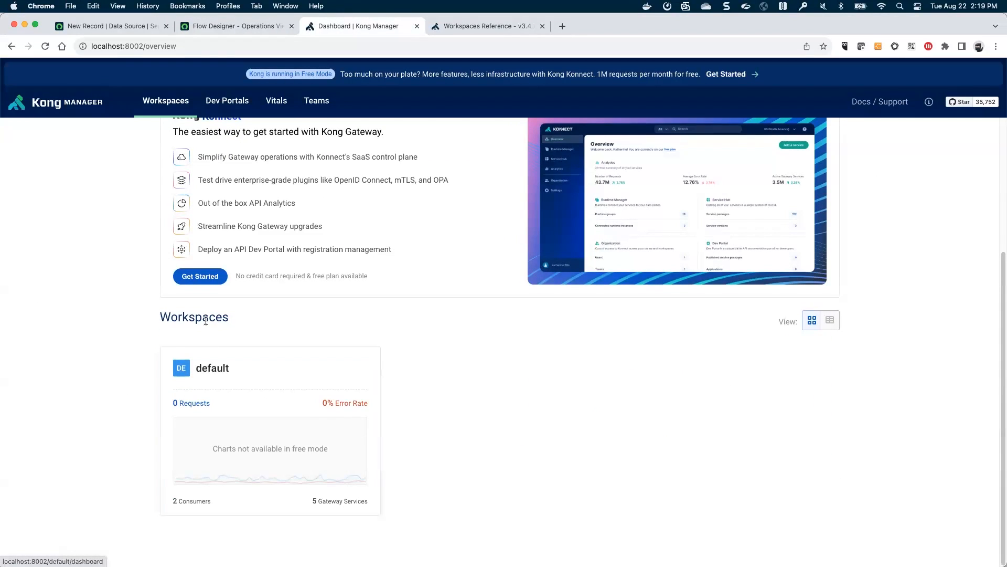
click(245, 25)
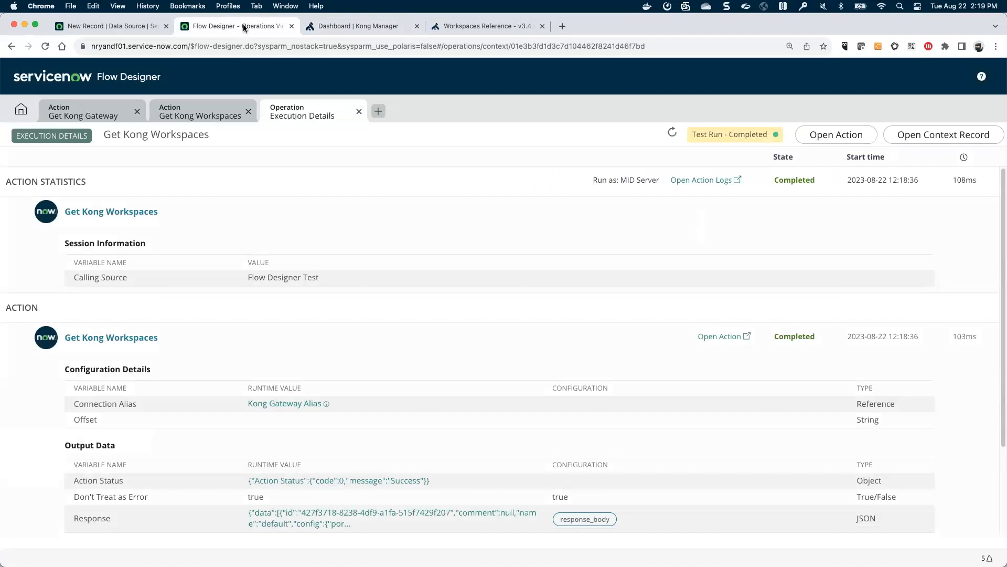
Close the execution details and the test dialog, and publish the Get Kong Workspaces action.
click(358, 112)
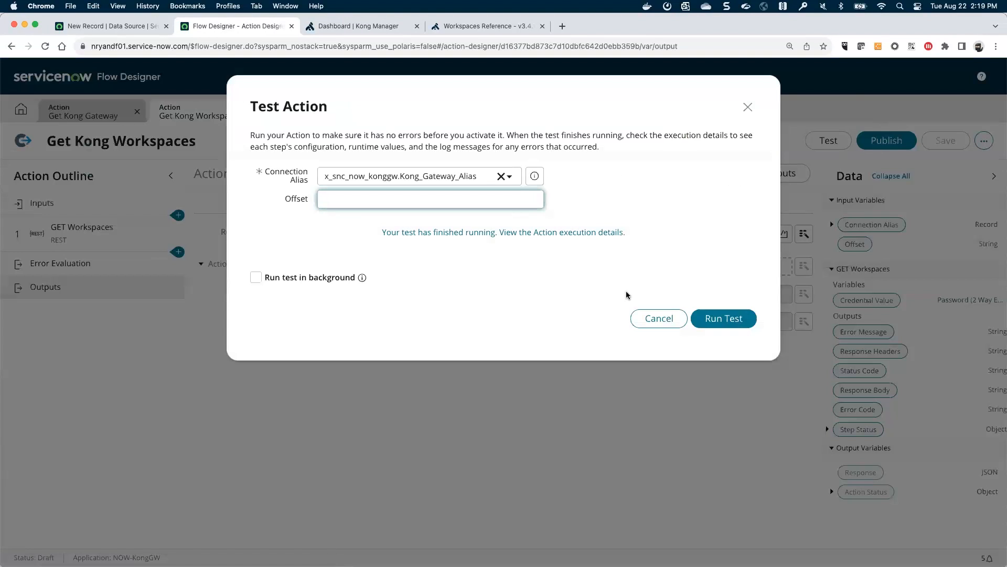
click(646, 324)
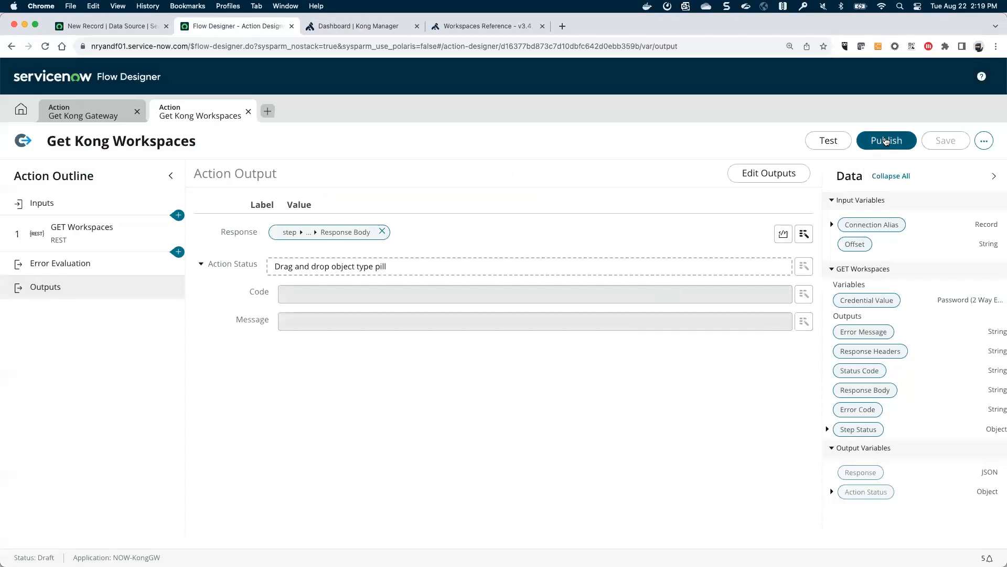
click(885, 140)
click(628, 204)
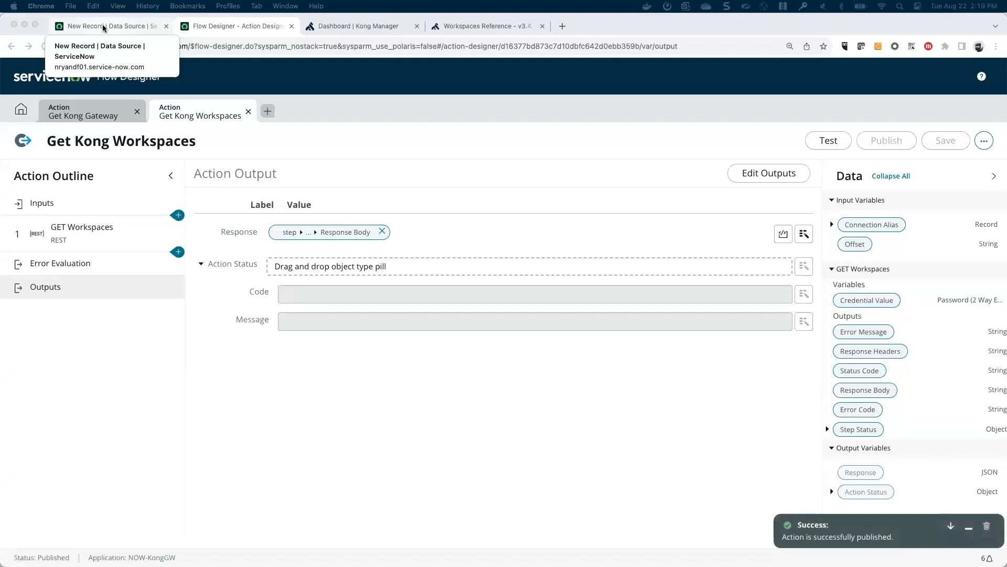
Set the new data source's name and import set table label to SG-Kong Gateway, and expand its Data Loader script editor to full screen.
click(104, 27)
click(257, 128)
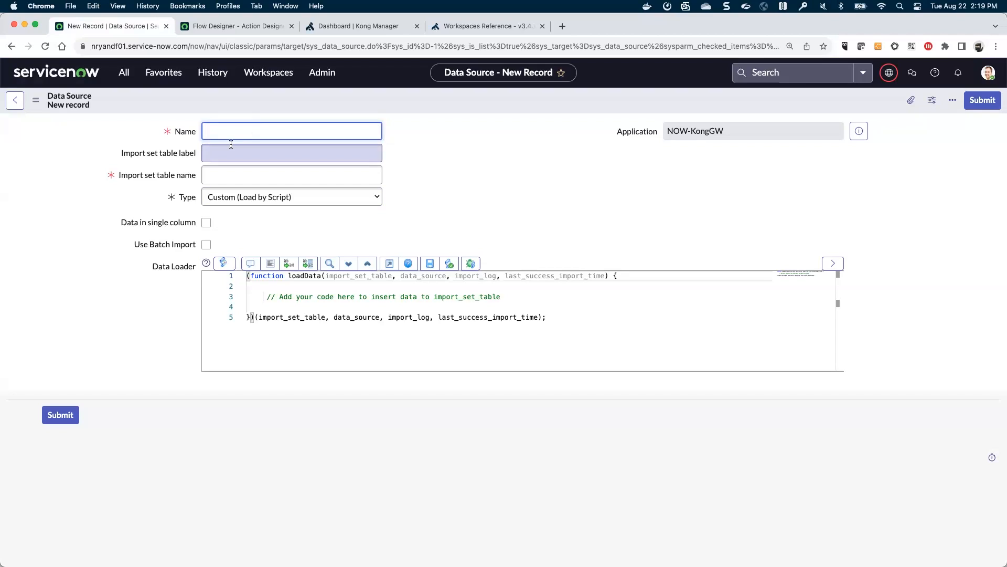
text(SG-Kong Gateway)
key(Tab)
text(SG-Kong Gatew)
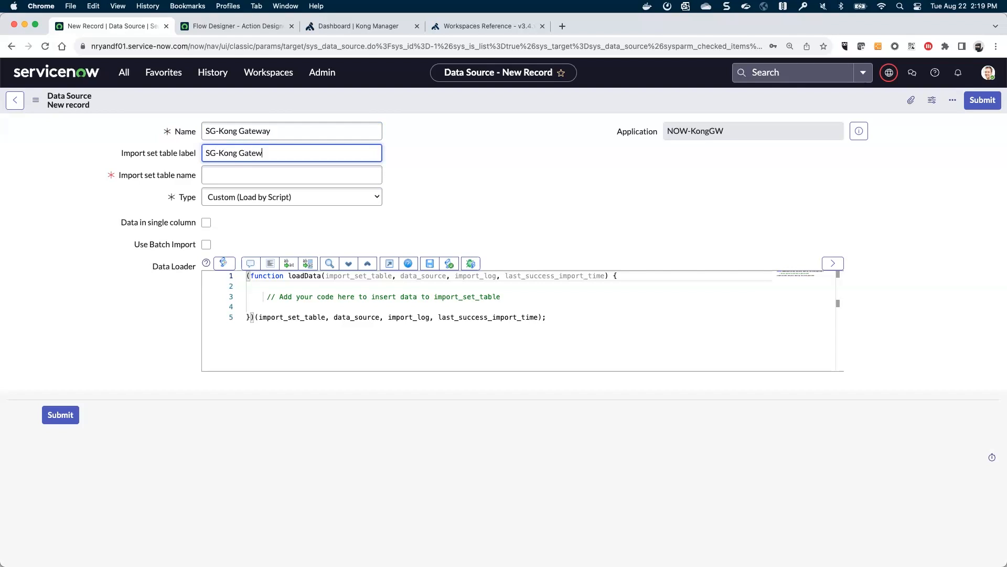
key(Tab)
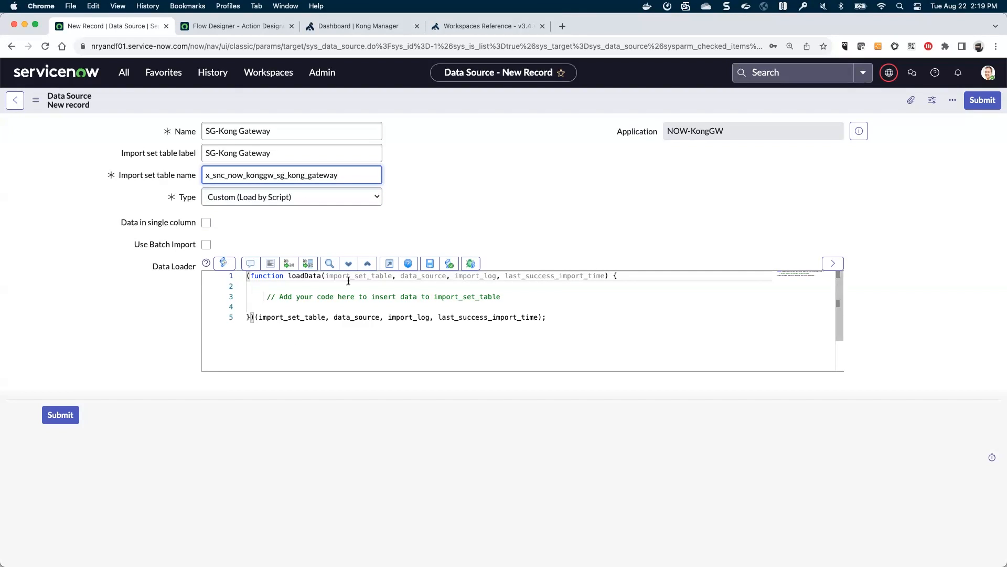
click(389, 264)
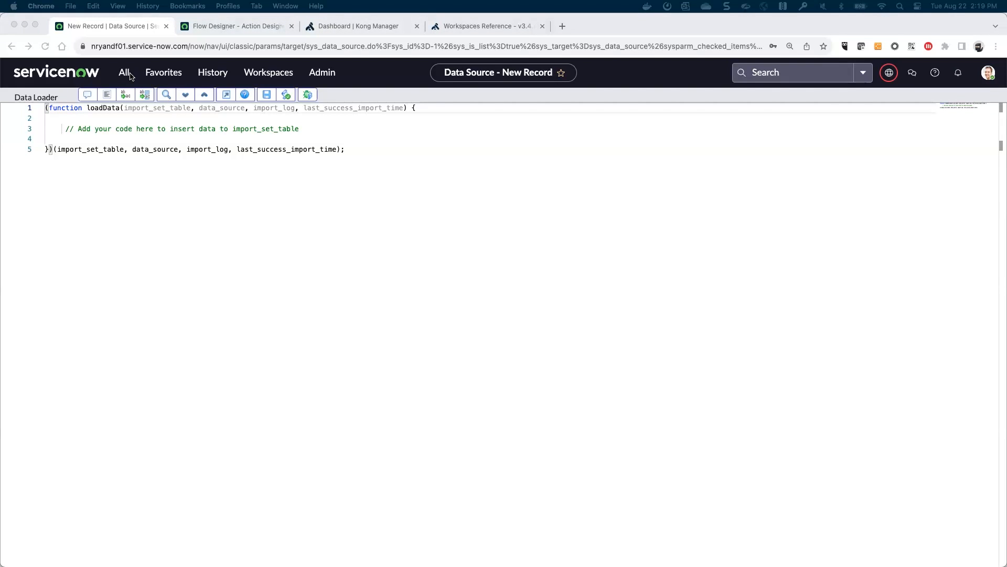
Open the Connection & Credential Aliases list in a new browser tab and copy the sys_id of the Kong Gateway Alias record.
click(160, 74)
click(162, 72)
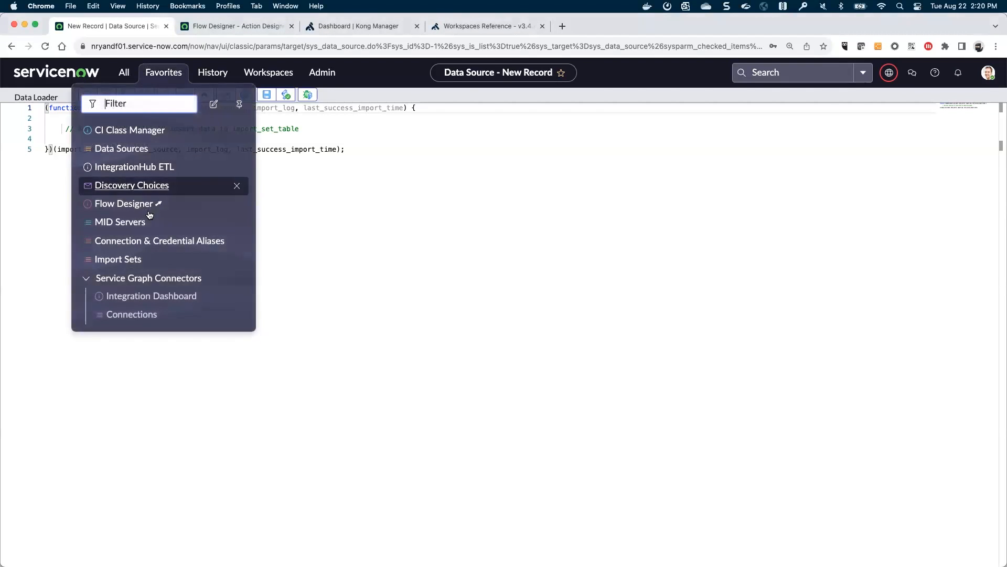
right_click(151, 244)
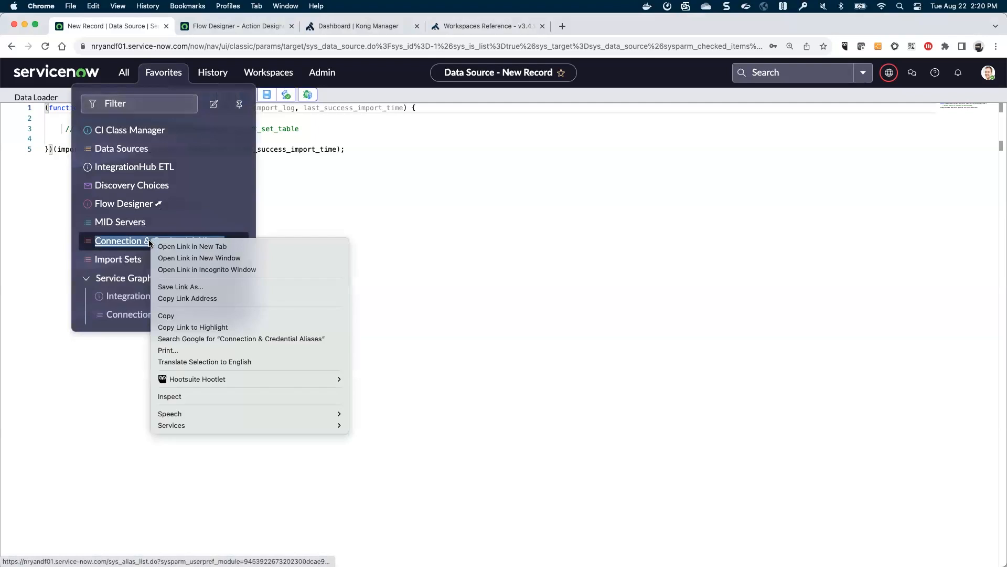
click(179, 244)
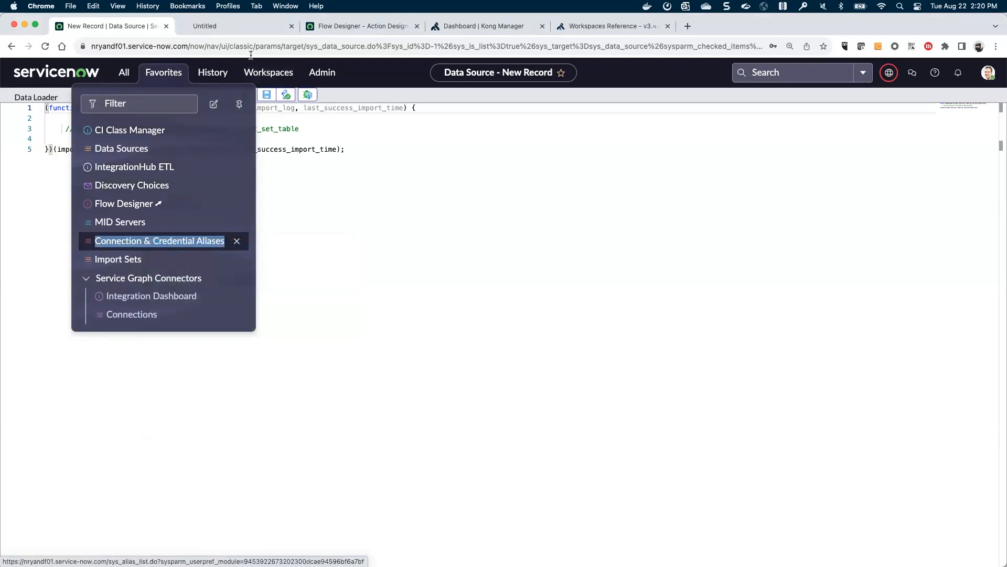
click(227, 26)
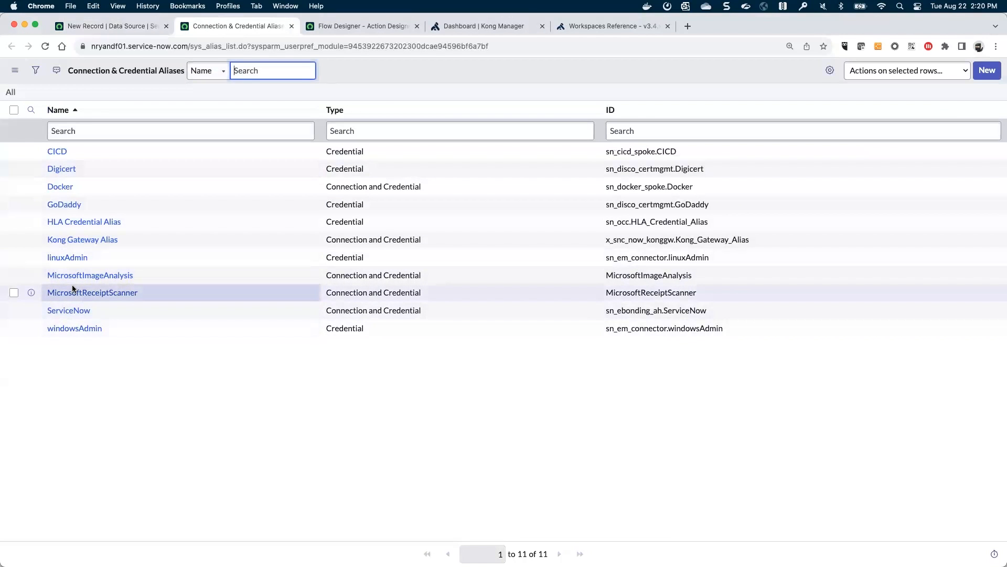
click(79, 240)
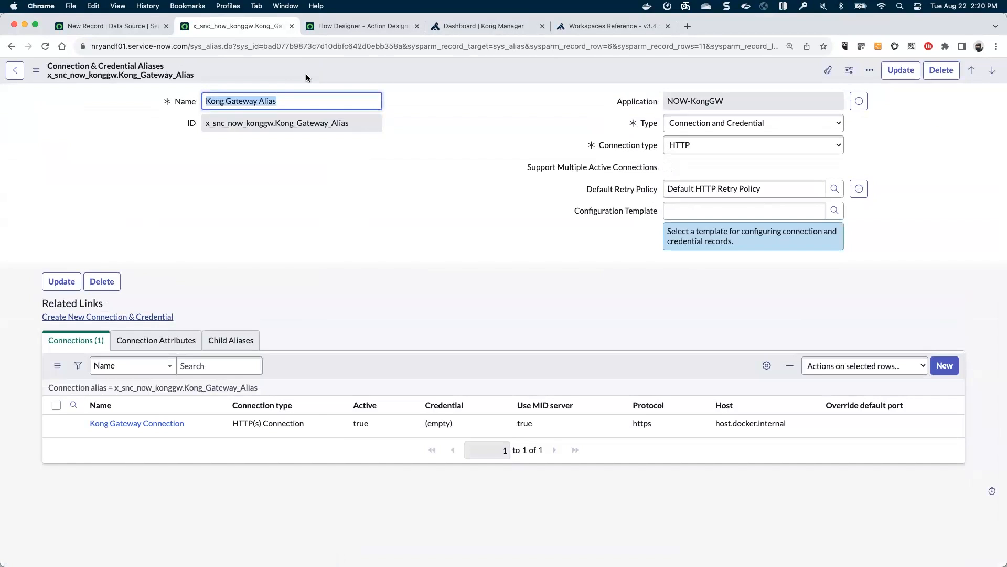
right_click(388, 68)
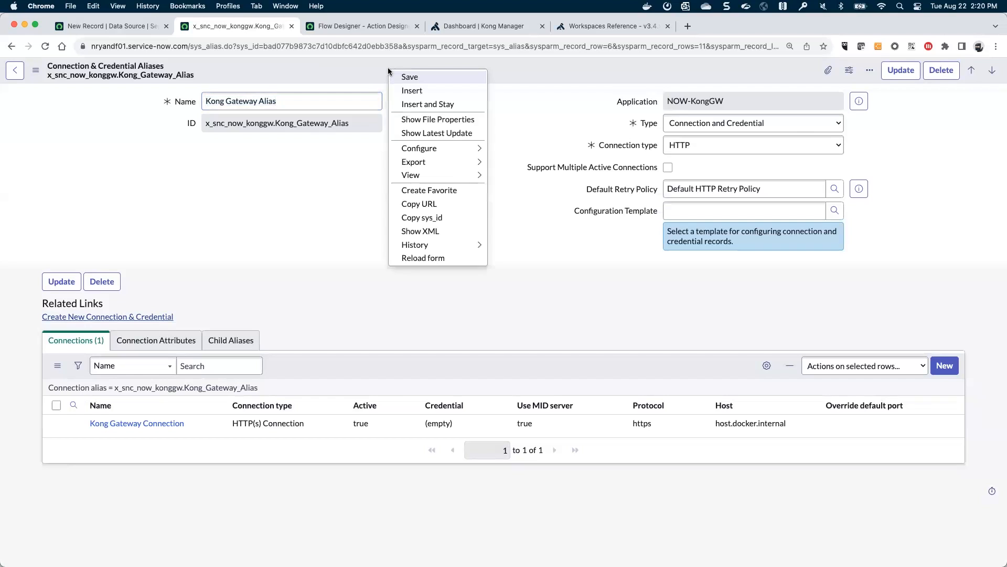
click(414, 218)
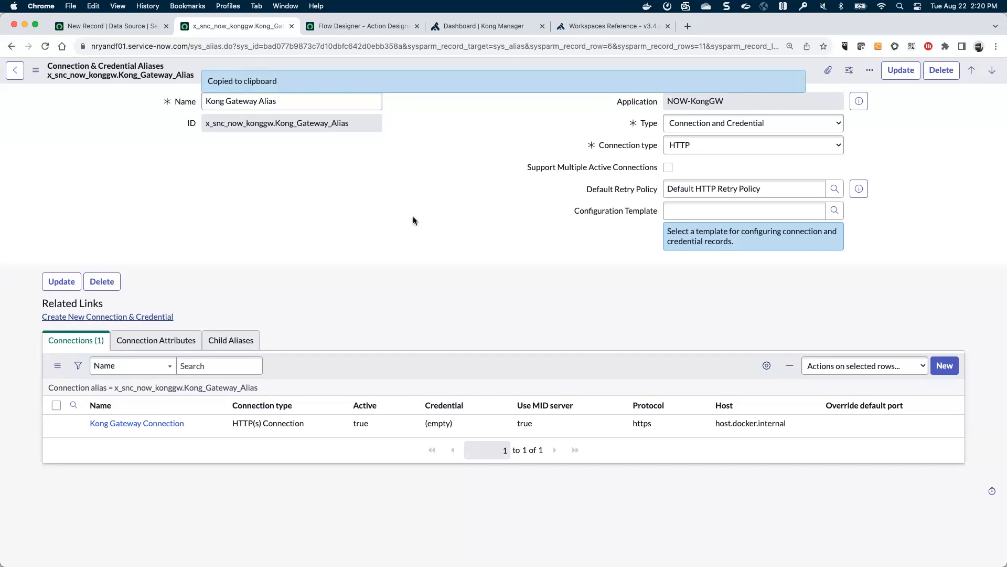
Replace the placeholder comment in the data source's loadData script with an empty try block.
click(99, 26)
click(89, 138)
drag(300, 129, 62, 129)
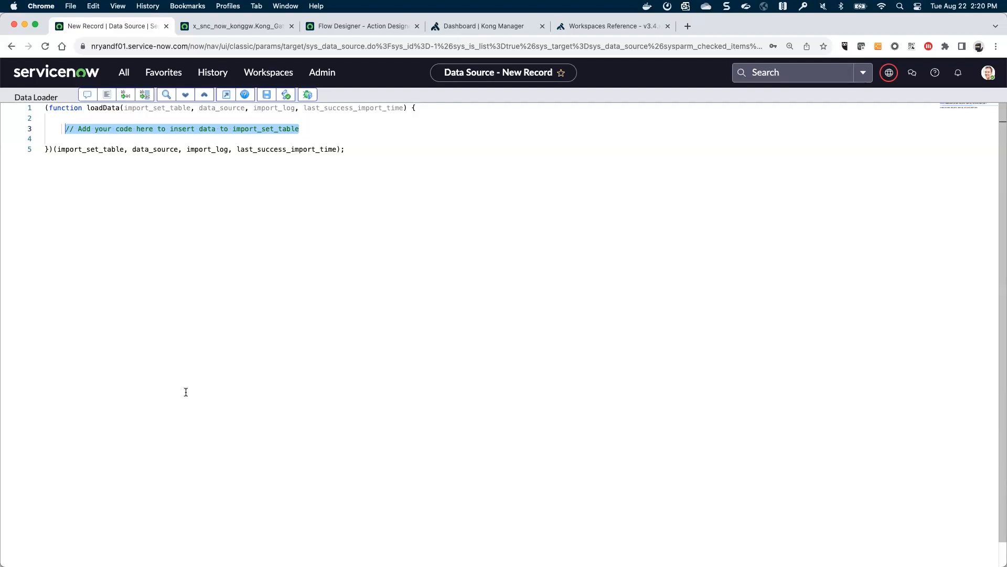
text(try )
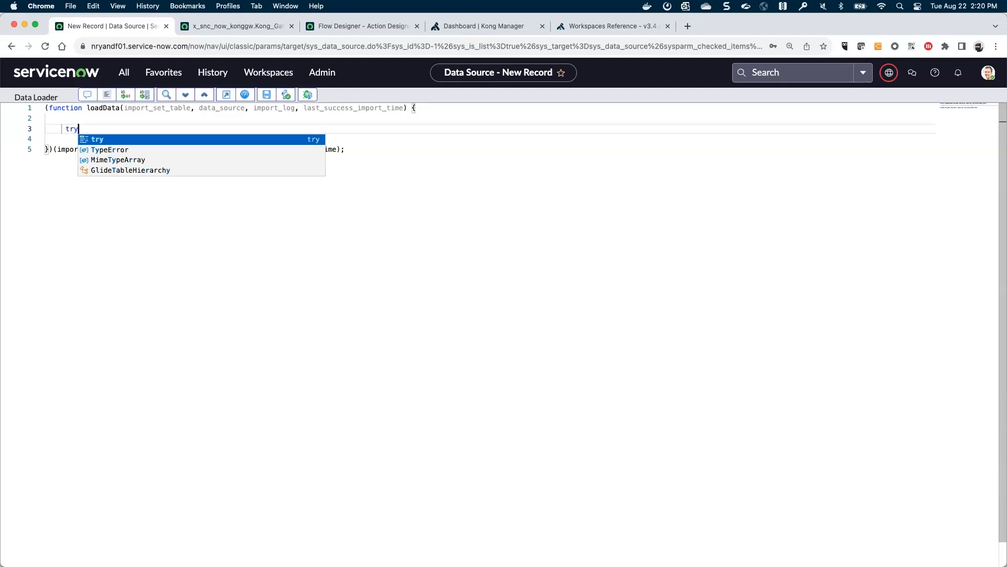
text({)
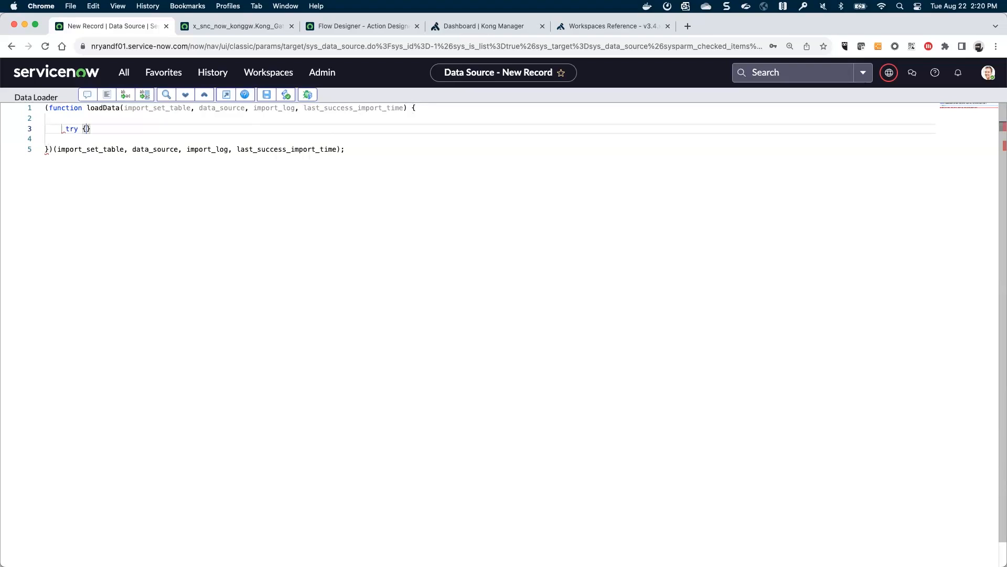
key(Return)
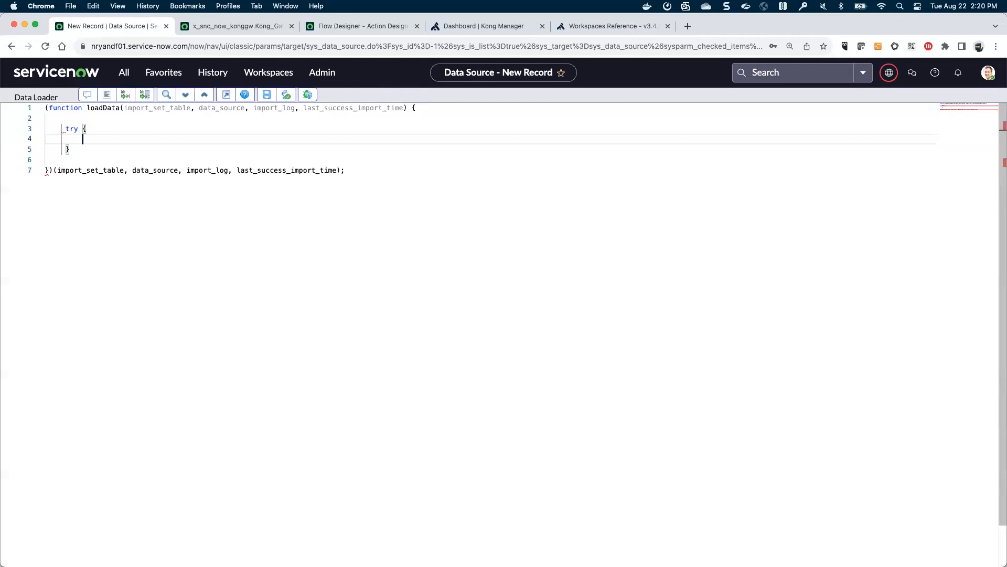
Declare the variable aliasID inside the try block, assigning it the copied Kong Gateway Alias sys_id as a string.
text(va)
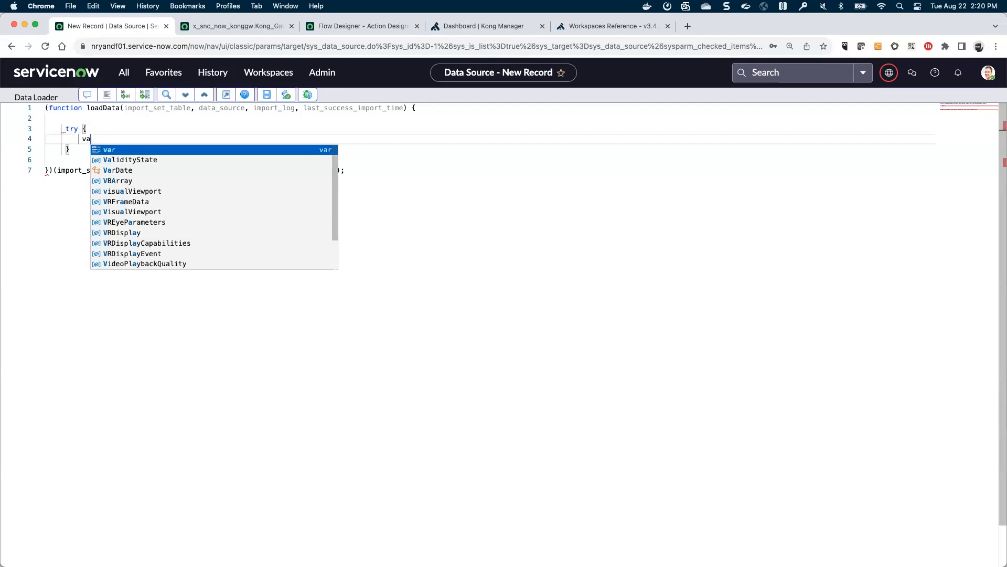
text(r aliasID)
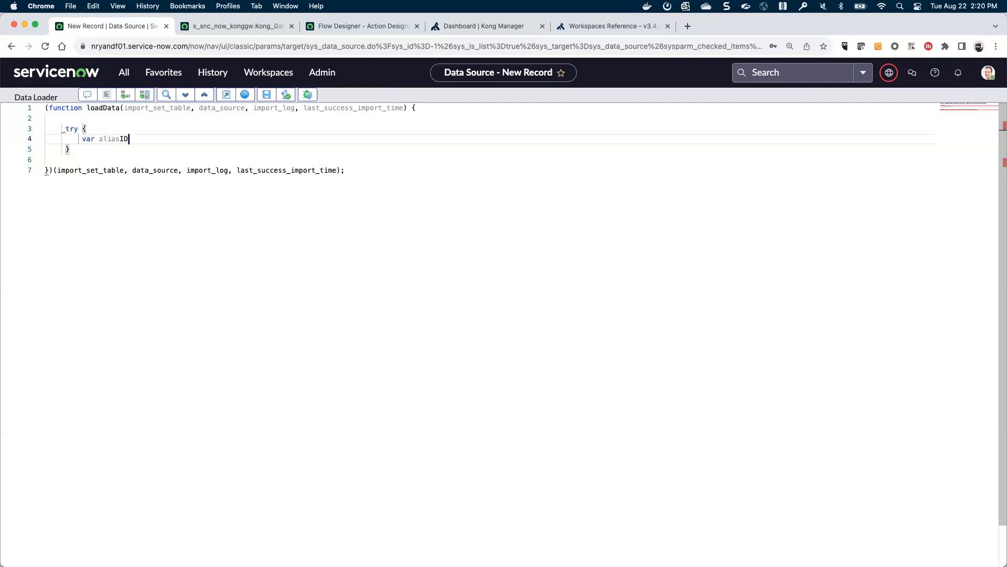
text( = ')
text(bad077b9873c7d10dbfc642d0ebb358a)
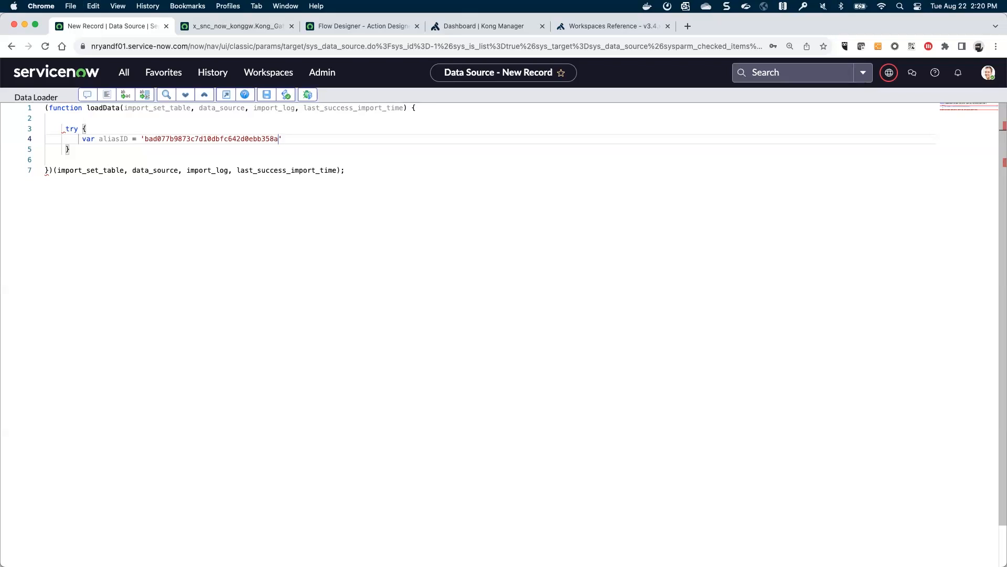
text(';)
key(Return)
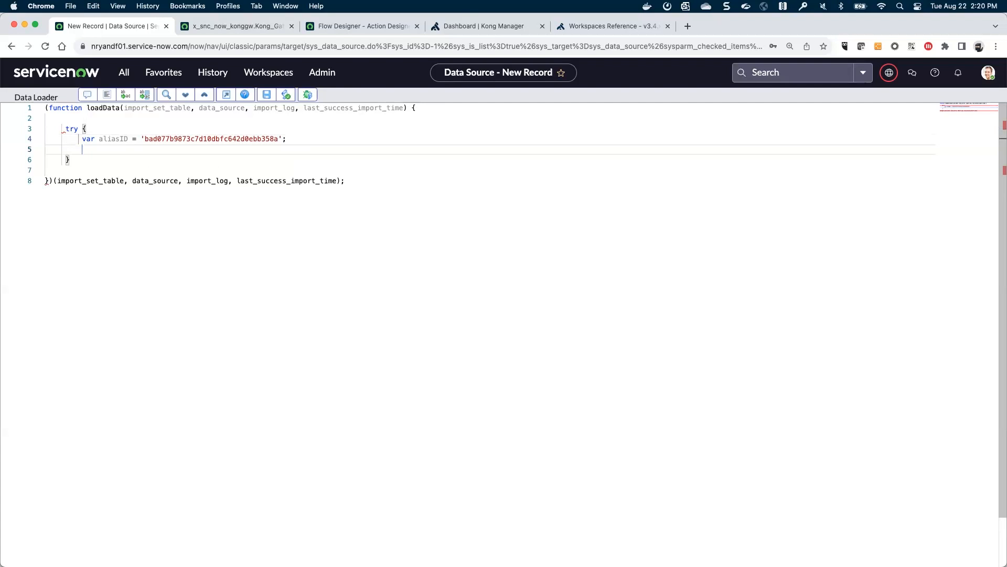
Declare the variable gr below aliasID as a new GlideRecord on the 'sys_alias' table.
text(var)
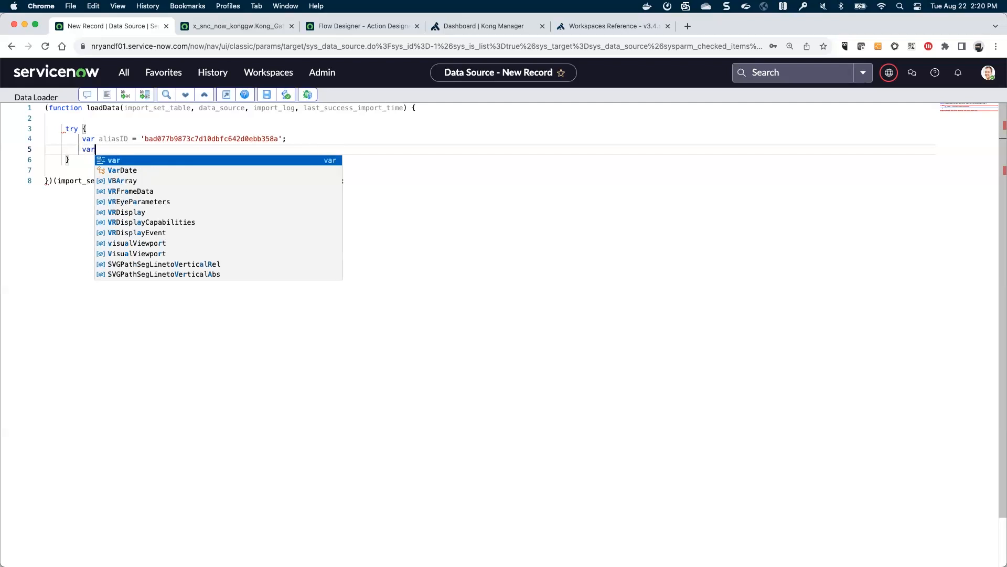
text( gr)
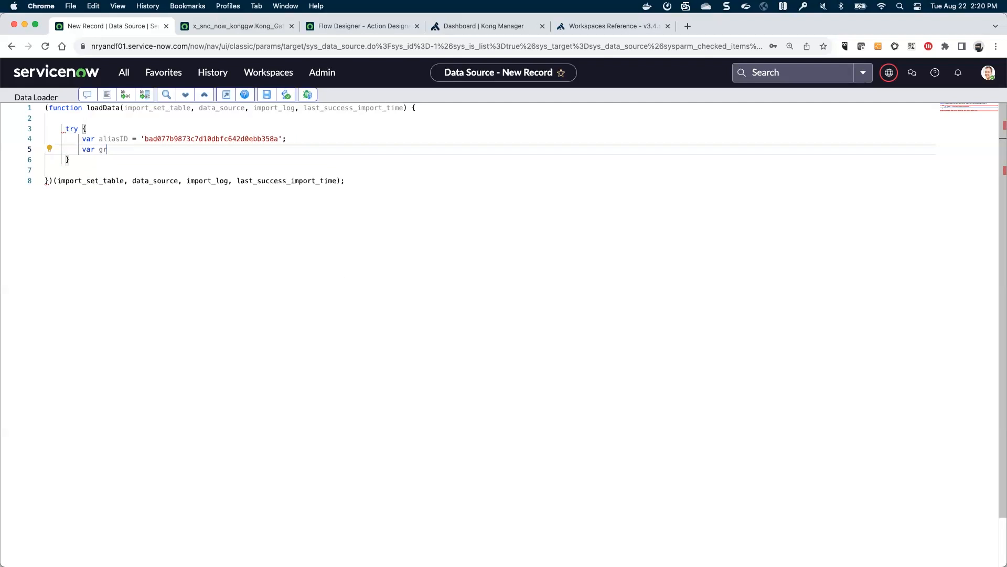
text( = new )
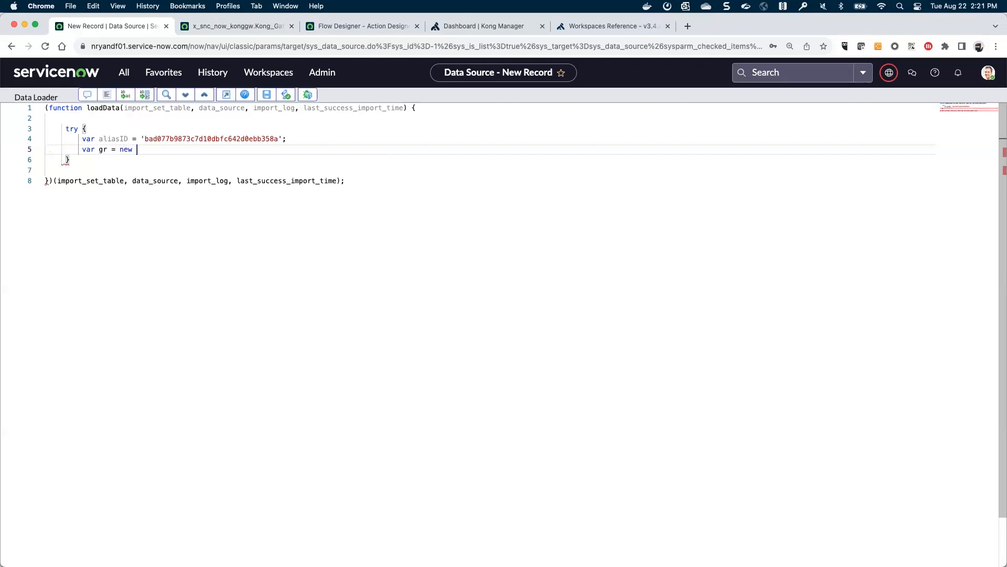
text(GlideRecord)
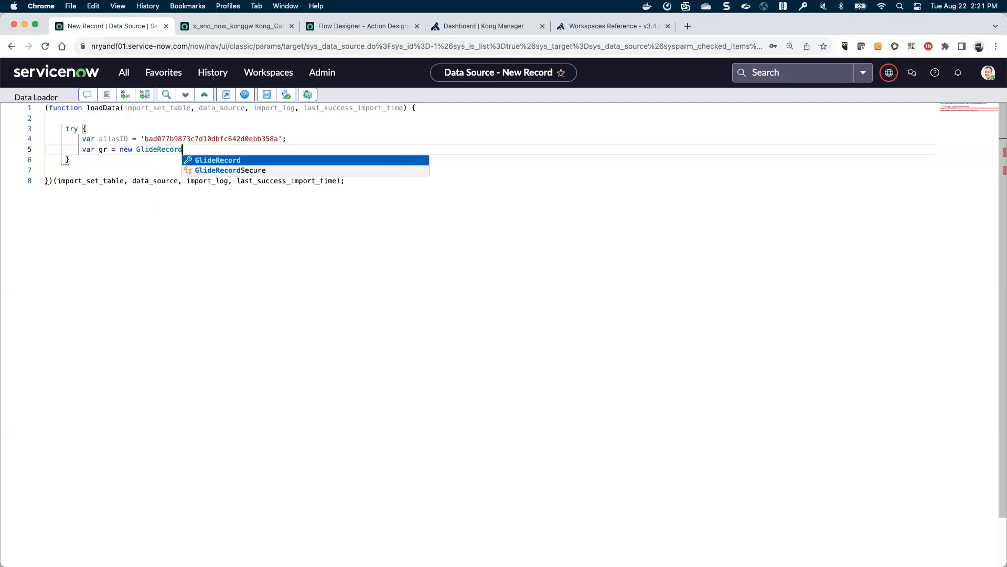
text(('sys_alias)
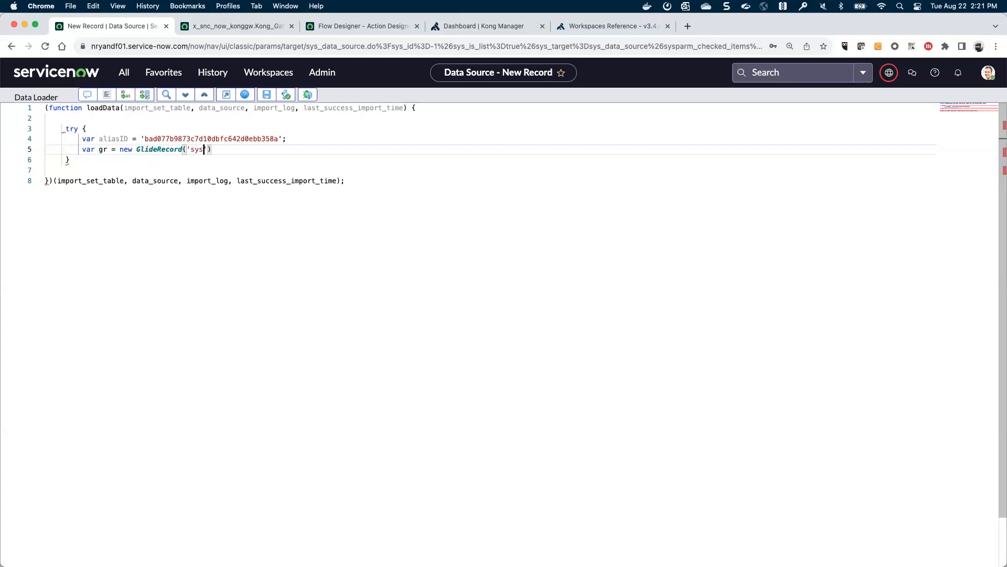
text(')
text();)
key(Return)
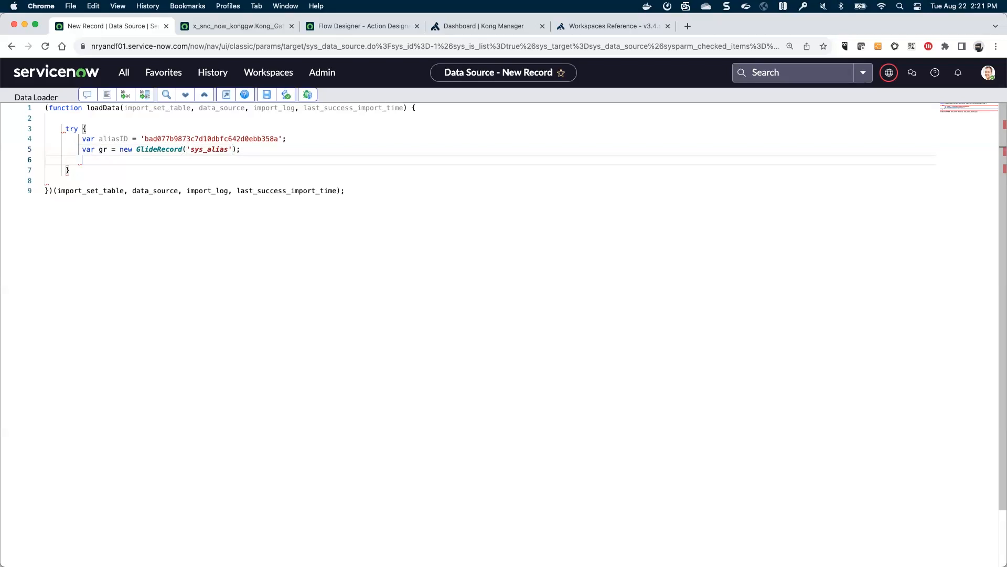
Filter gr with addQuery so that 'sys_id' matches aliasID, and run it with gr.query().
text(gr.addQ)
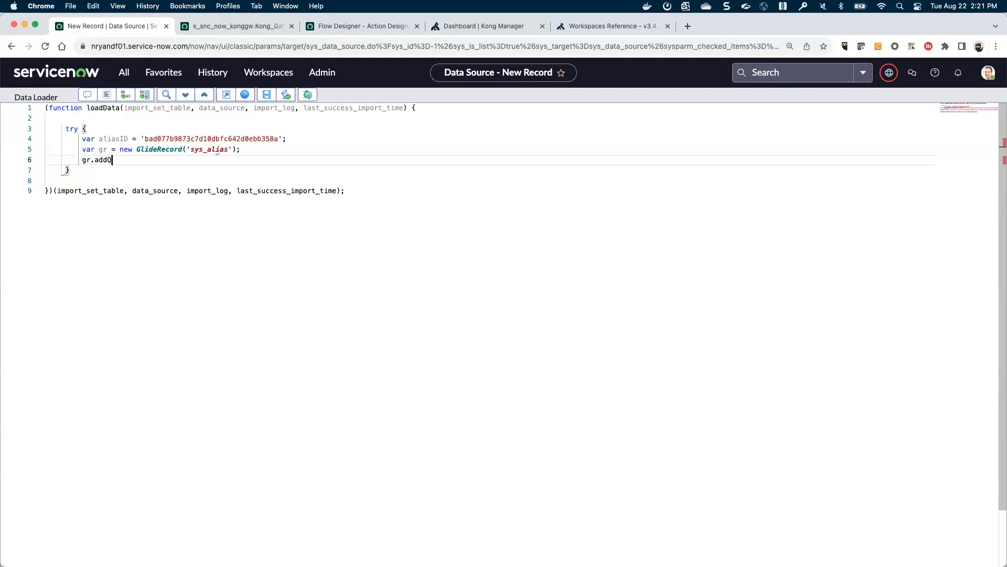
text(uery()
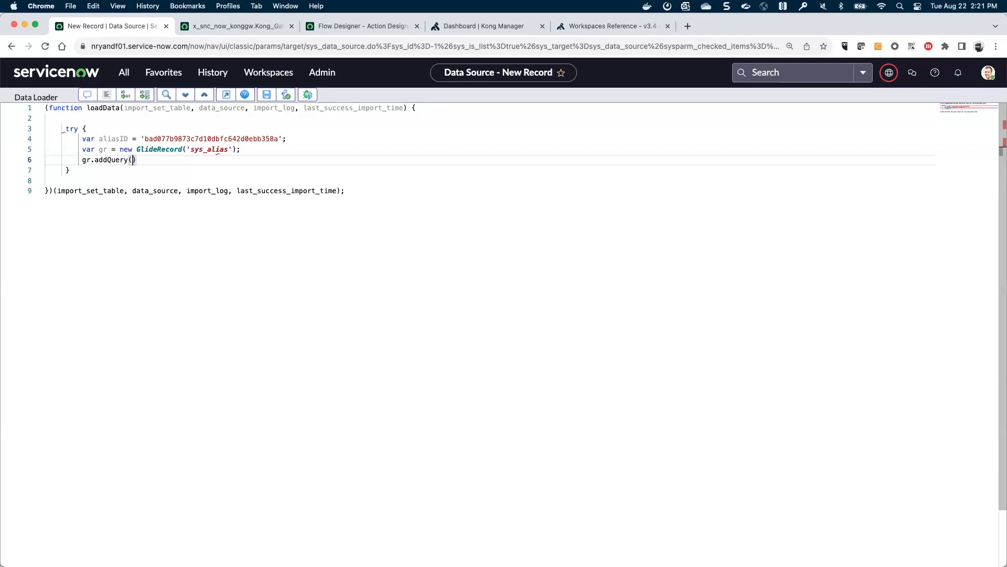
text('sys_id', )
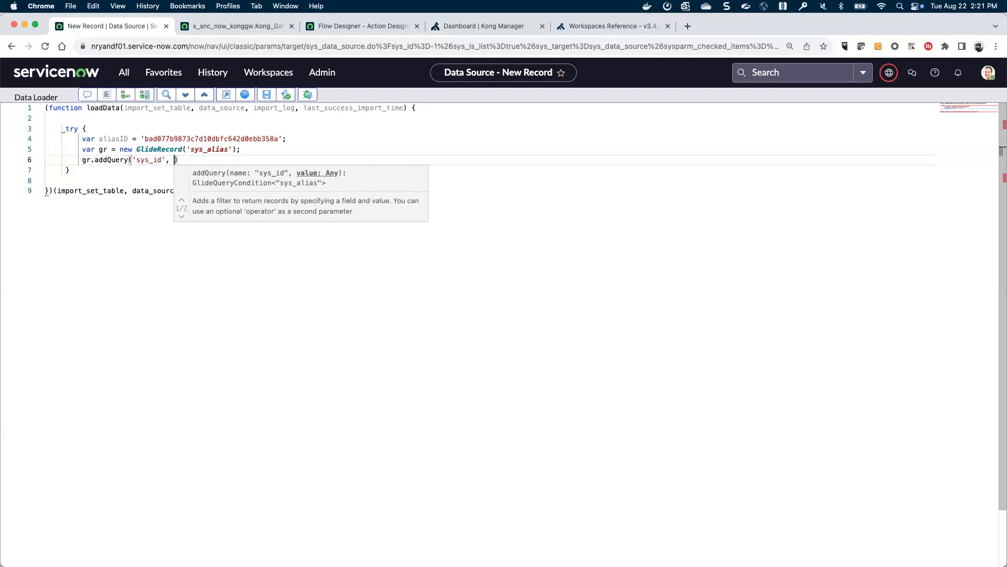
text(aliasID)
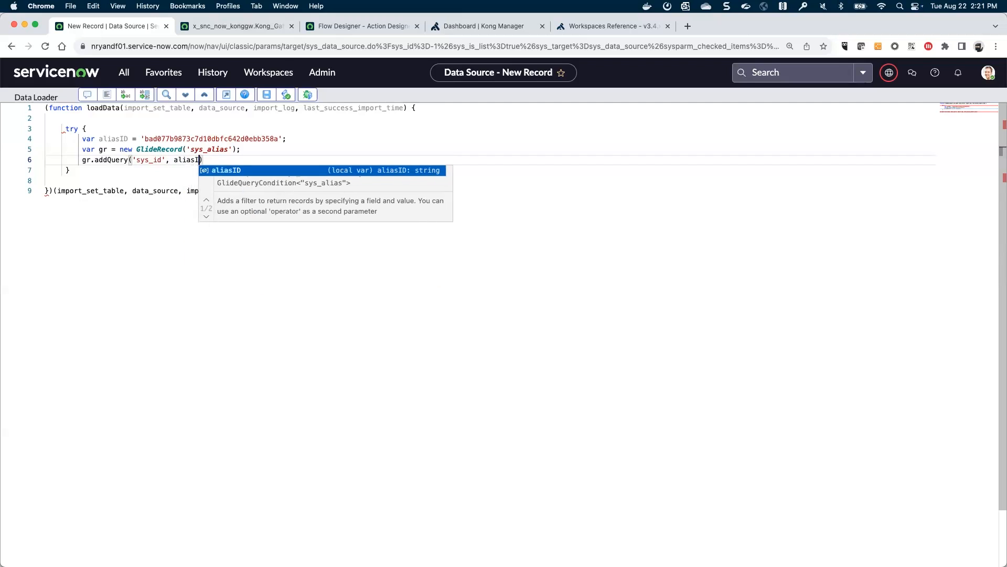
key(Escape)
text();)
key(Return)
text(gr.query()
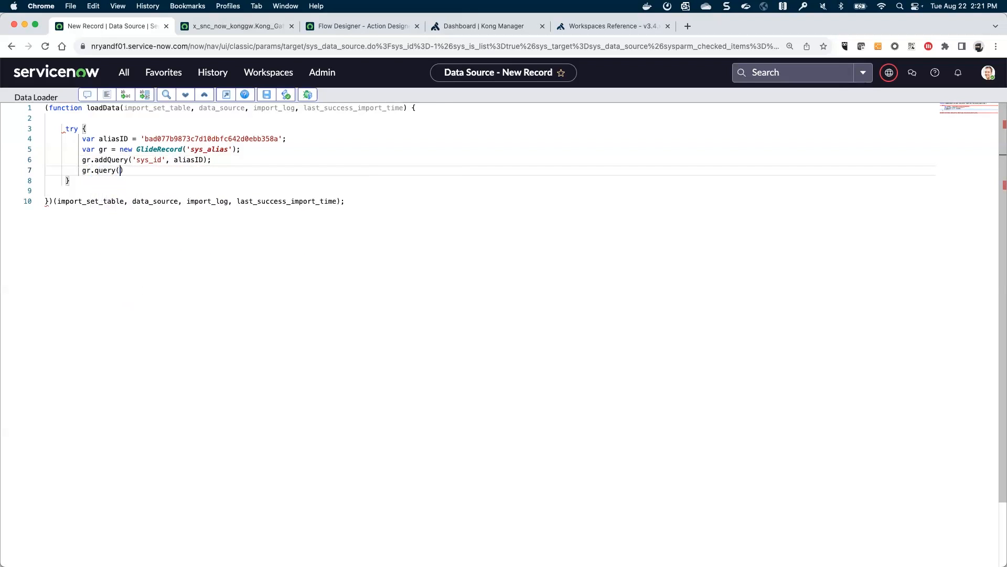
text();)
key(Return)
Add an empty if block with the condition gr.next() after the query call.
text(if ()
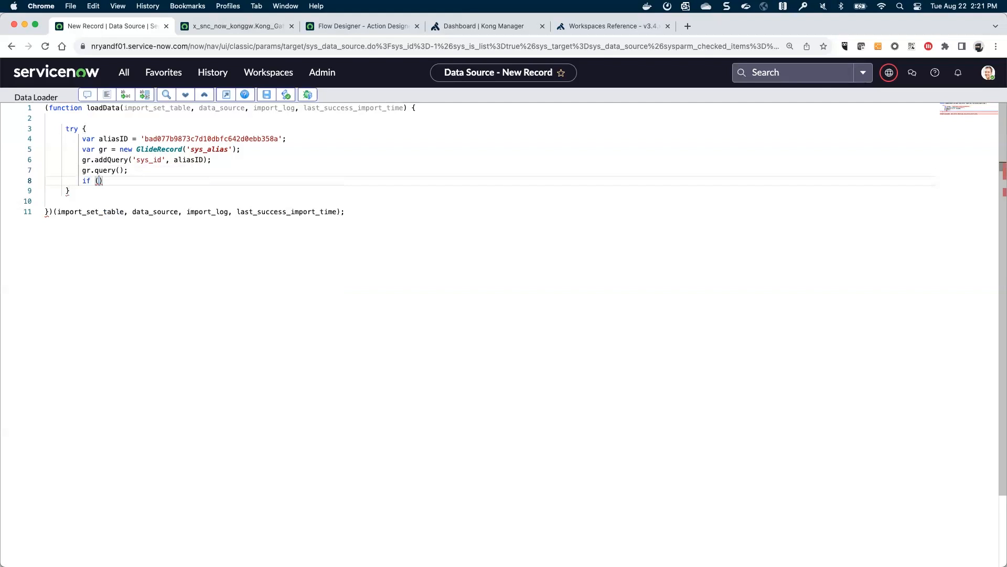
text(gr.next())
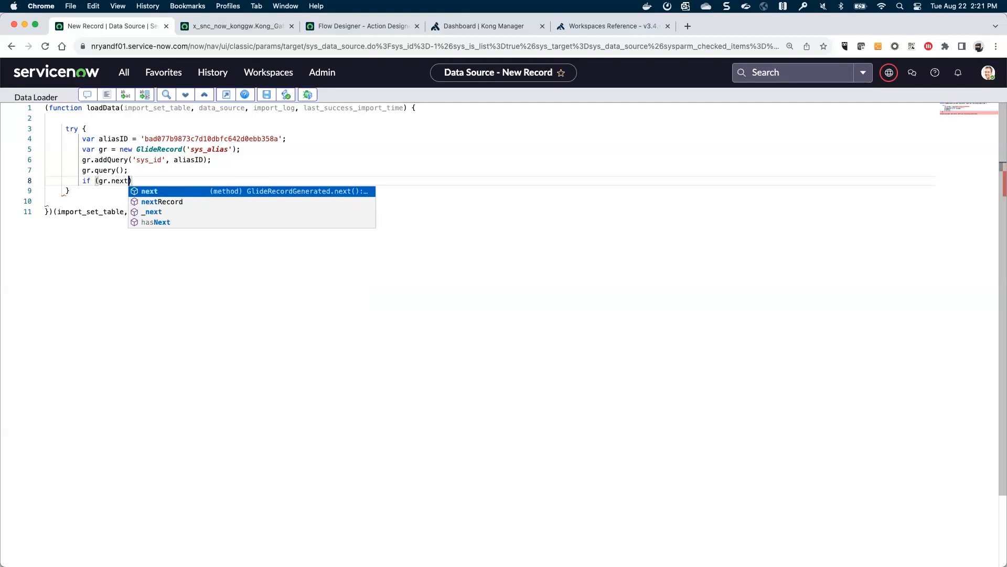
text())
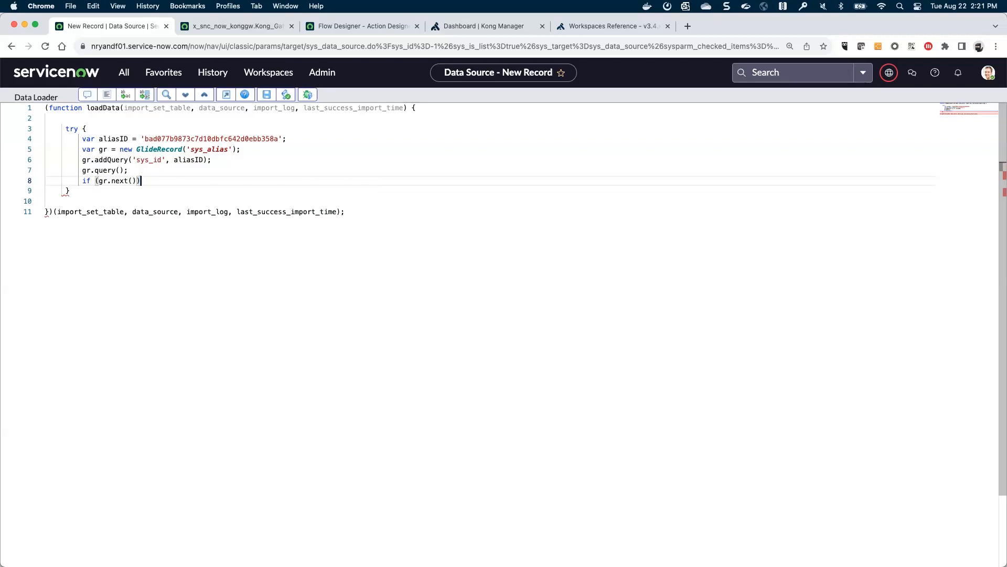
text({)
key(Return)
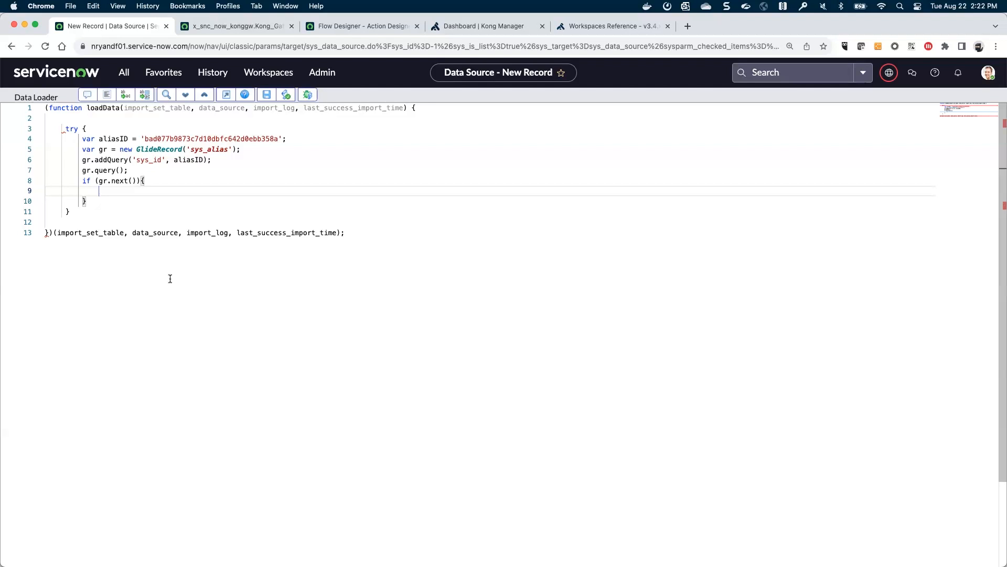
text(connect)
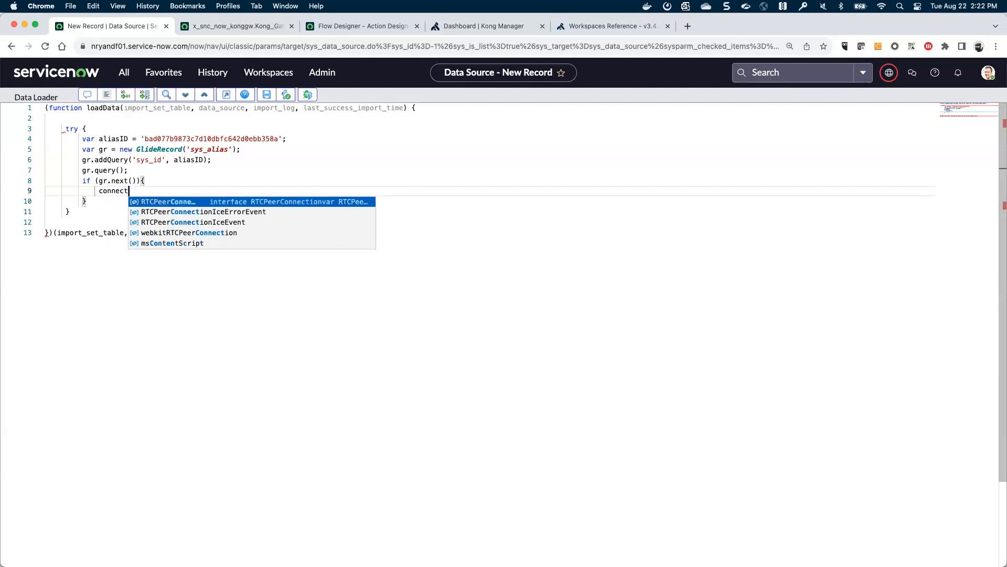
key(BackSpace)
key(BackSpace)
key(BackSpace)
key(BackSpace)
key(BackSpace)
key(BackSpace)
key(BackSpace)
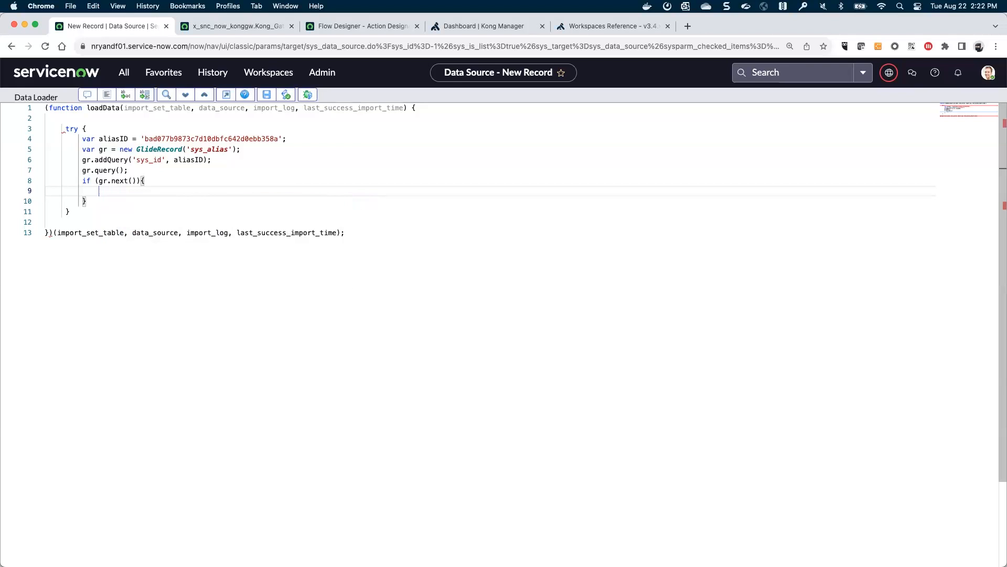
Declare inputs as an empty object inside the if block and begin a line referencing inputs['connection_alias'].
text(var inputs = )
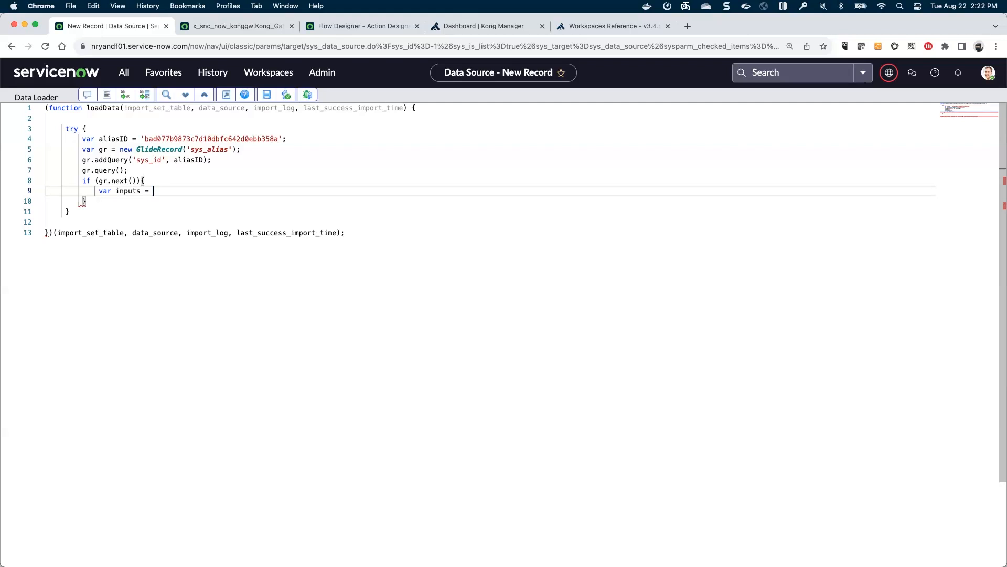
text({};)
key(Return)
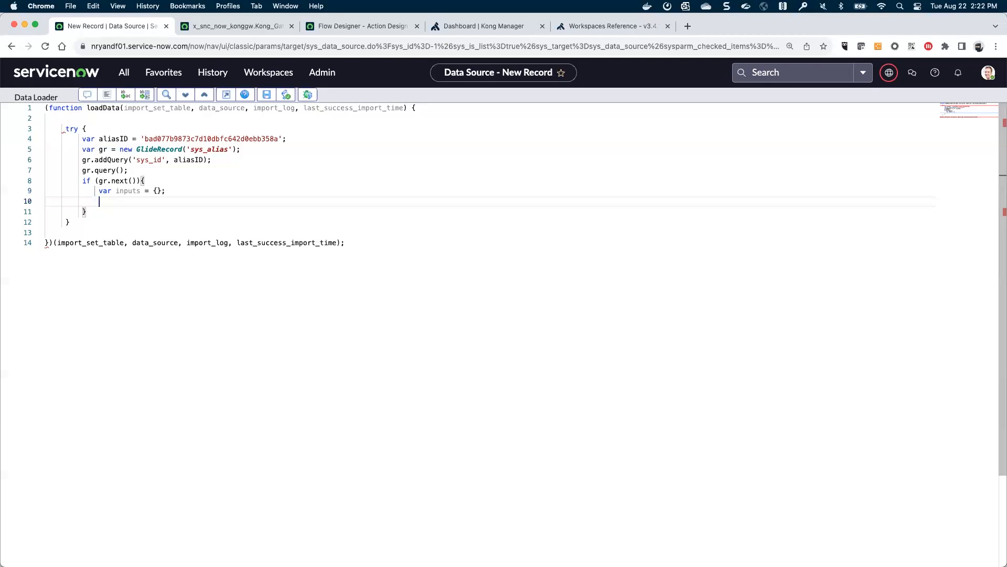
text(inputs)
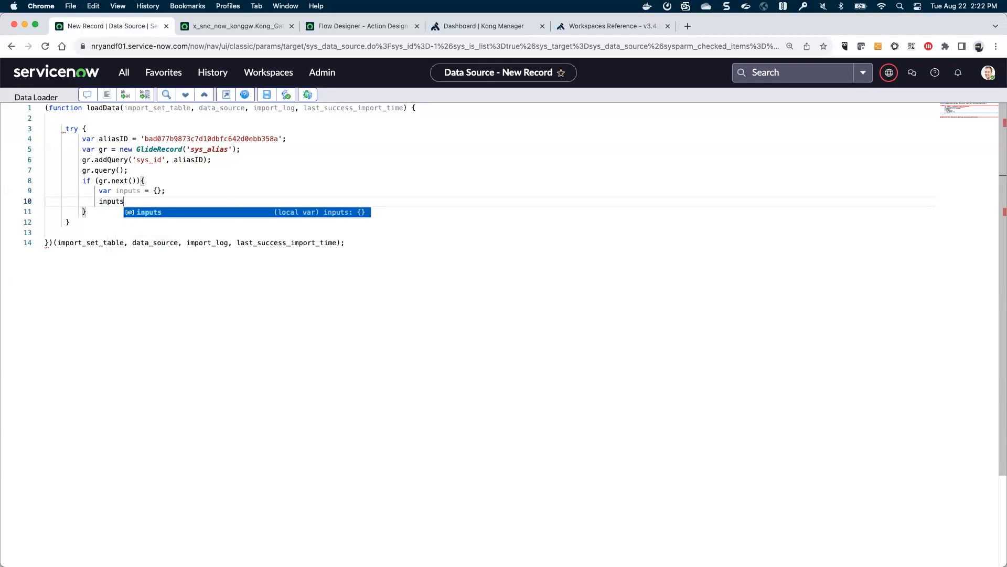
text(['co)
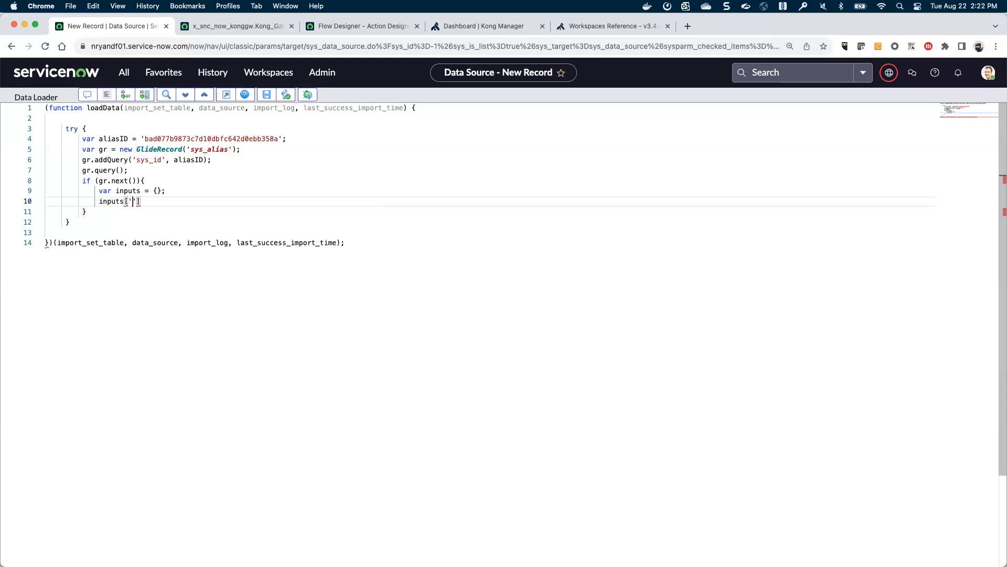
text(nnection_alias)
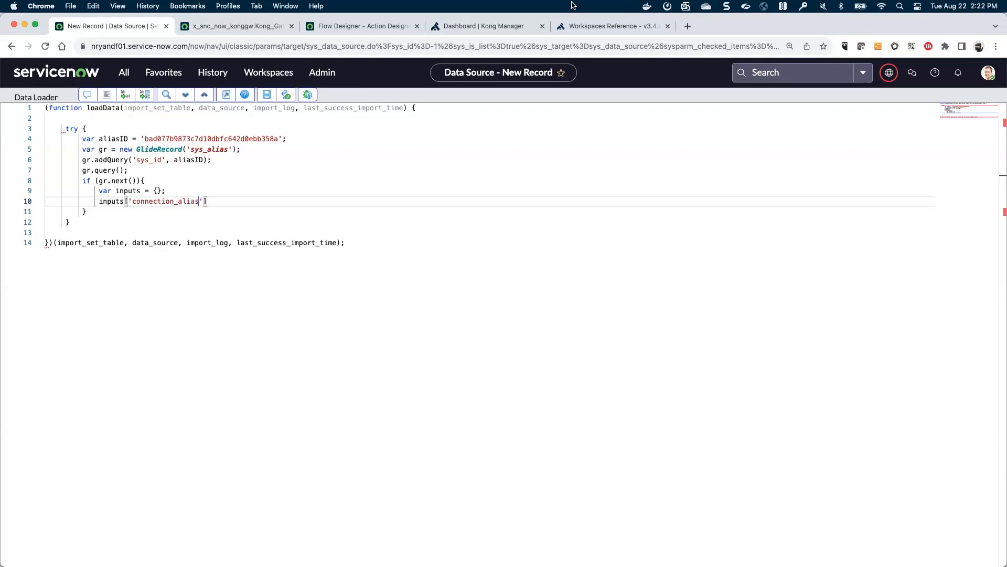
Check the input name of the Get Kong Gateway action in Flow Designer, and return to the data source script.
click(333, 24)
click(100, 112)
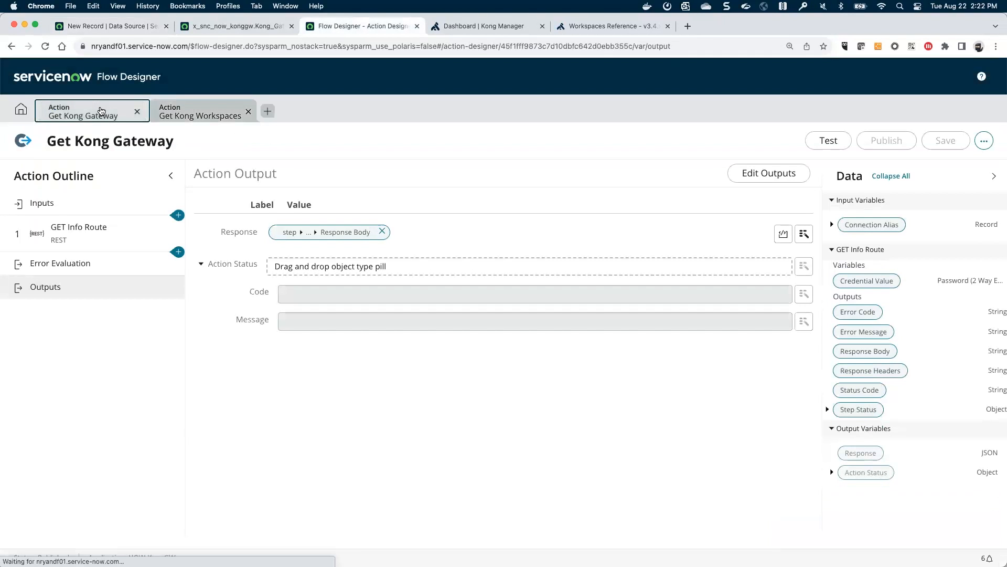
click(77, 208)
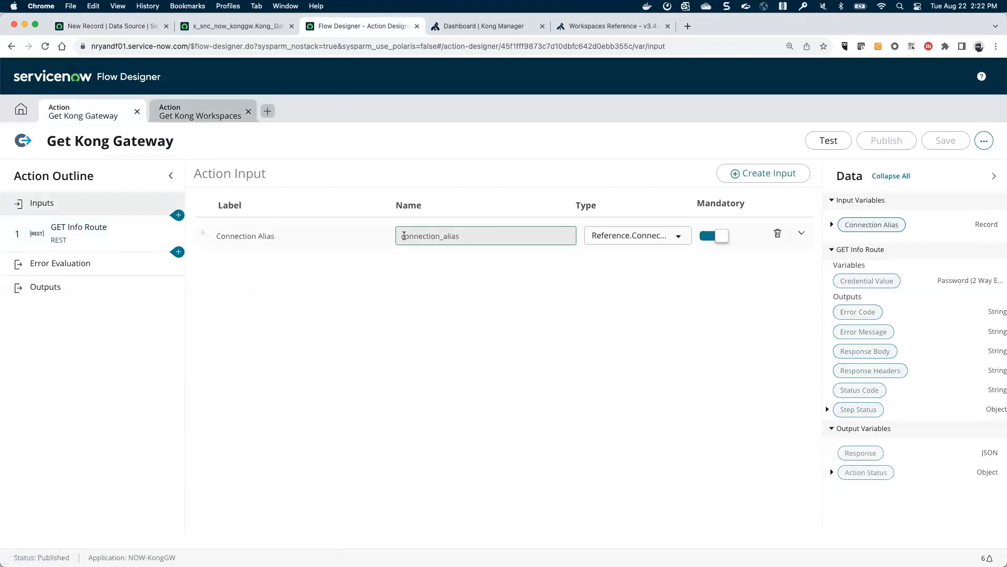
double_click(463, 237)
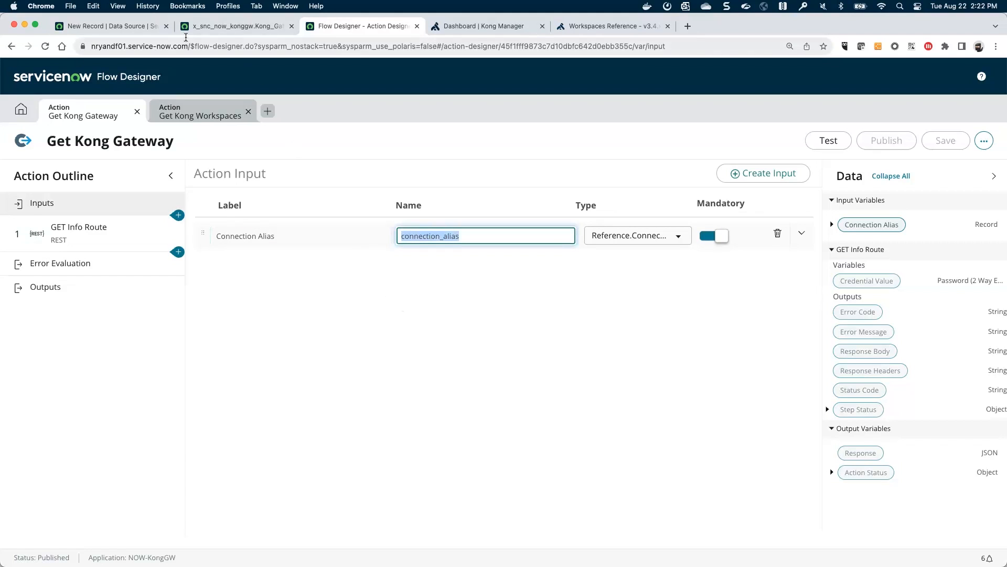
click(130, 27)
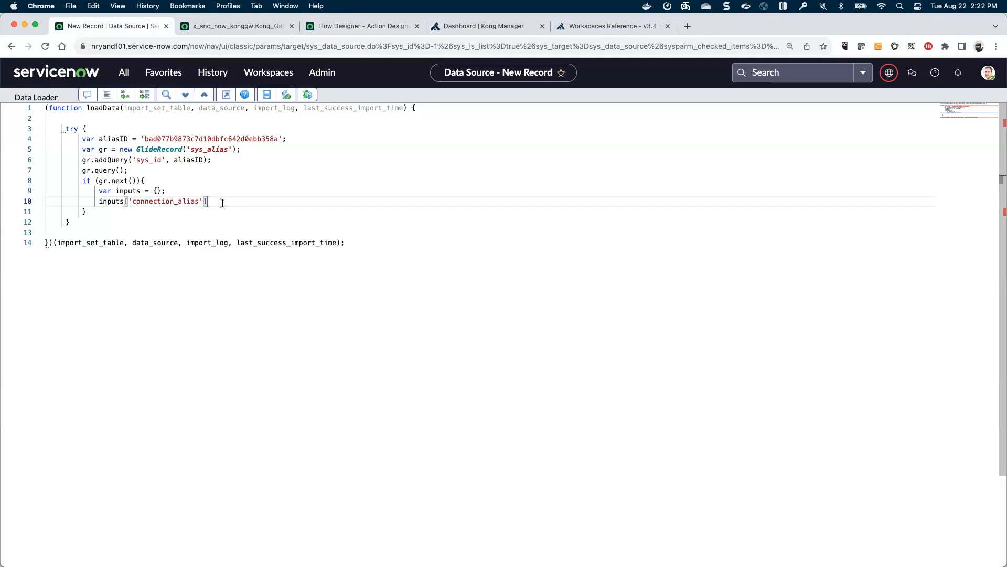
Assign gr to inputs['connection_alias'] and begin declaring the variable result on the following line.
text(= gr)
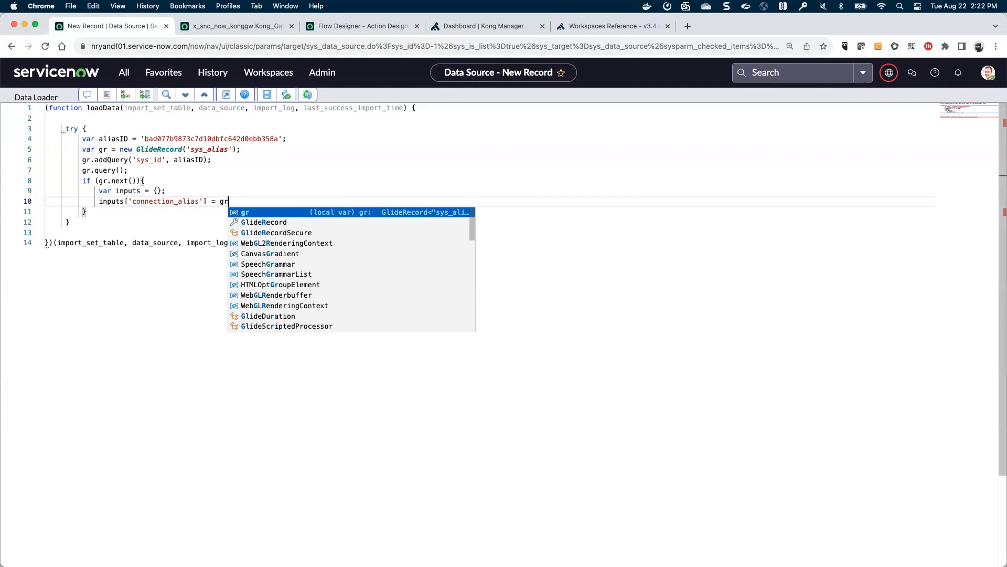
text(;)
key(Return)
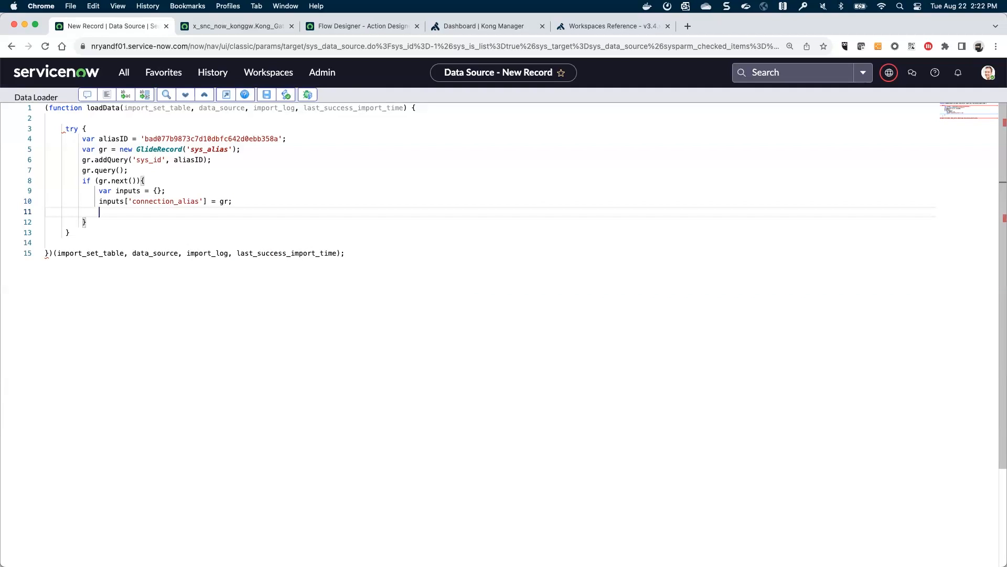
text(v)
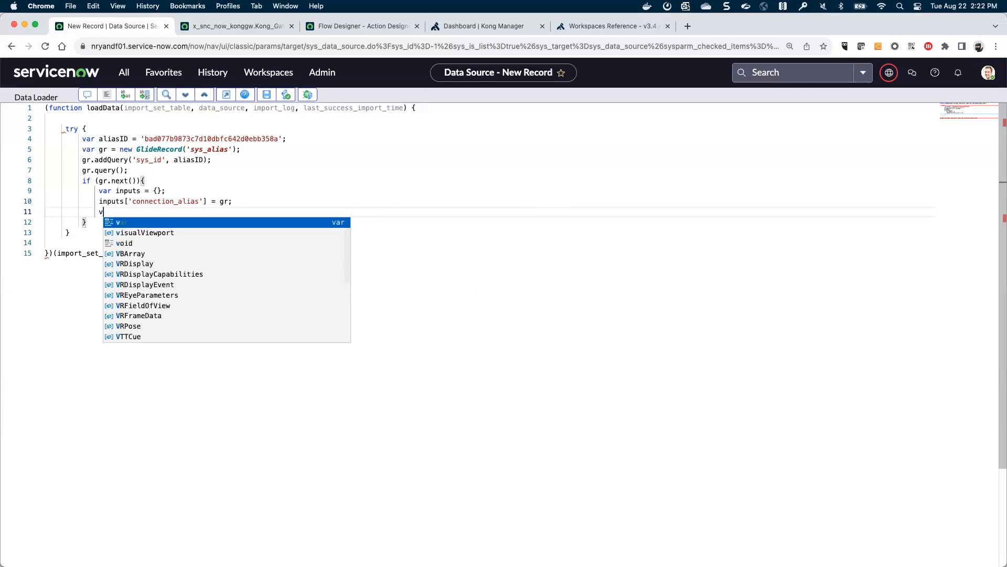
text(ar result)
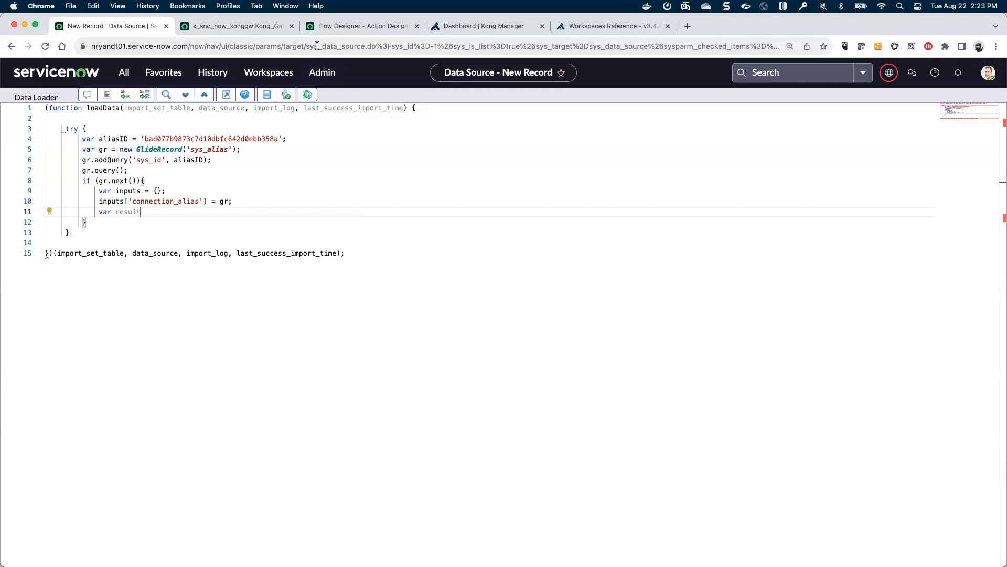
Generate the code snippet for the Get Kong Gateway action in Flow Designer and copy its synchronous result and outputs lines.
click(340, 26)
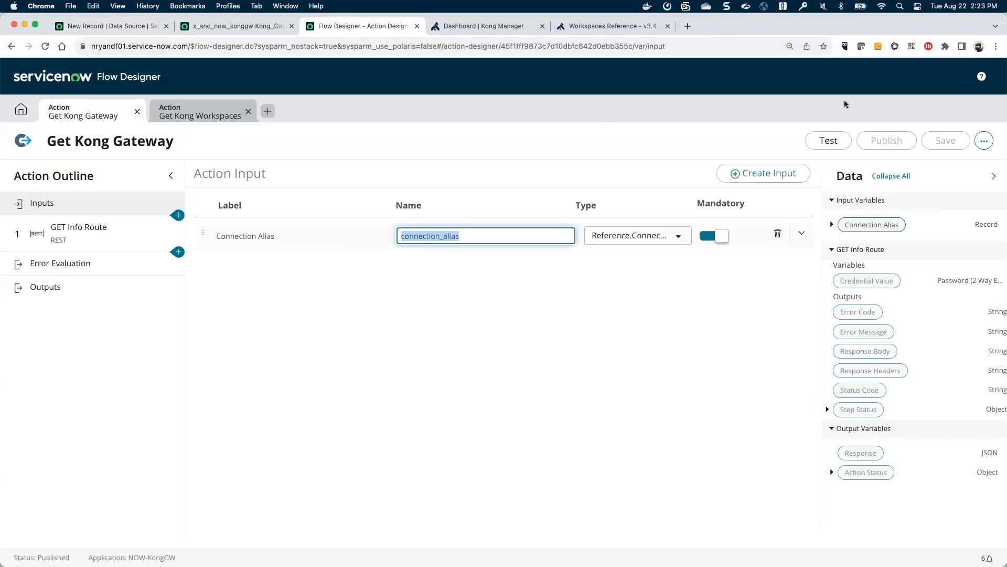
click(982, 143)
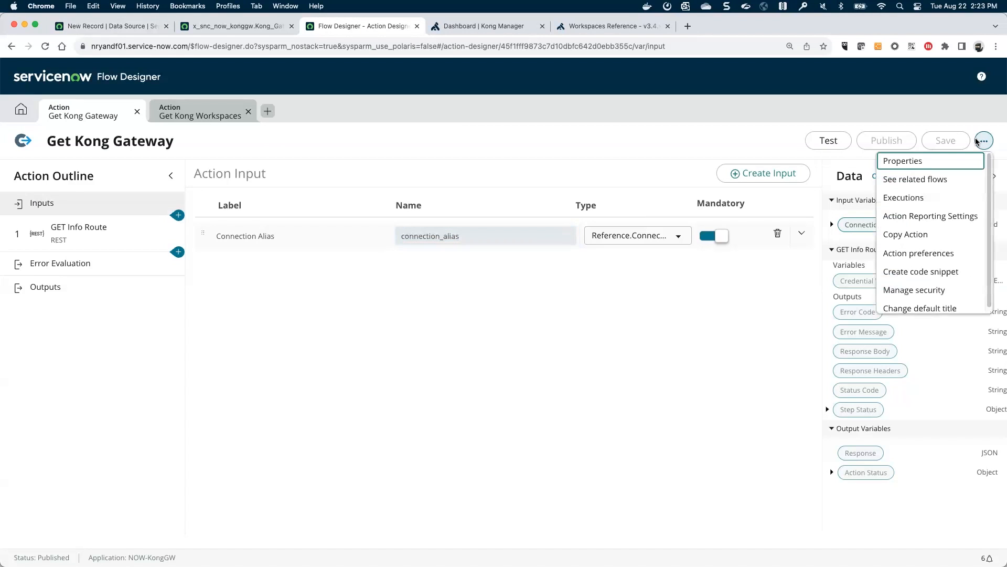
click(899, 273)
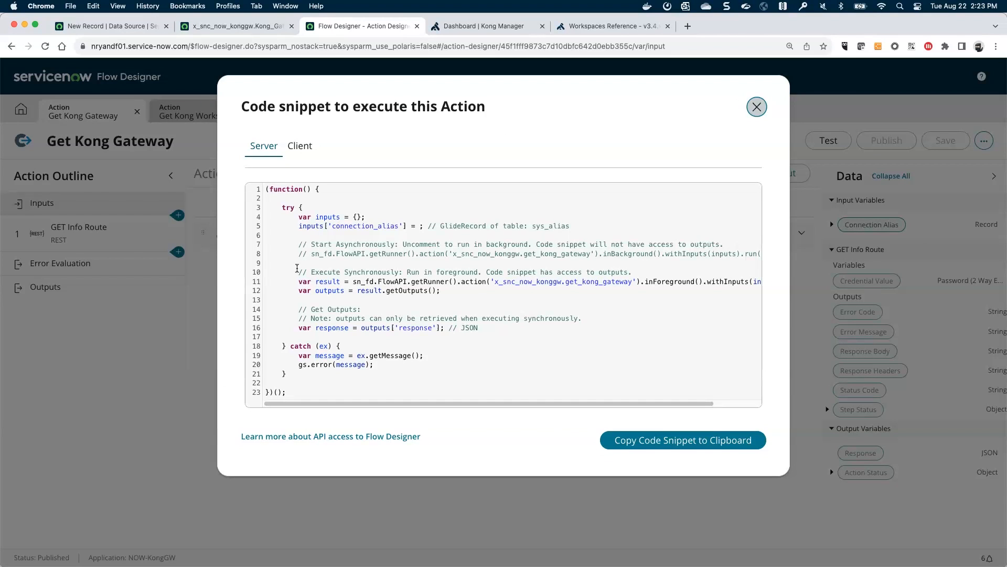
drag(299, 226, 422, 225)
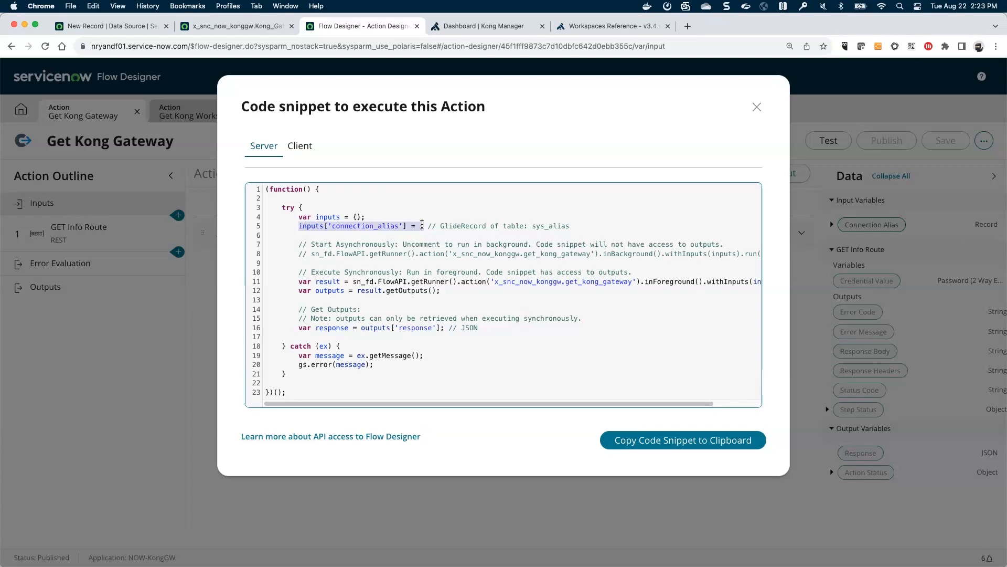
drag(422, 228, 508, 285)
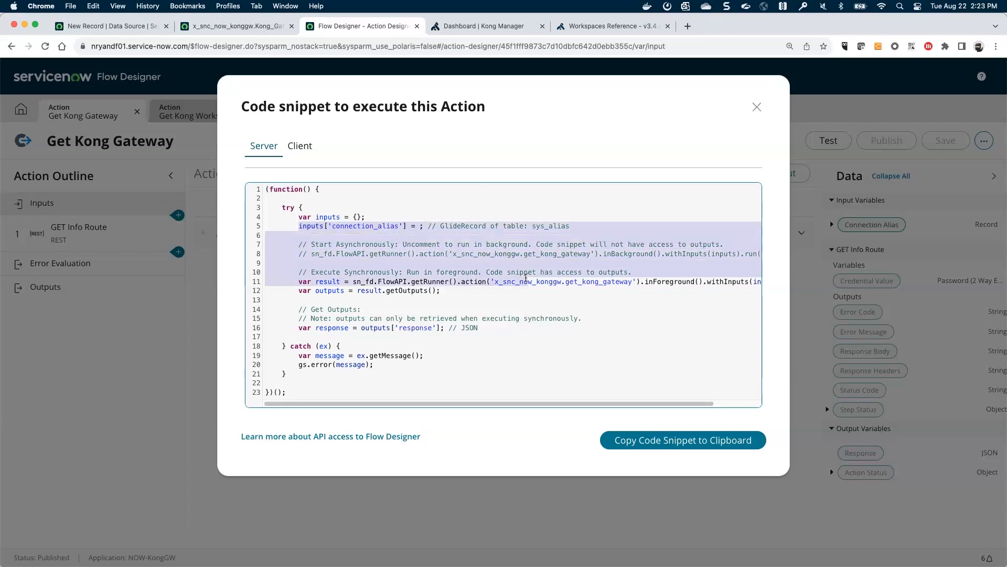
click(496, 284)
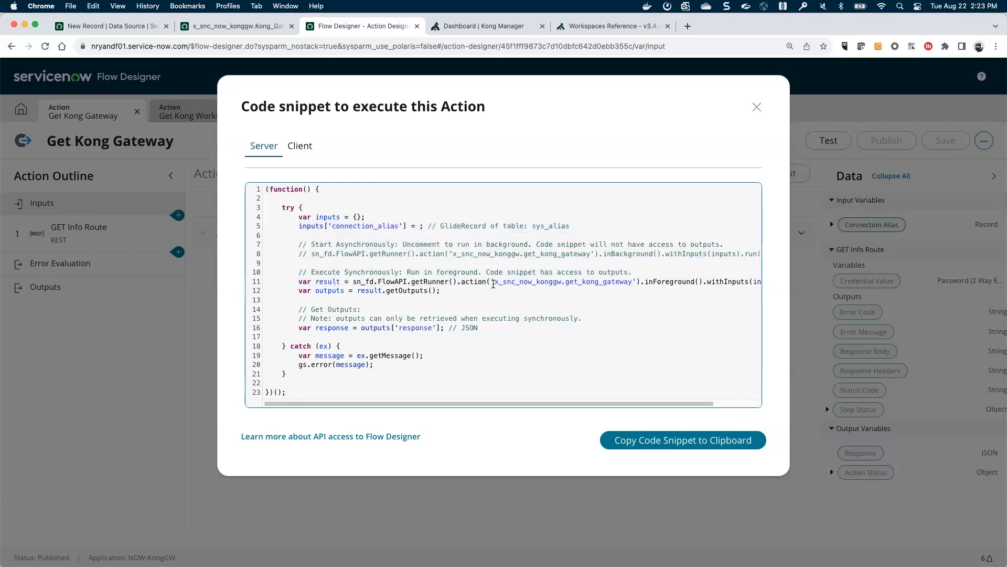
double_click(303, 282)
drag(442, 290, 264, 278)
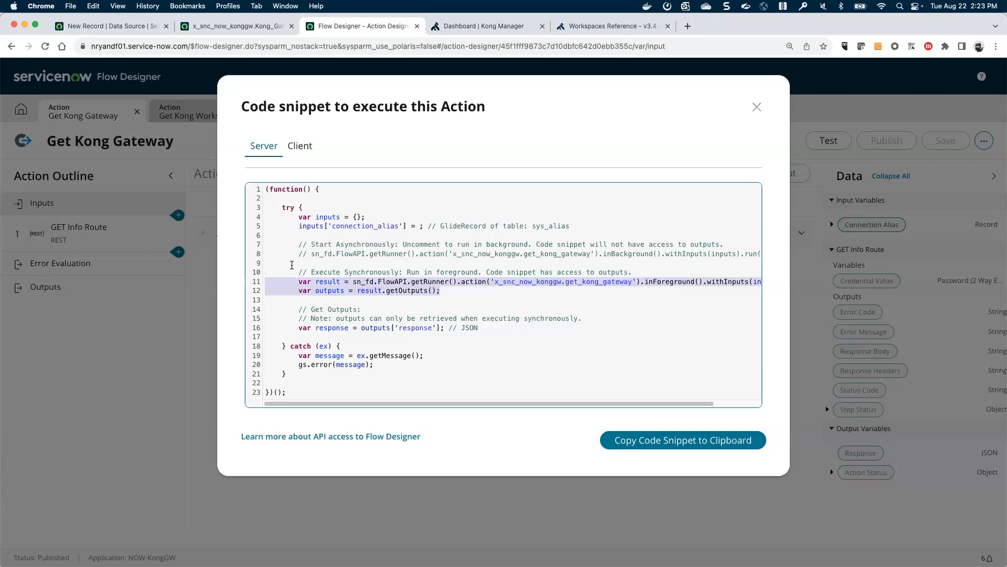
Replace the unfinished result declaration in the data source script with the copied get_kong_gateway run and getOutputs() lines, and format the code.
click(115, 28)
key(BackSpace)
key(BackSpace)
key(BackSpace)
key(BackSpace)
key(BackSpace)
key(BackSpace)
key(BackSpace)
key(BackSpace)
key(BackSpace)
key(BackSpace)
key(BackSpace)
key(BackSpace)
text(var result = sn_fd.FlowAPI.getRunner().action('x_snc_now_konggw.get_kong_gateway').inForeground().withInputs(inputs).run(); var outputs = result.getOutputs();)
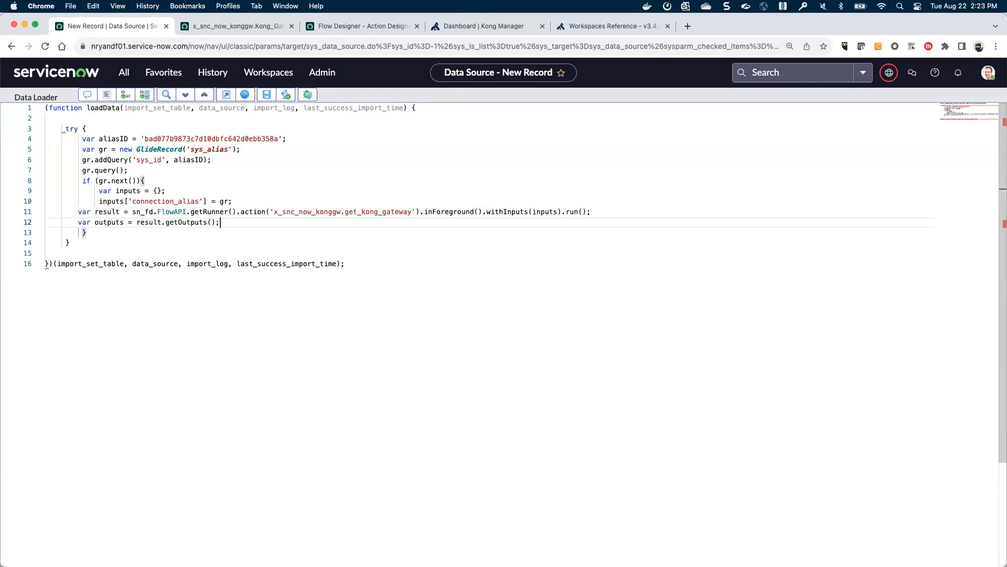
click(107, 95)
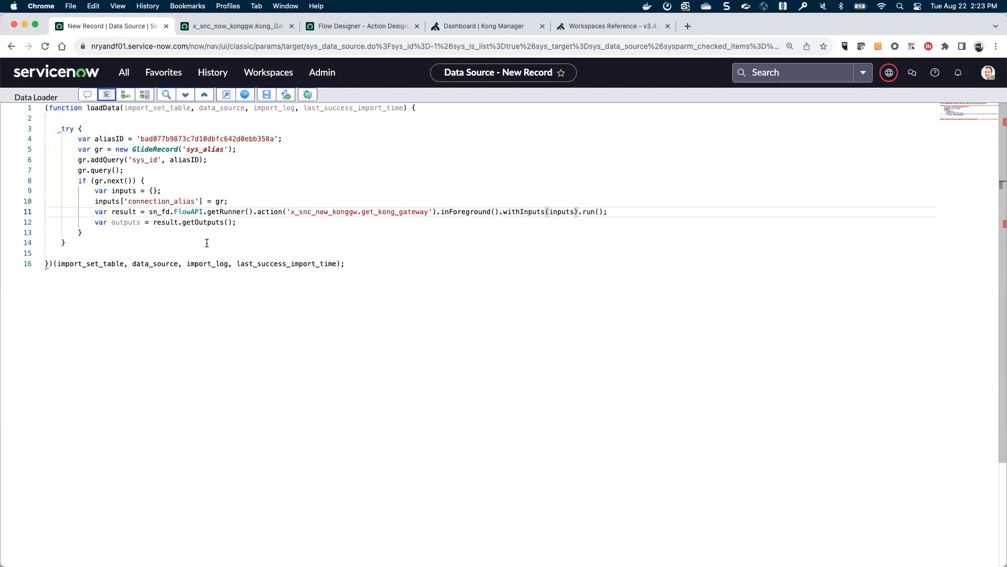
click(242, 222)
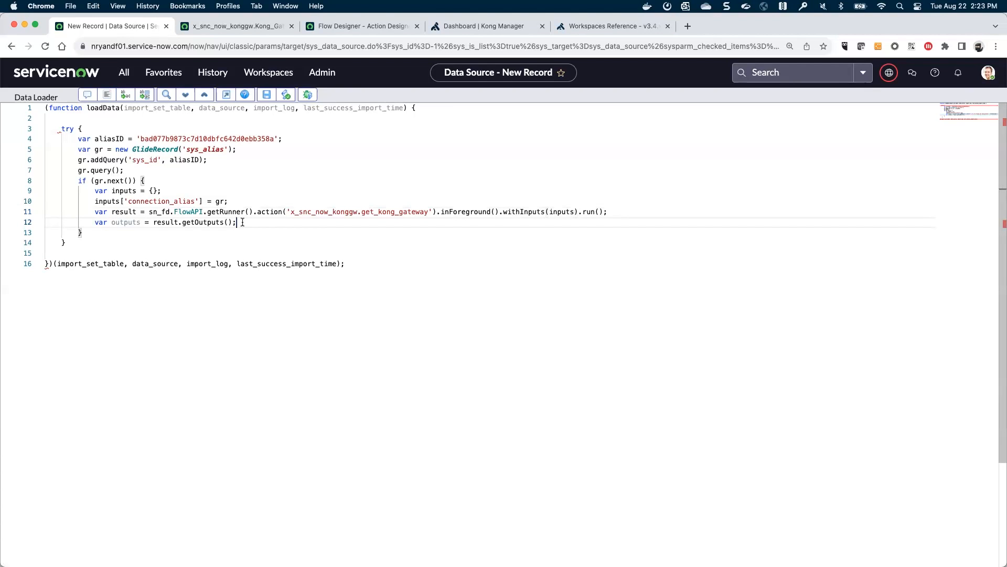
drag(432, 211, 361, 213)
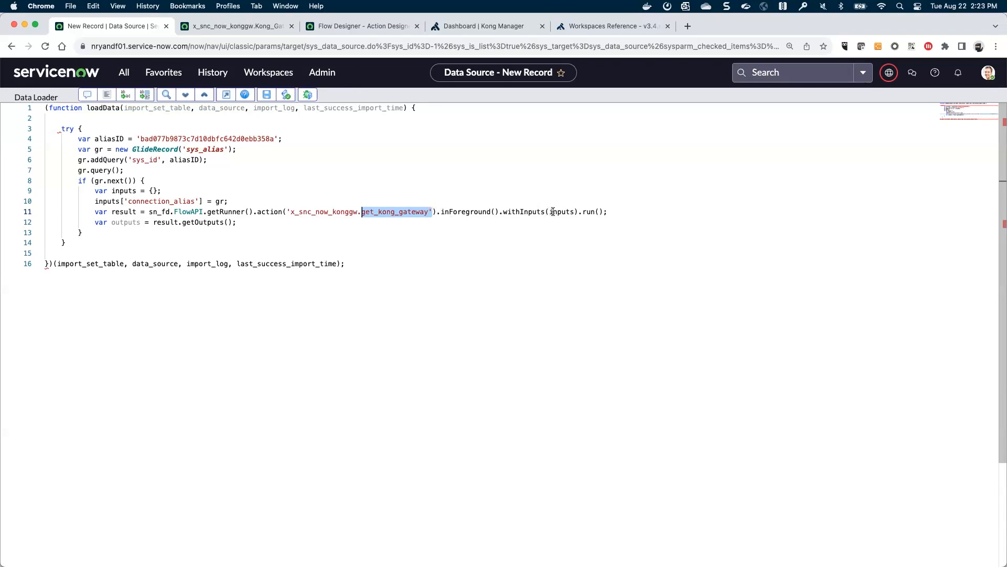
click(574, 211)
drag(574, 211, 549, 212)
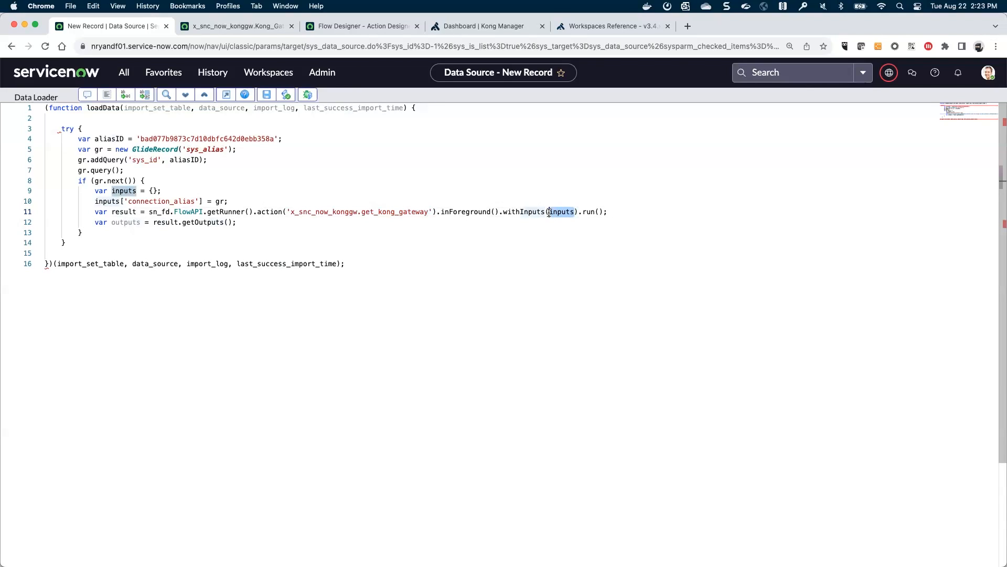
Below the outputs declaration, leave a blank line and assign an empty object to importRecord.
click(267, 229)
click(262, 223)
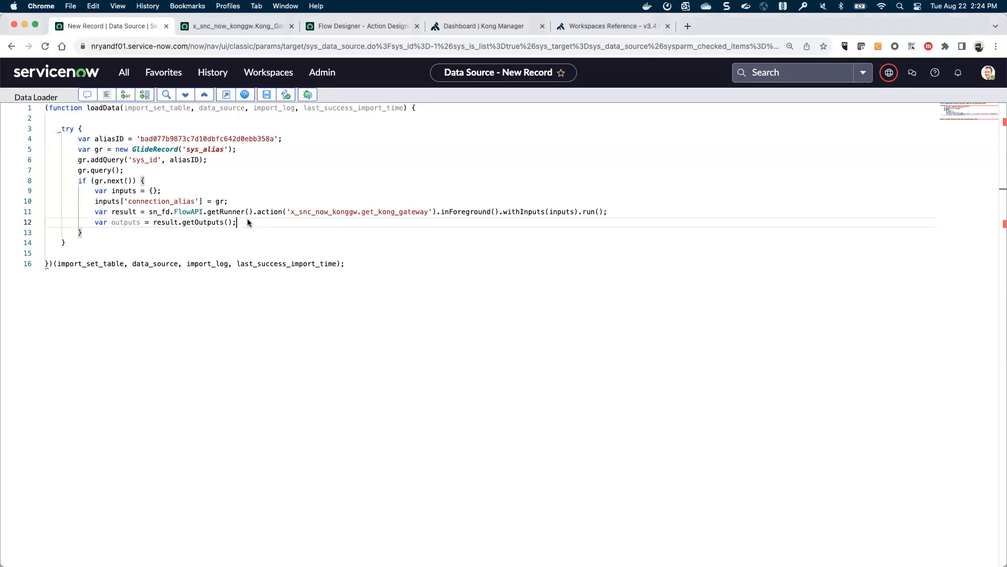
key(Return)
key(Return)
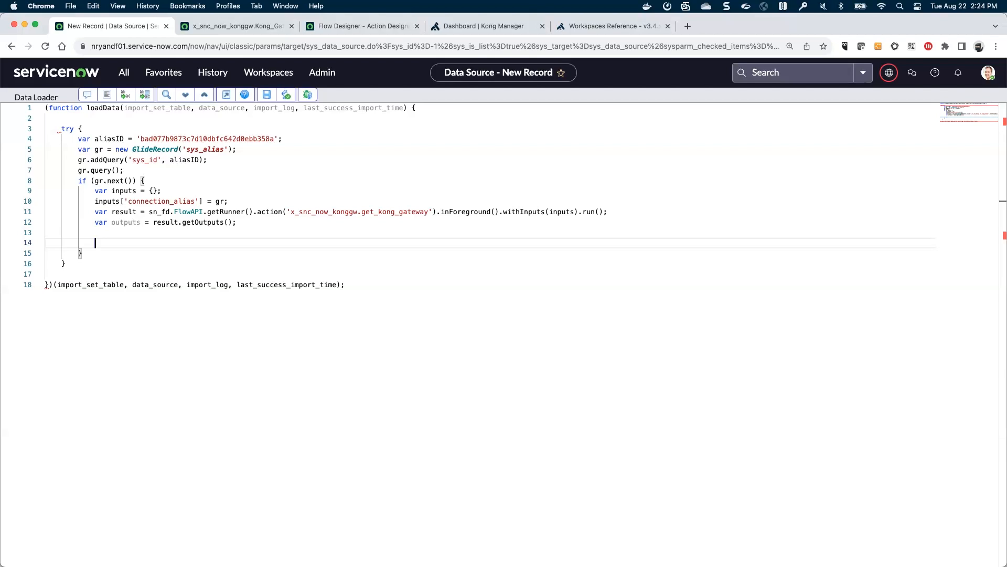
text(importRecord.)
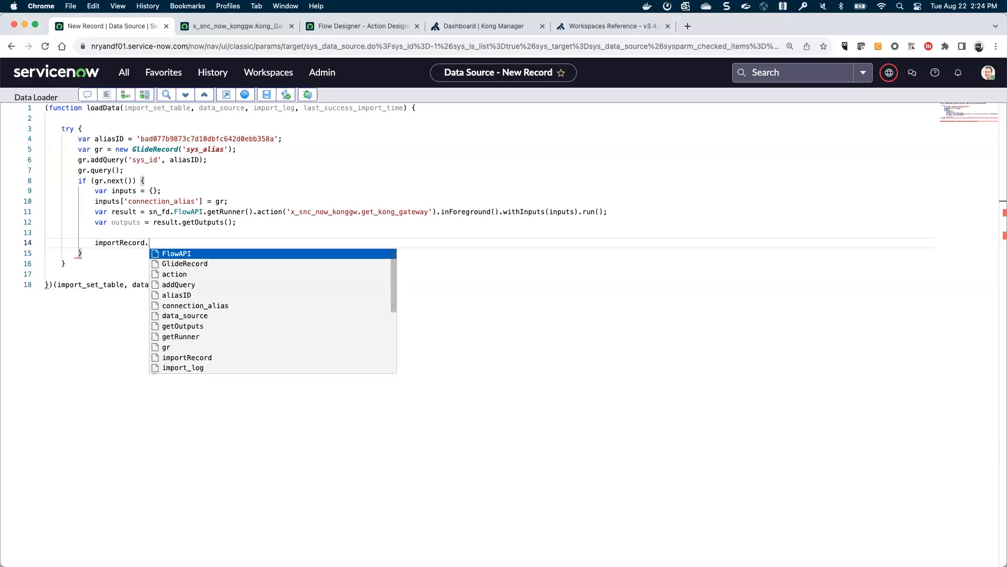
scroll(215, 326, down, 3)
scroll(211, 326, down, 2)
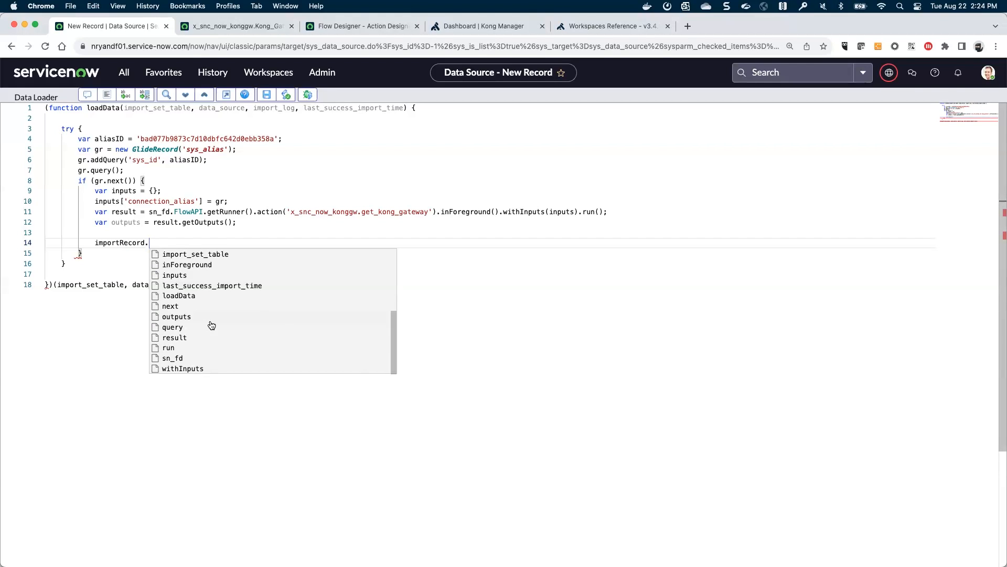
scroll(211, 326, up, 2)
scroll(212, 326, up, 2)
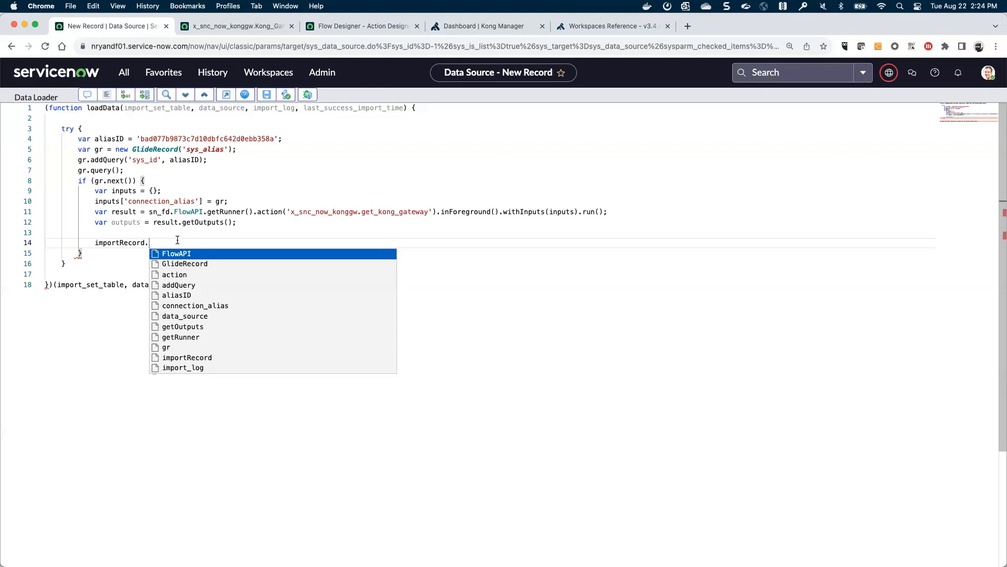
key(BackSpace)
text(= )
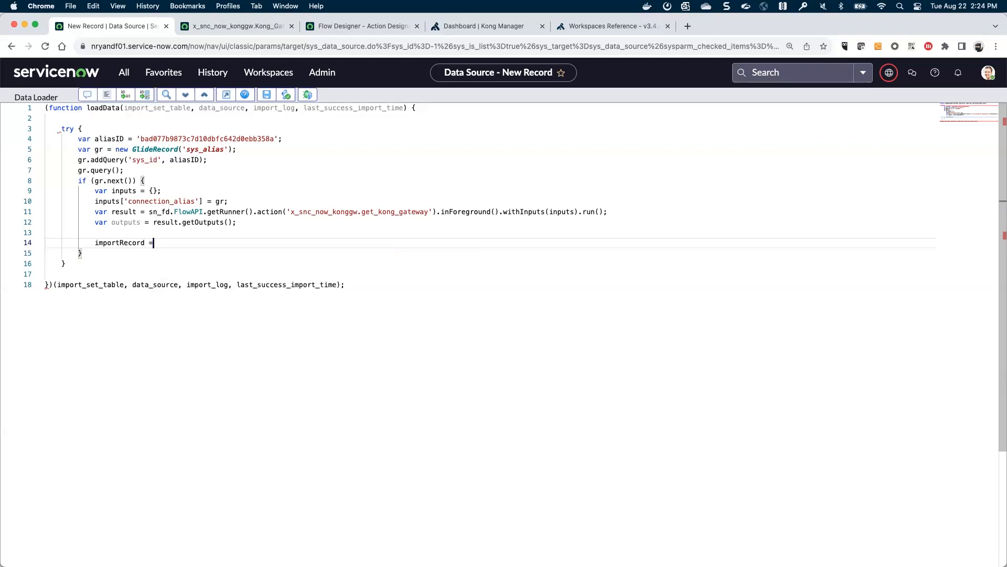
text({};)
Turn the importRecord assignment into a variable declaration with var.
key(Left)
key(Left)
key(Left)
key(Left)
key(Left)
key(Left)
key(Left)
key(Left)
key(Left)
key(Left)
text(var)
key(super+Right)
After a blank line below the importRecord declaration, begin the assignment importRecord.hostname =.
key(Return)
key(Return)
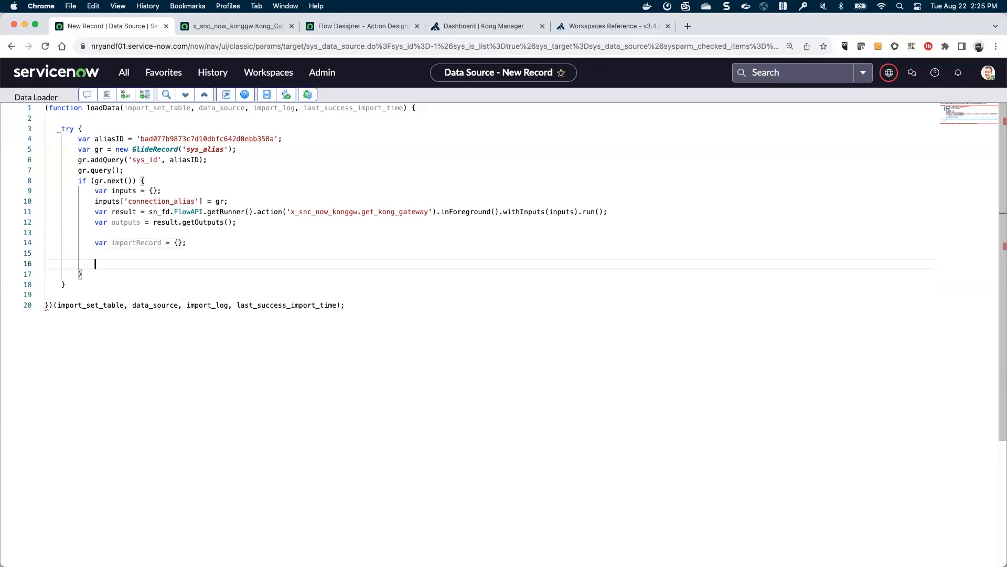
text(import)
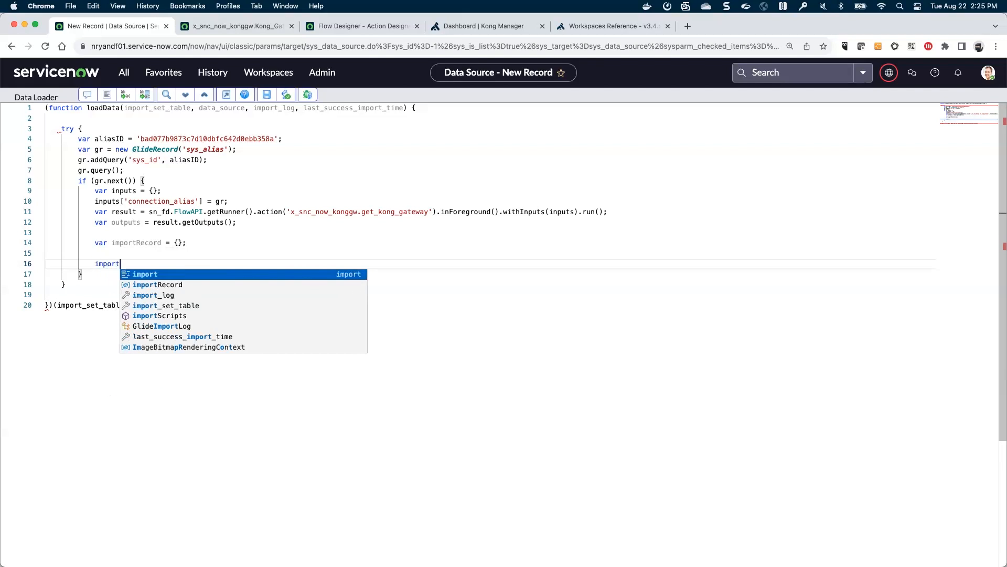
text(Record)
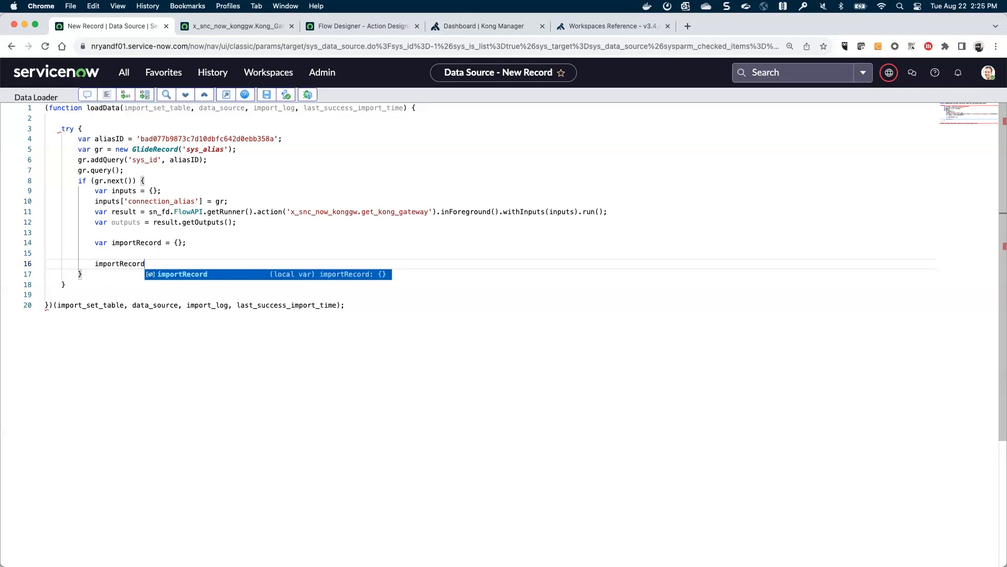
text(.)
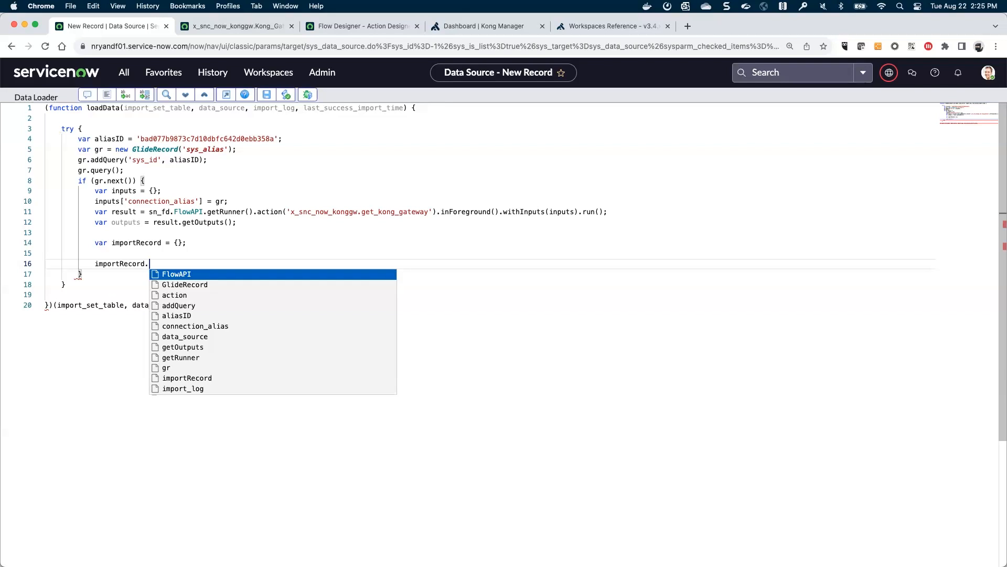
text(hostname)
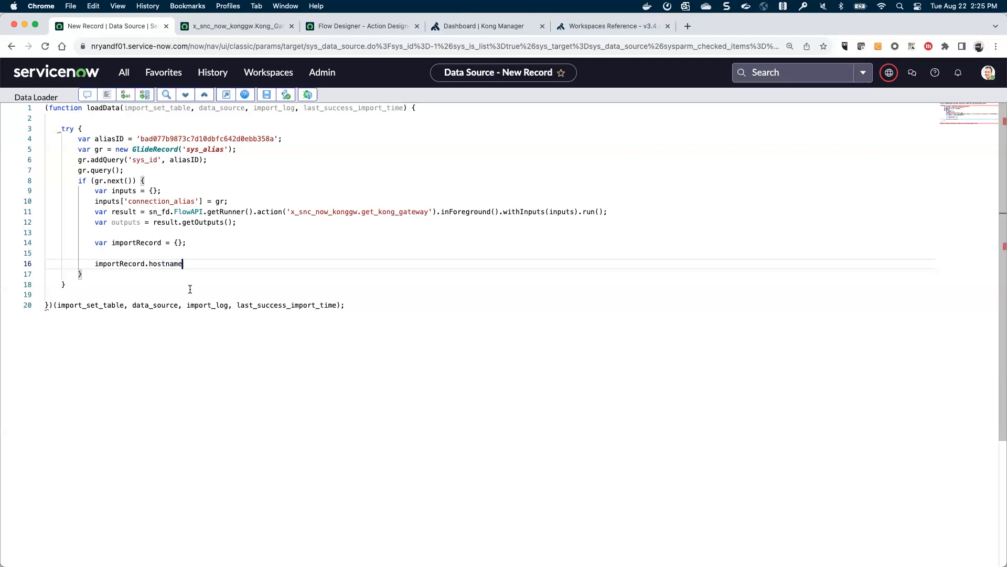
text(=)
Above the importRecord declaration, declare obj as new global.JSON().decode(outputs['response']);.
click(121, 230)
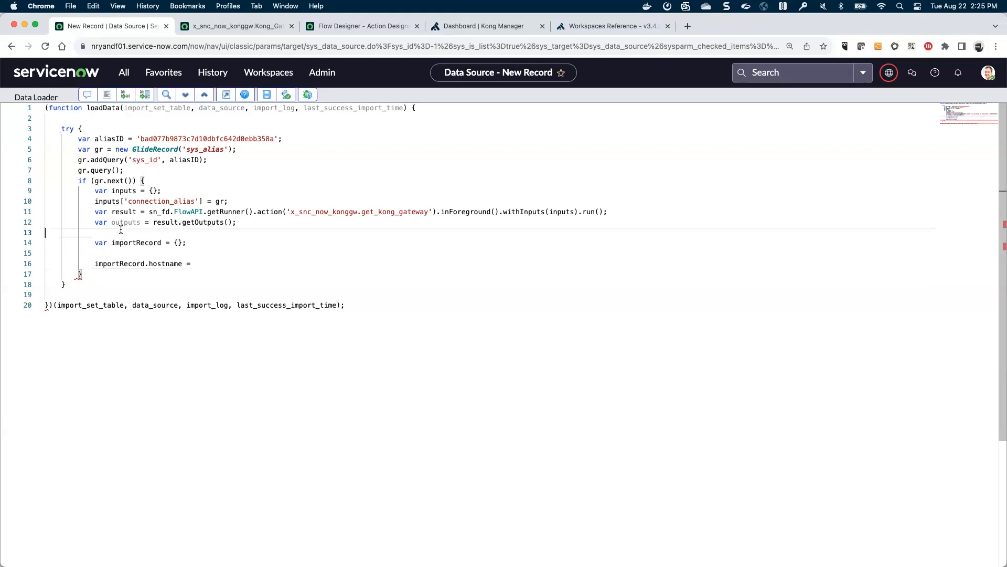
key(Return)
key(Tab)
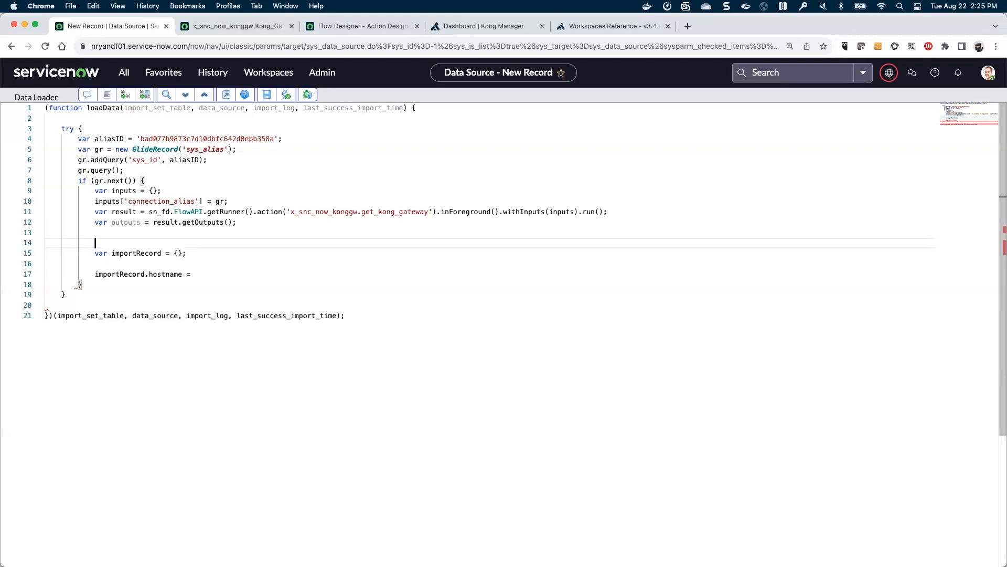
text(var obj)
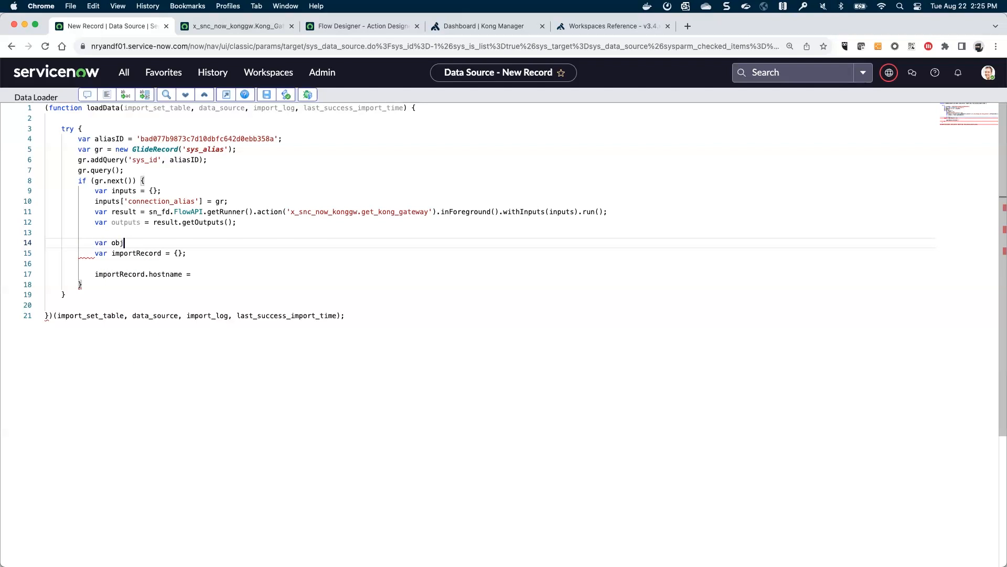
text( = n)
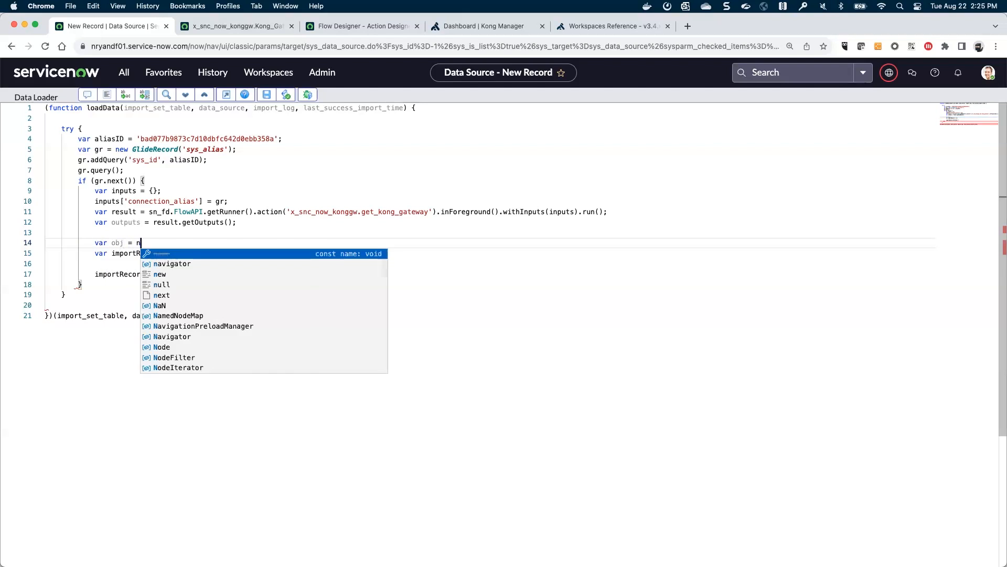
text(ew glob)
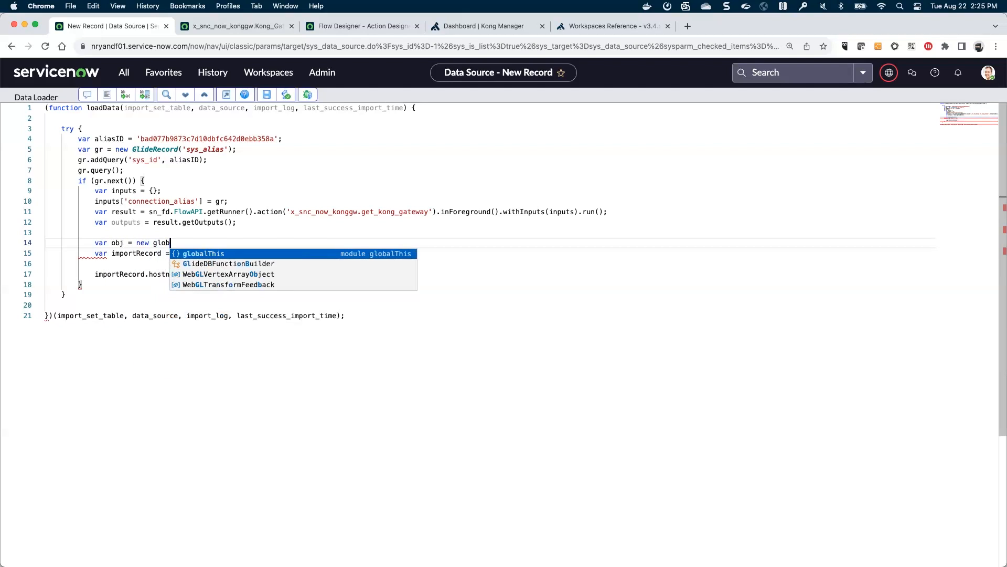
text(al.JSON())
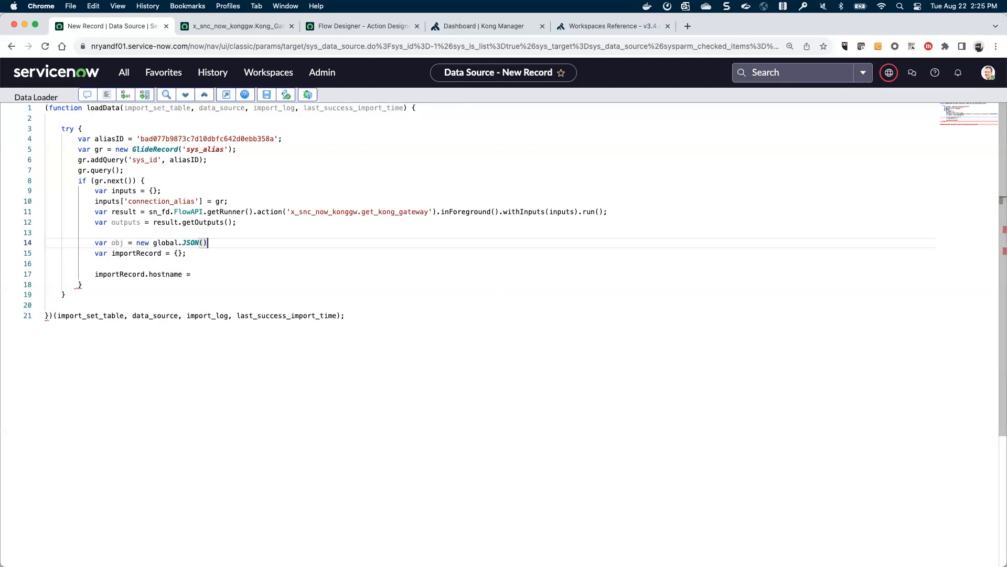
text(.dec)
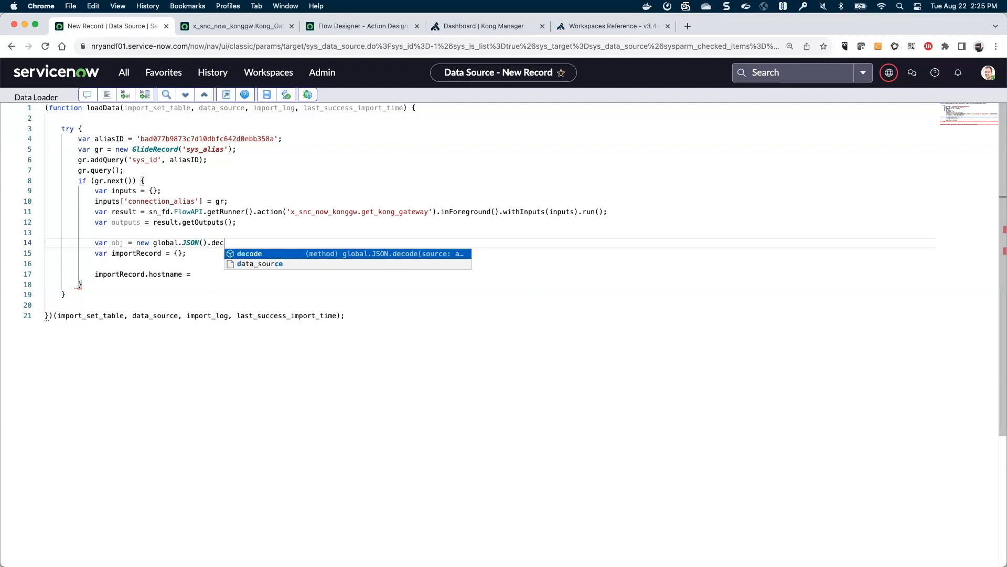
text(ode()
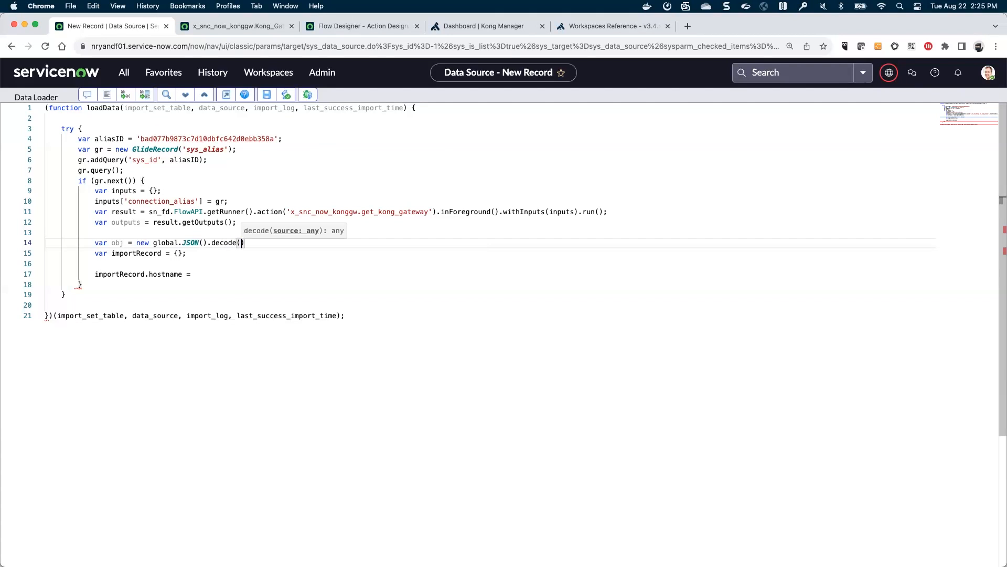
text(outputs)
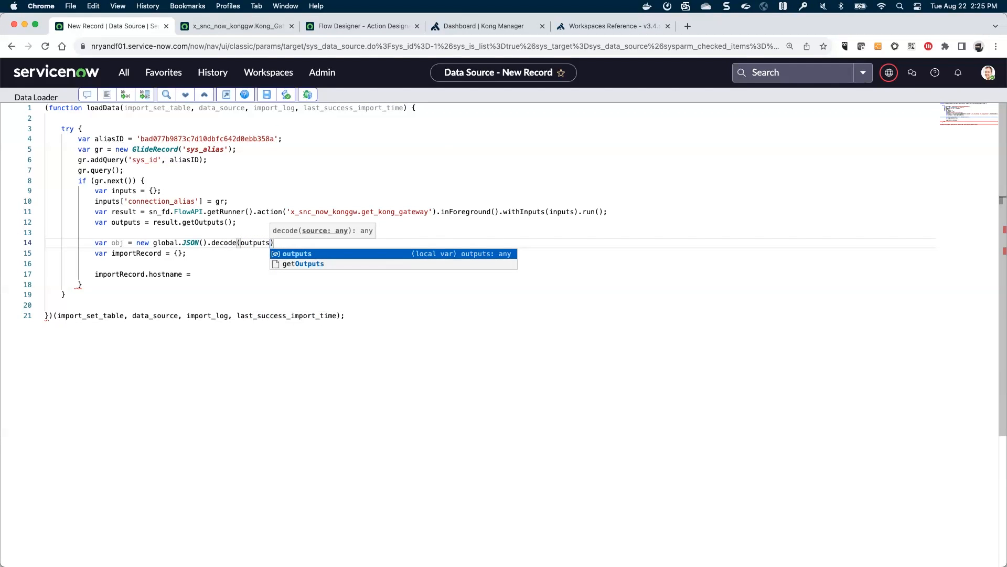
text(['response']);)
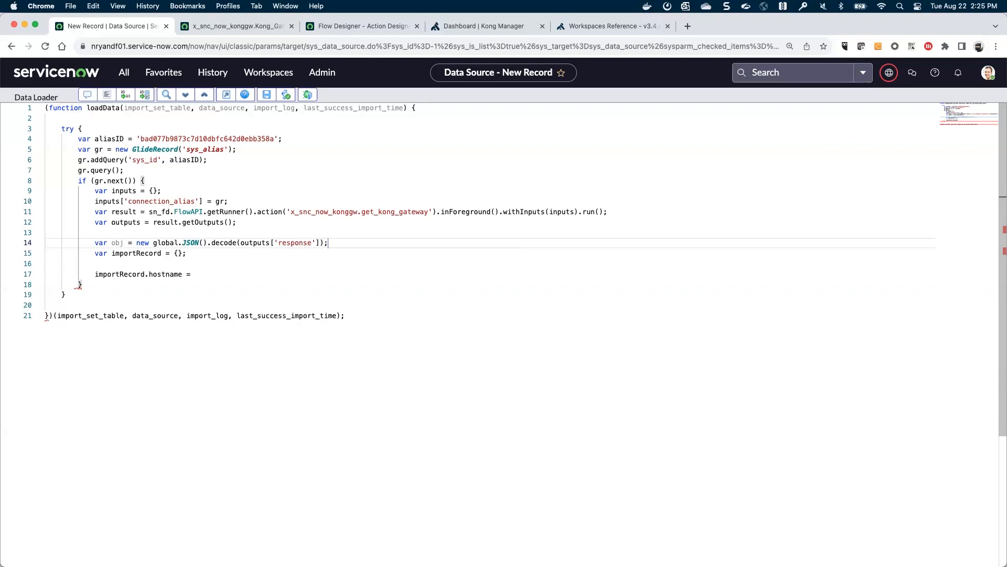
Check the variable name of the Response output in the Get Kong Gateway action in Flow Designer.
click(366, 25)
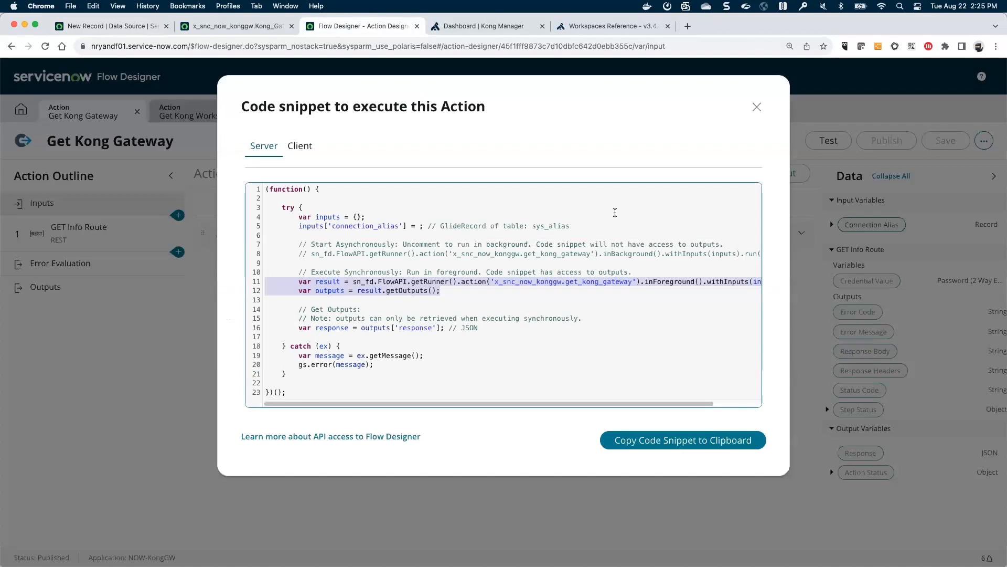
click(756, 109)
click(63, 288)
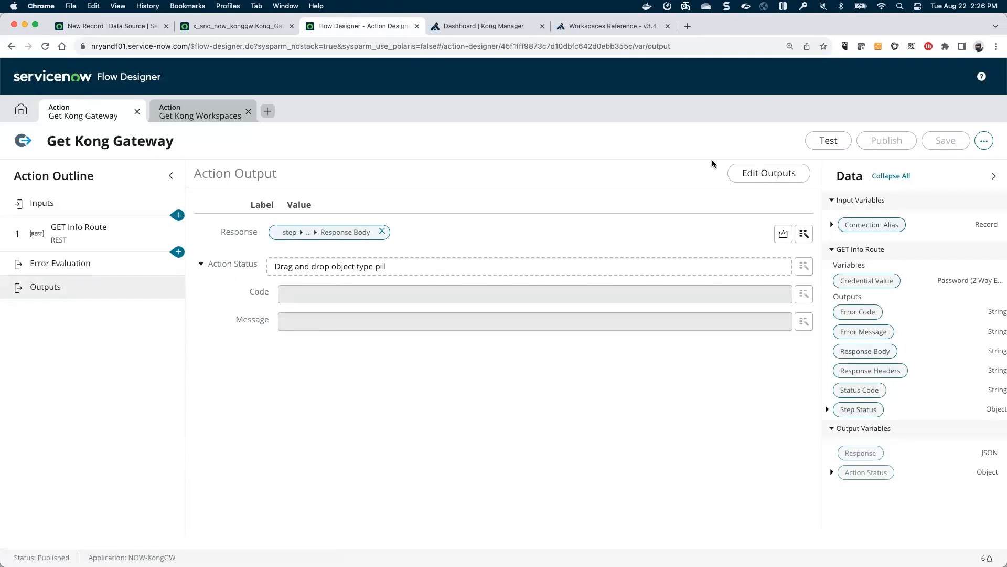
click(764, 172)
click(432, 237)
double_click(432, 238)
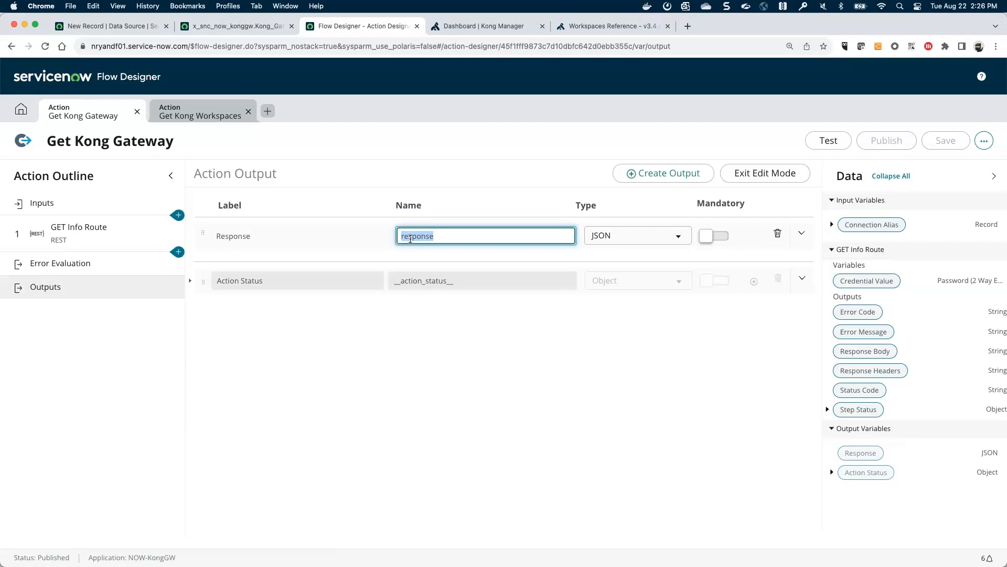
click(407, 182)
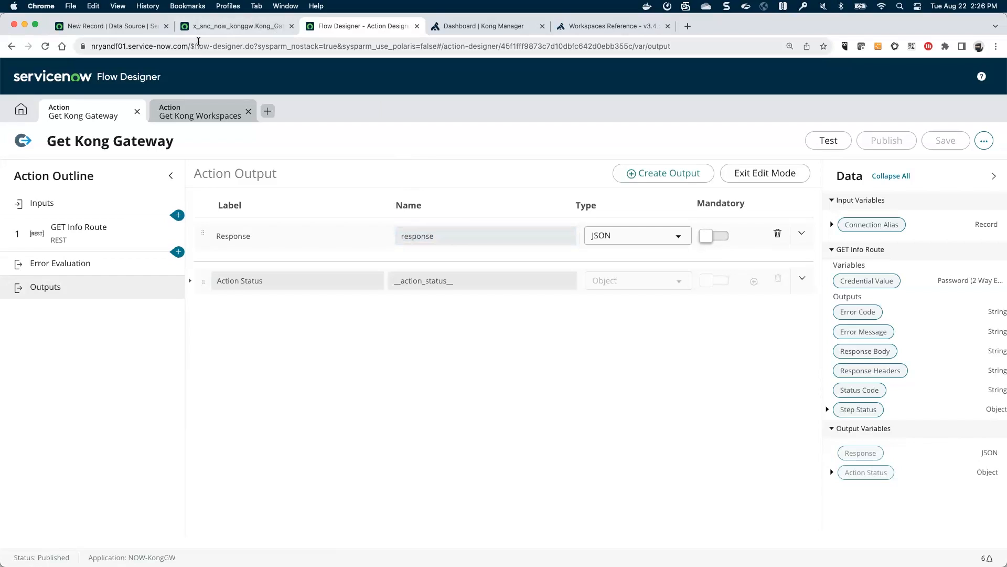
In the data loader script, add a blank line above the importRecord declaration and complete the hostname assignment with obj['hostname'];.
click(115, 26)
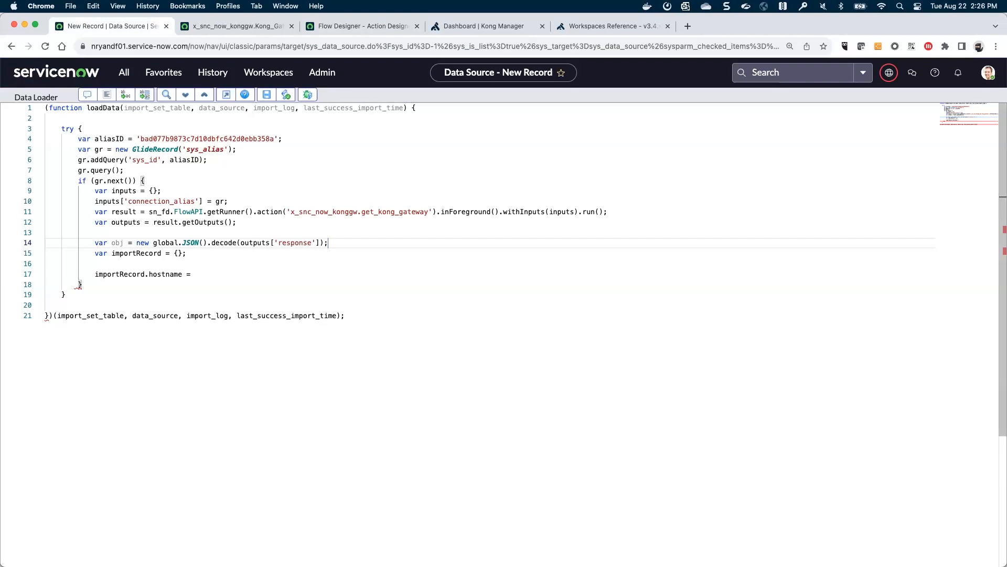
key(Return)
click(207, 284)
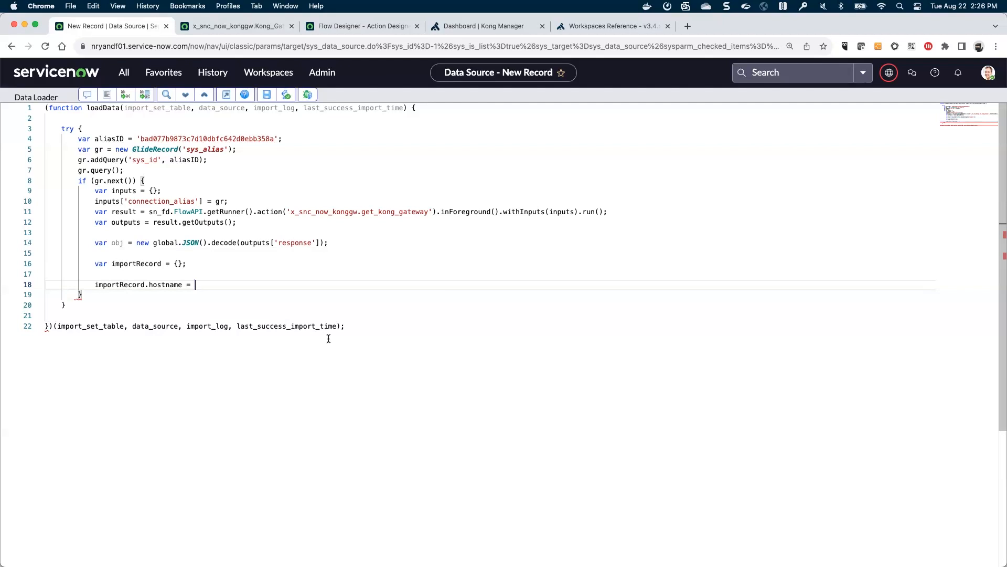
text(obj['hostname)
key(Right)
key(Right)
text(;)
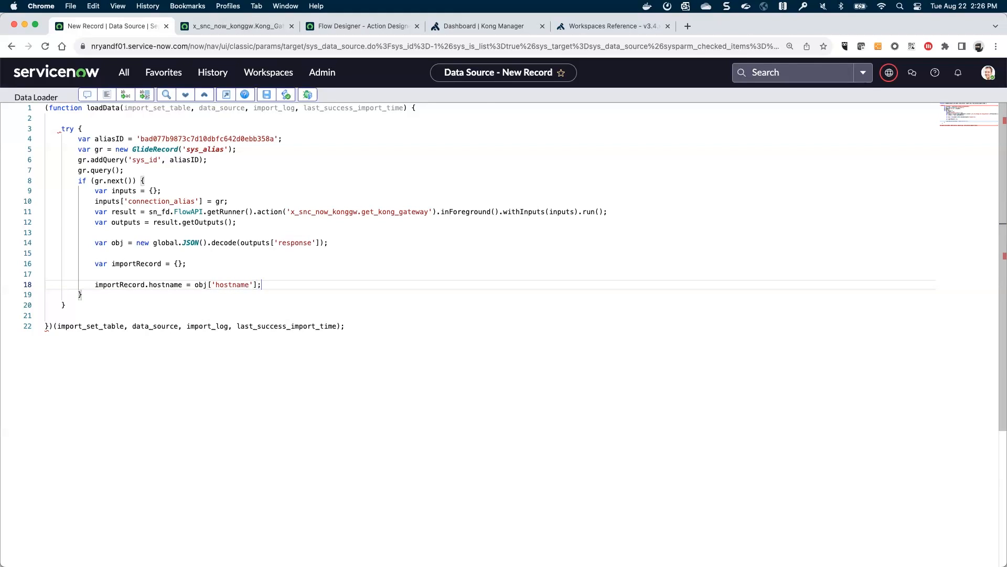
In the Kong Admin API docs, examine the Information Routes response for the hostname, node_id and version fields.
click(579, 27)
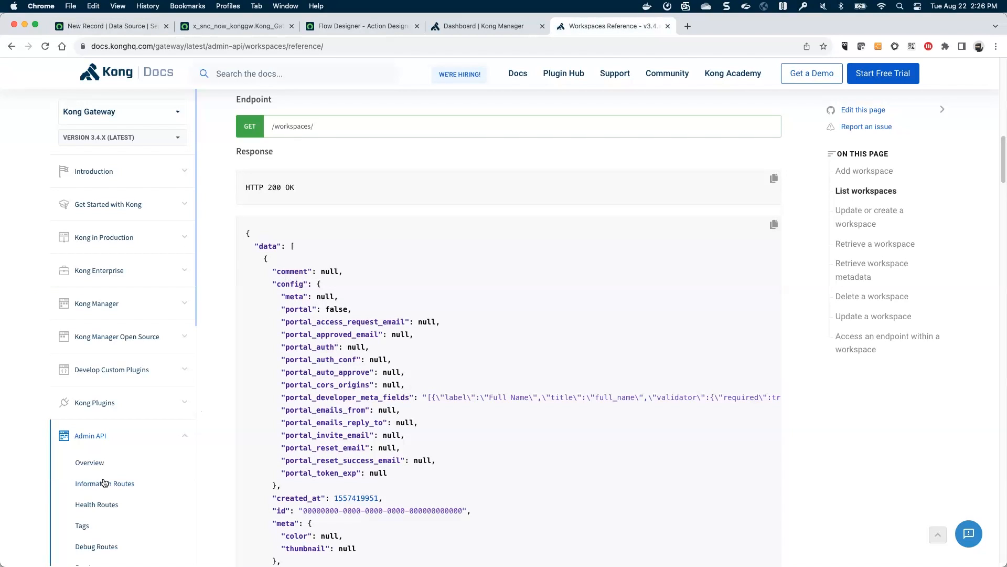
scroll(102, 481, down, 2)
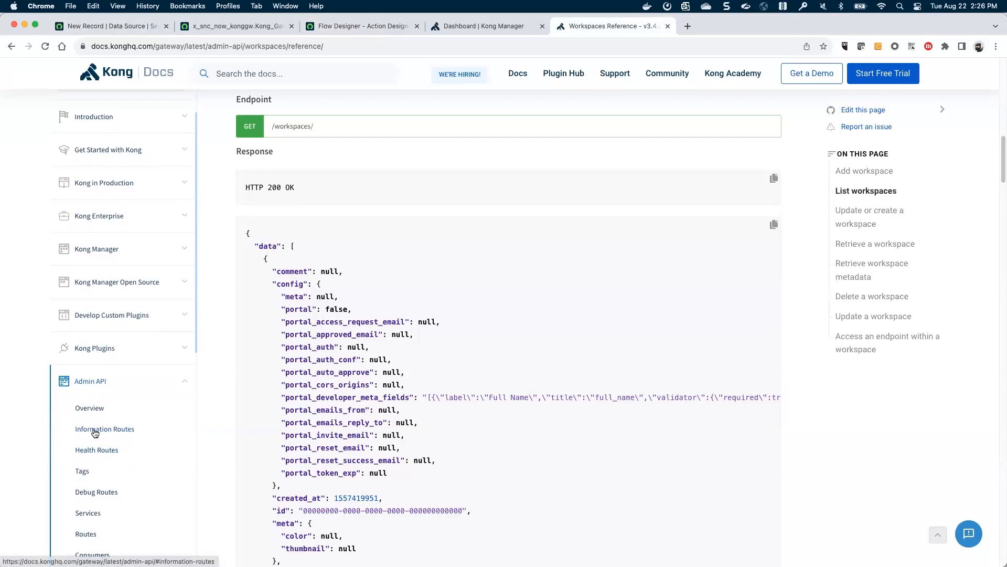
click(99, 428)
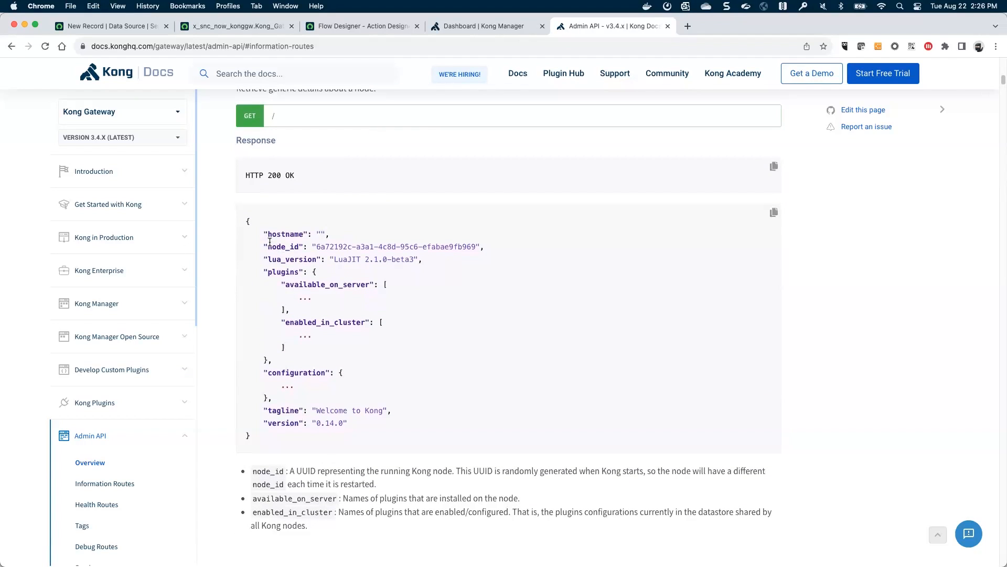
drag(268, 234, 287, 265)
click(270, 247)
drag(271, 424, 287, 426)
click(226, 382)
Examine the native source fields from hostname to database on the Kong Gateway sheet of the SG-Kong-gateway-SourceAnalysis workbook in Excel.
click(95, 25)
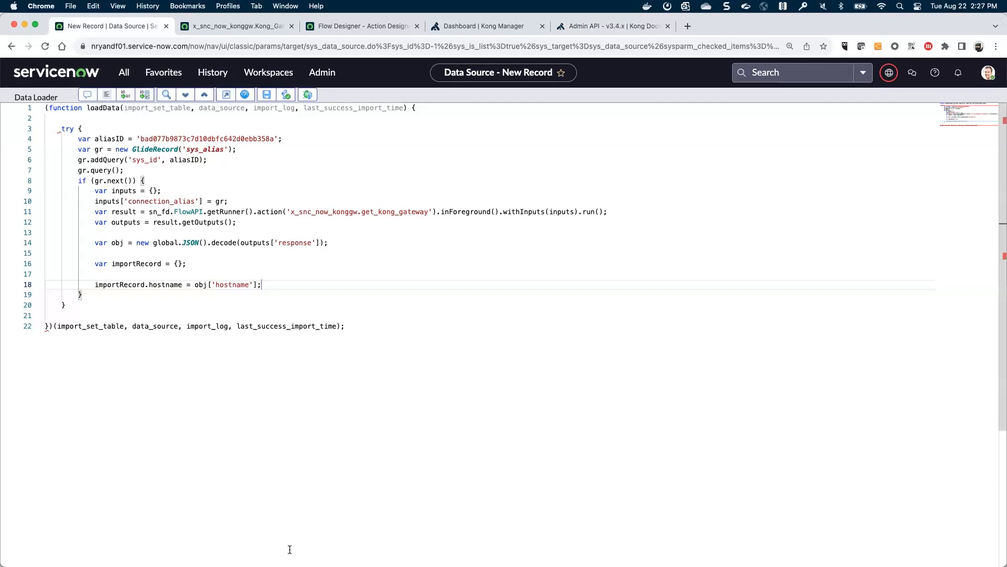
mouse_move(402, 547)
click(336, 544)
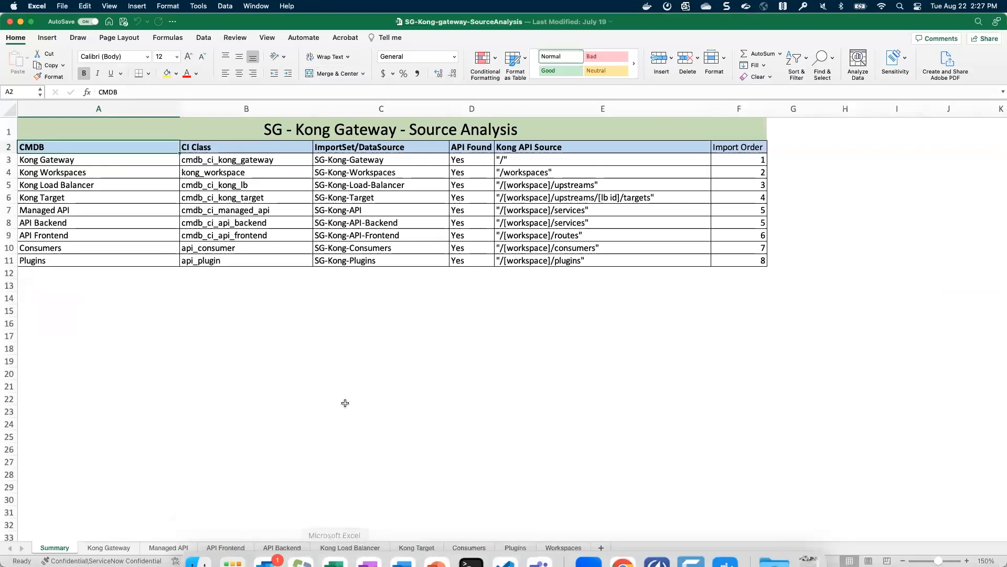
click(109, 547)
drag(83, 180, 75, 251)
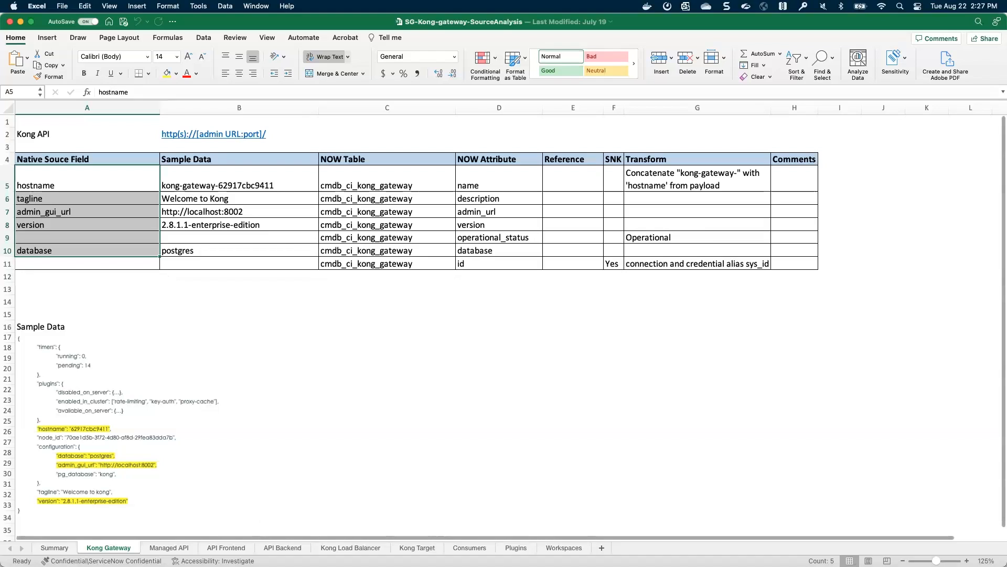
Below the hostname line in Chrome, add database, admin_gui_url, version, tagline, node_id and connection_id assignments, import_set_table.insert(importRecord);, and else and catch blocks logging SG-Kong Gateway DS errors.
click(623, 544)
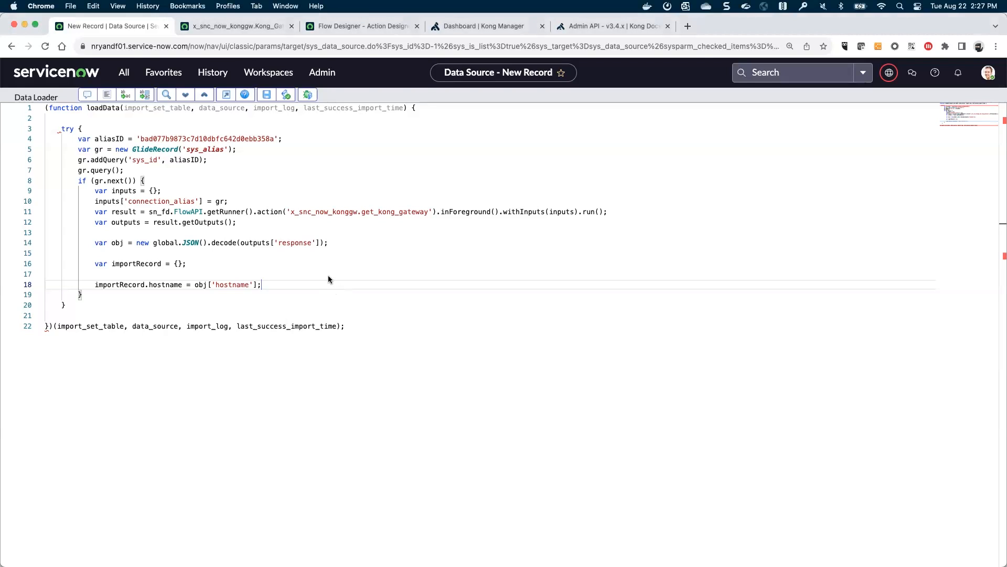
key(Return)
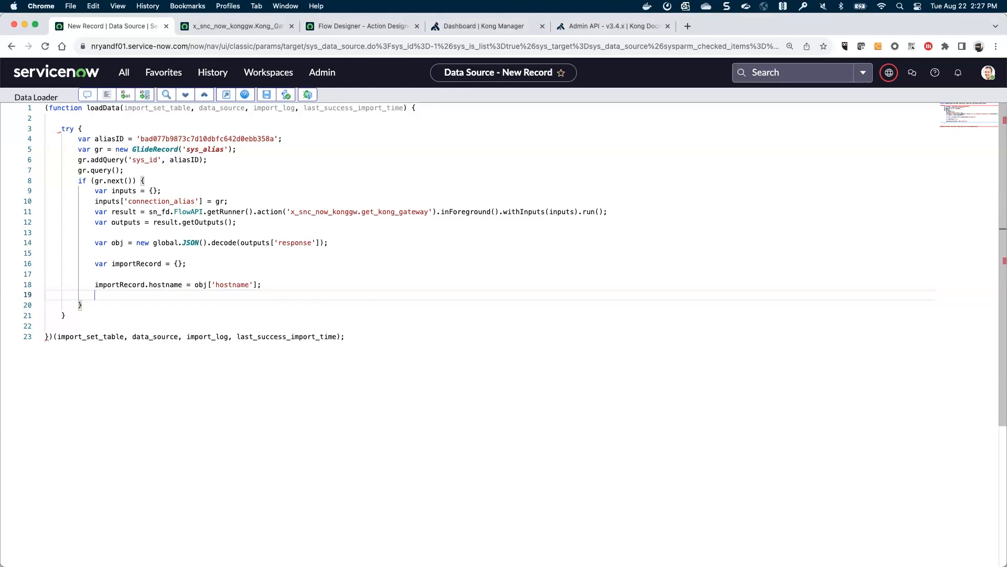
text(importRecord.database = obj['configuration']['database']; importRecord.admin_gui_url = obj['configuration']['admin_gui_url']; importRecord.version = obj['version']; importRecord.tagline = obj['tagline']; importRecord.node_id = obj['node_id']; importRecord.connection_id = aliasID;  import_set_table.insert(importRecord); } else { gs.error('SG-Kong Gateway DS Error: Invalid connection alias specified'); }  } catch (e) { gs.error('SG-Kong Gateway DS Error: ' + e); })
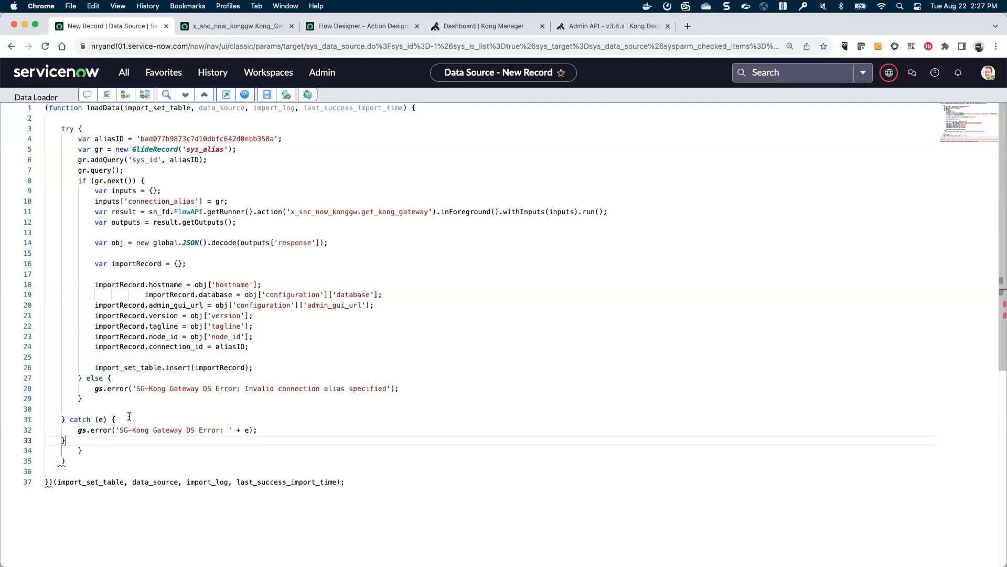
Remove the surplus closing braces and the leftover empty line after the catch statement, and format the script.
key(BackSpace)
key(BackSpace)
key(BackSpace)
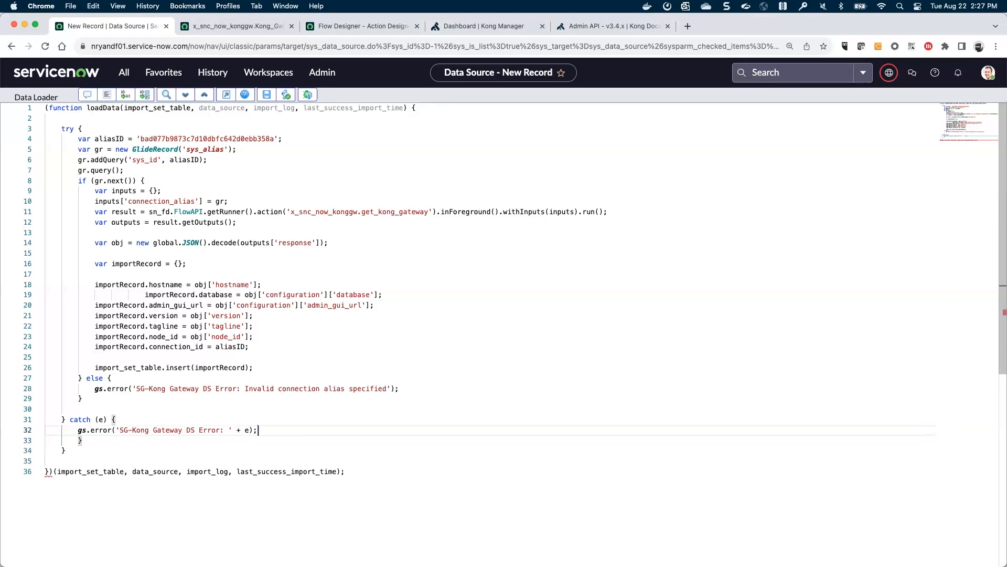
click(108, 96)
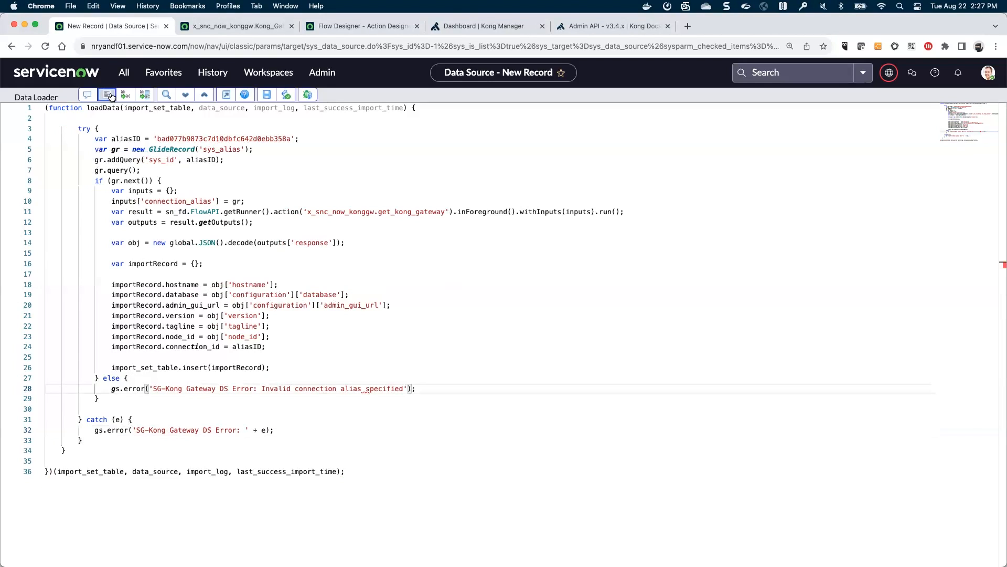
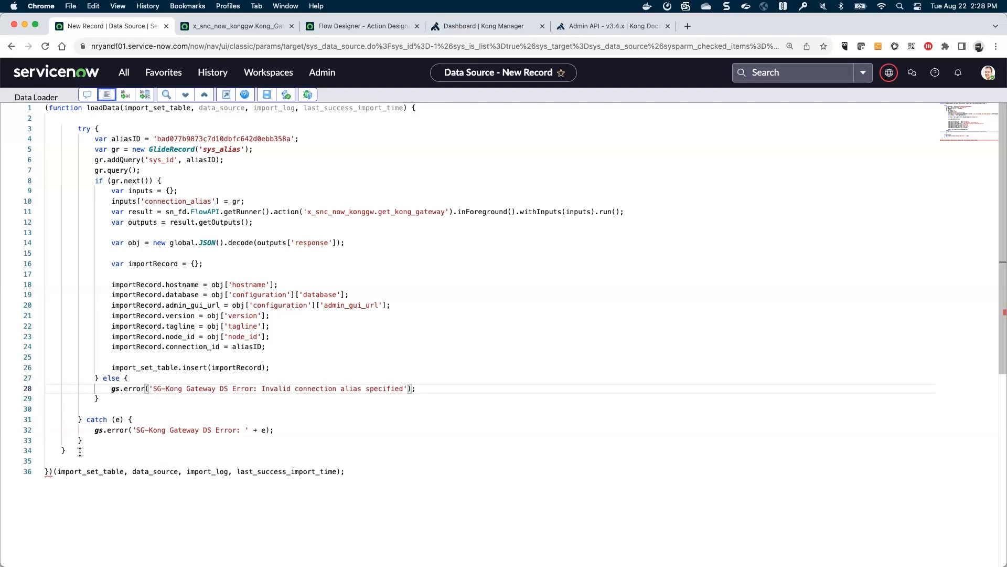
drag(69, 452, 6, 451)
key(BackSpace)
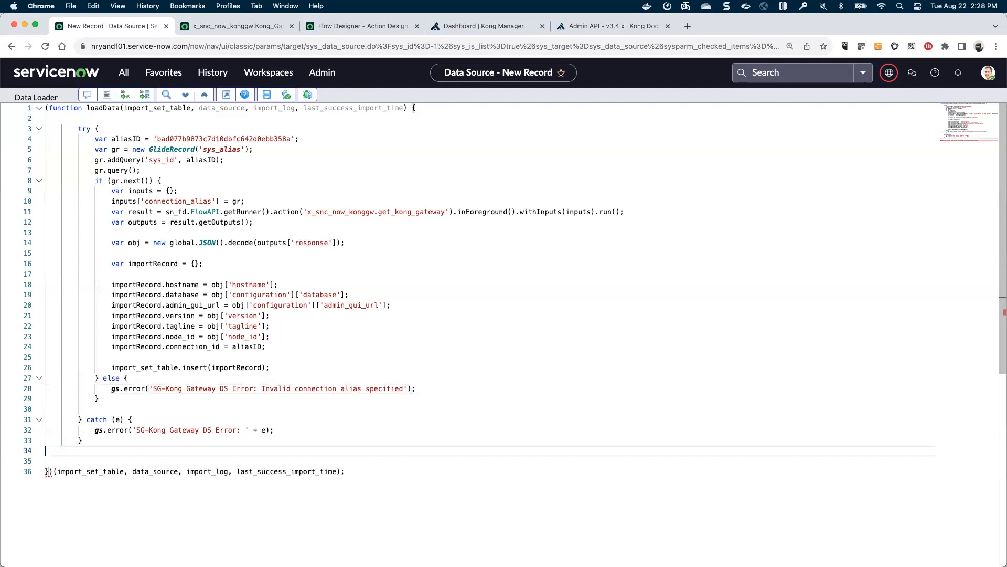
key(Delete)
click(109, 95)
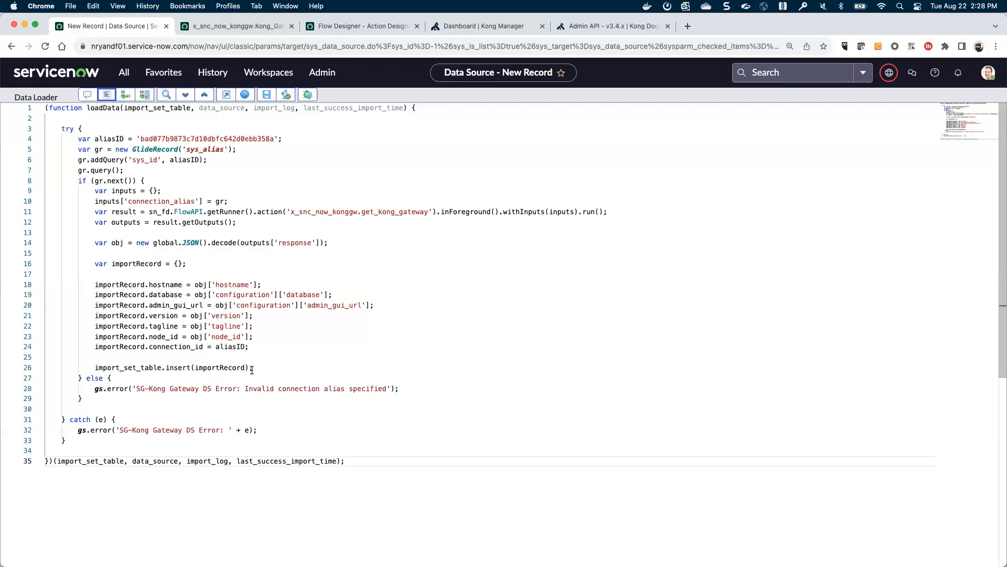
Exit the full-screen script editor, save the SG-Kong Gateway data source without leaving it, and view its related links.
click(226, 95)
right_click(296, 100)
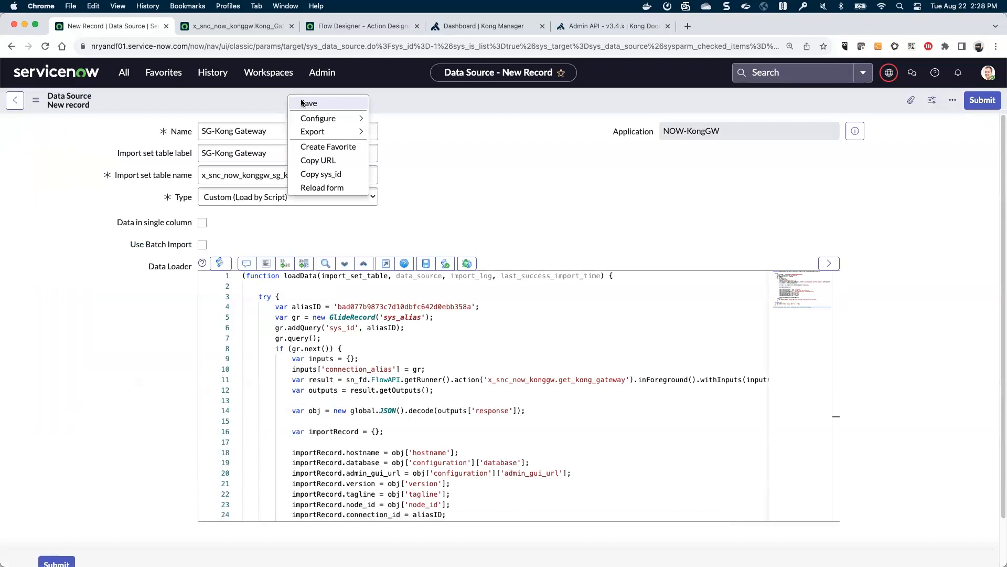
click(302, 102)
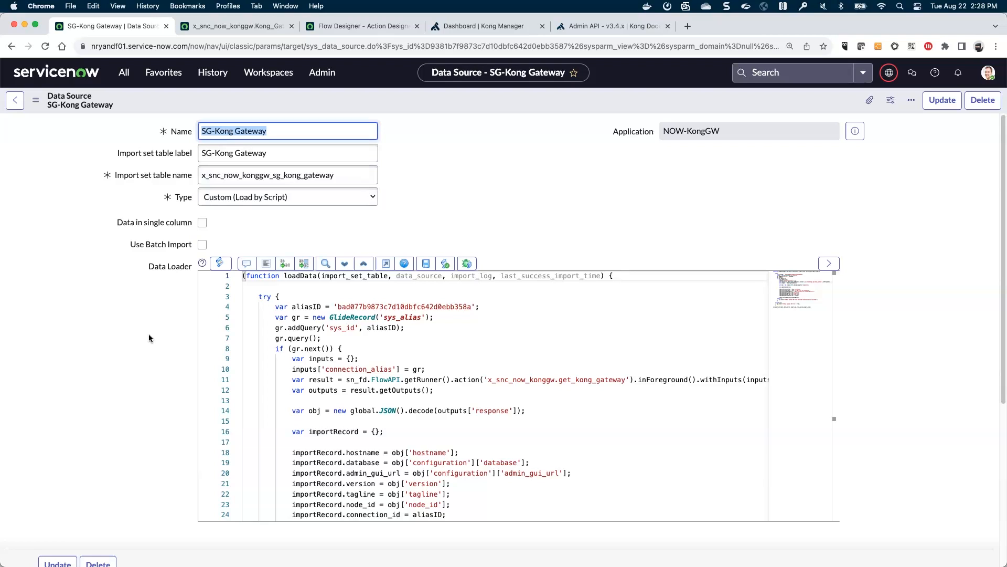
scroll(148, 335, down, 5)
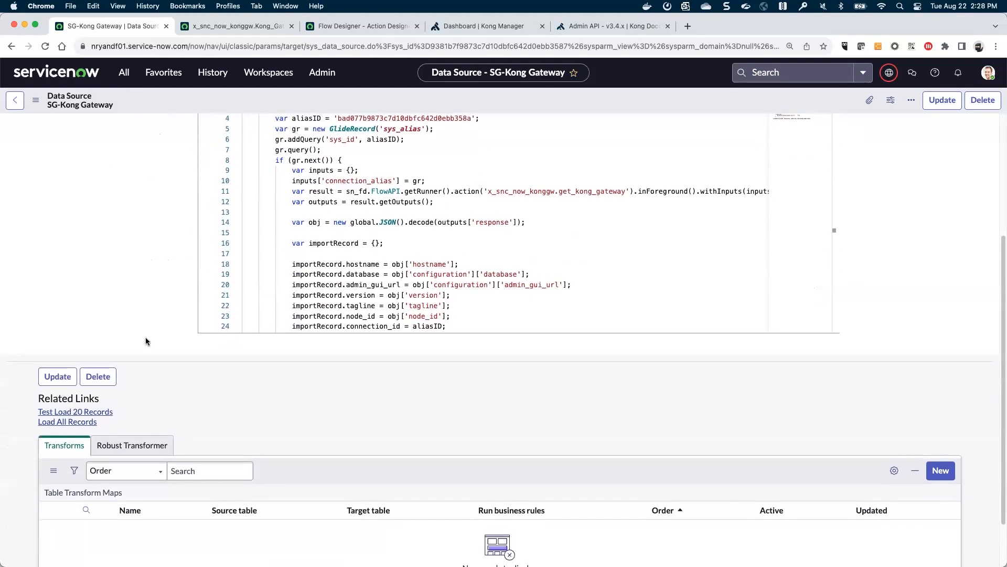
scroll(146, 342, down, 1)
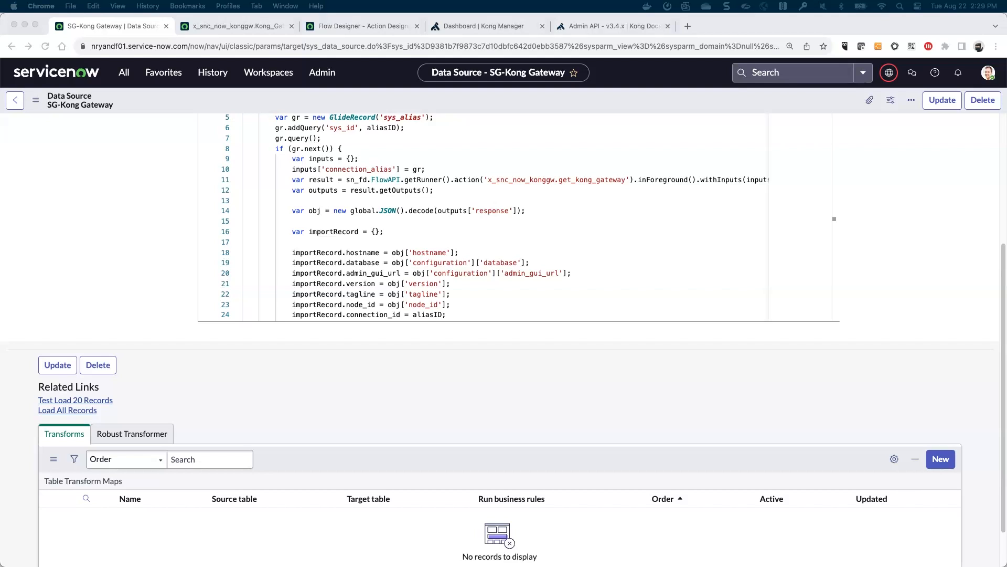
Create a new data source with name and import set table label SG-Kong Workspaces and type Custom (Load by Script).
click(167, 75)
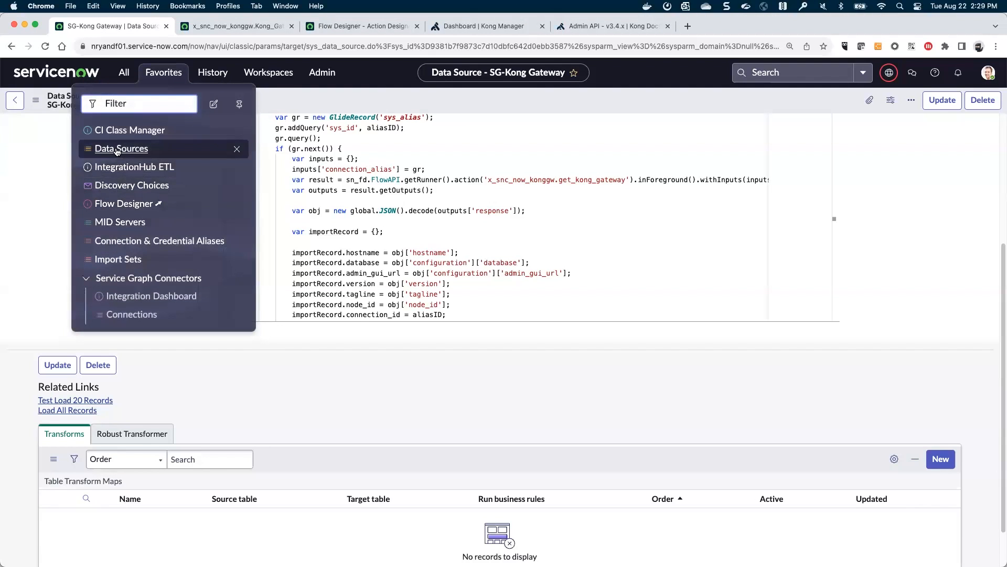
click(116, 149)
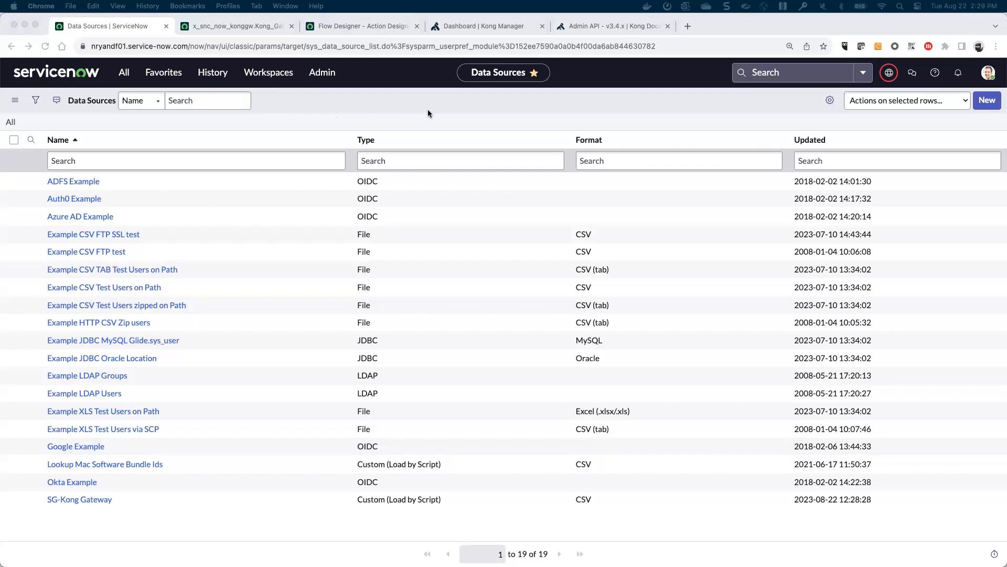
click(983, 105)
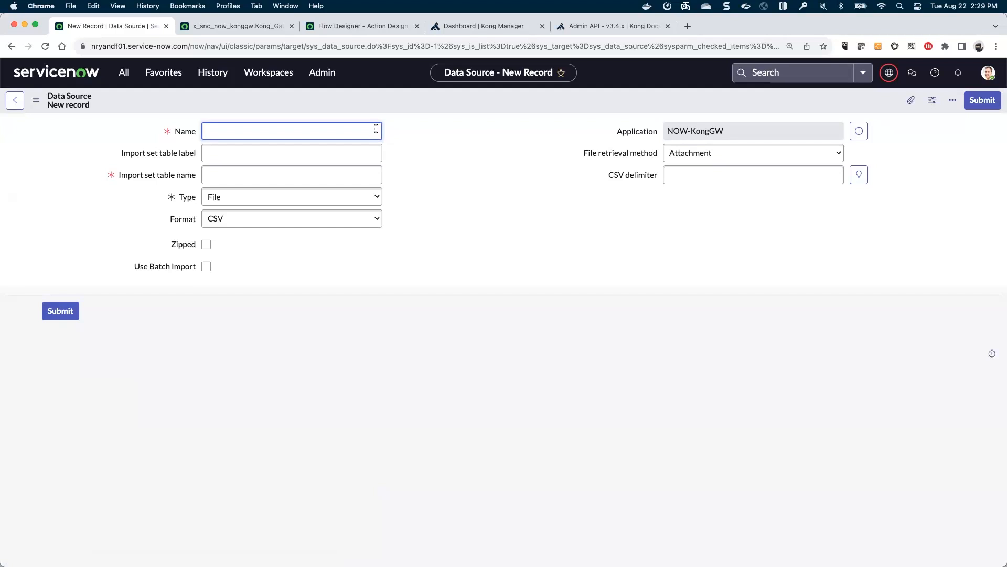
text(SG-Kong Workspaces)
key(Tab)
text(SG-Kong Wor)
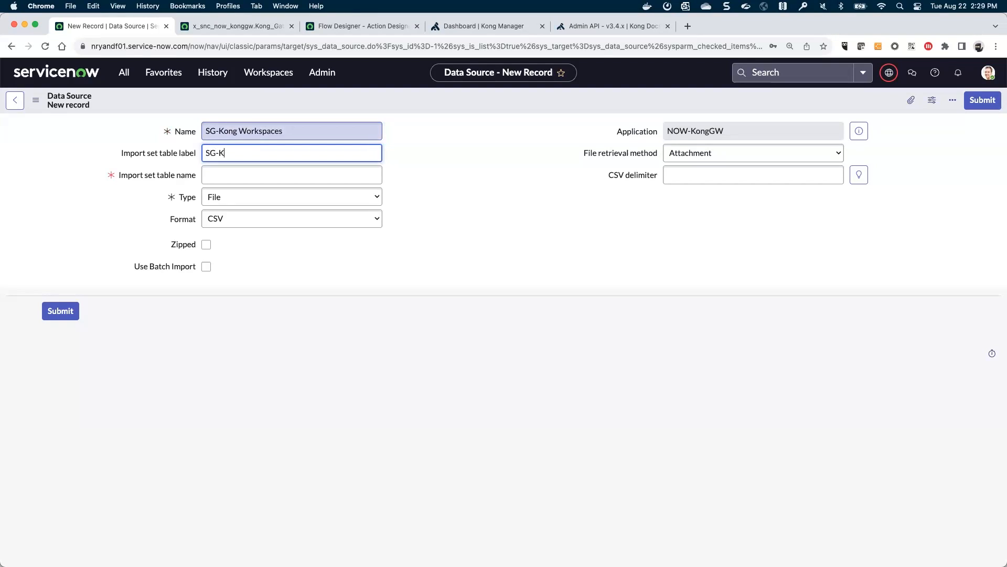
text(kspaces)
key(Tab)
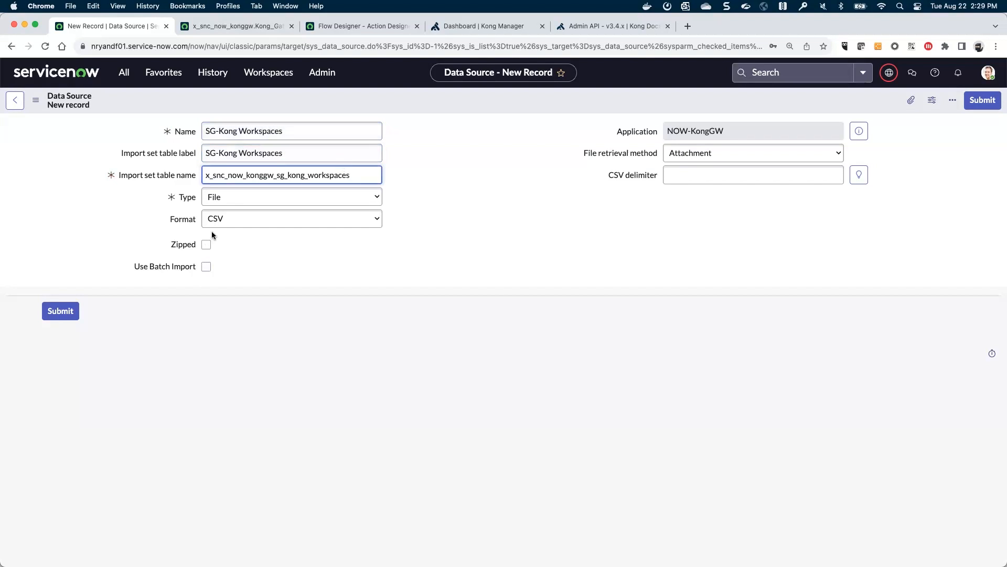
click(231, 198)
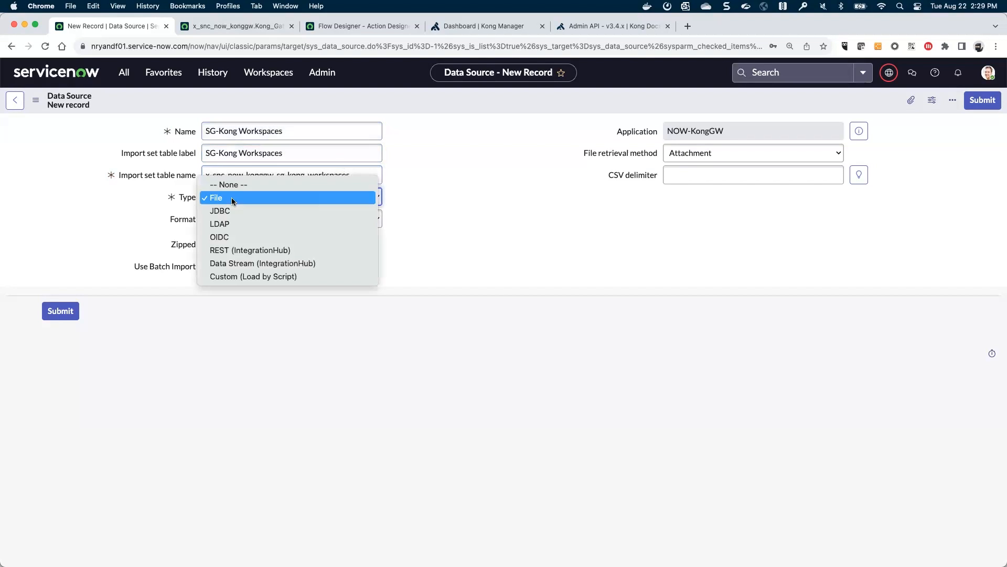
click(257, 277)
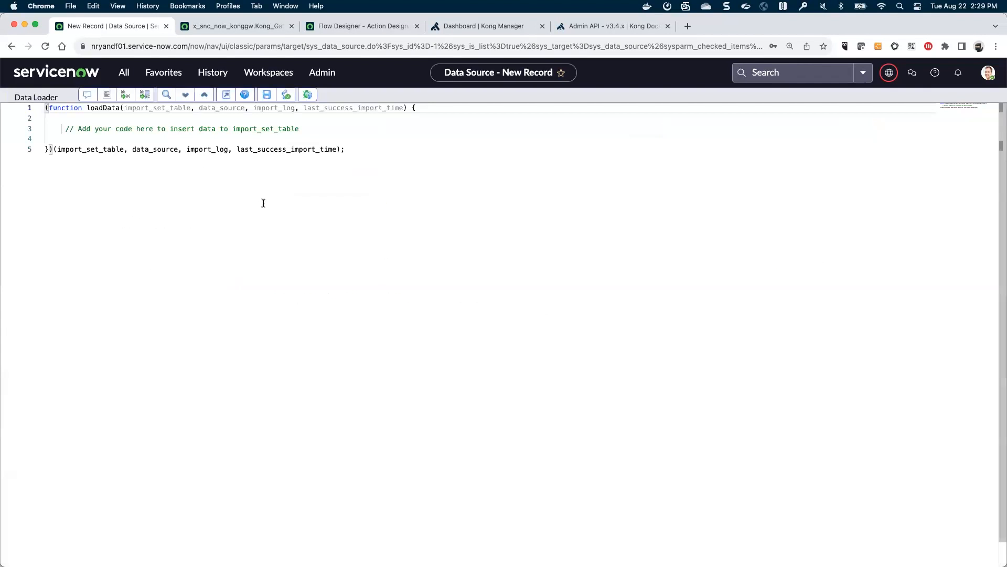
Replace the data loader's placeholder comment with the copied workspaces script that loops over offset pages and inserts name, id and connection_id records.
drag(303, 129, 46, 126)
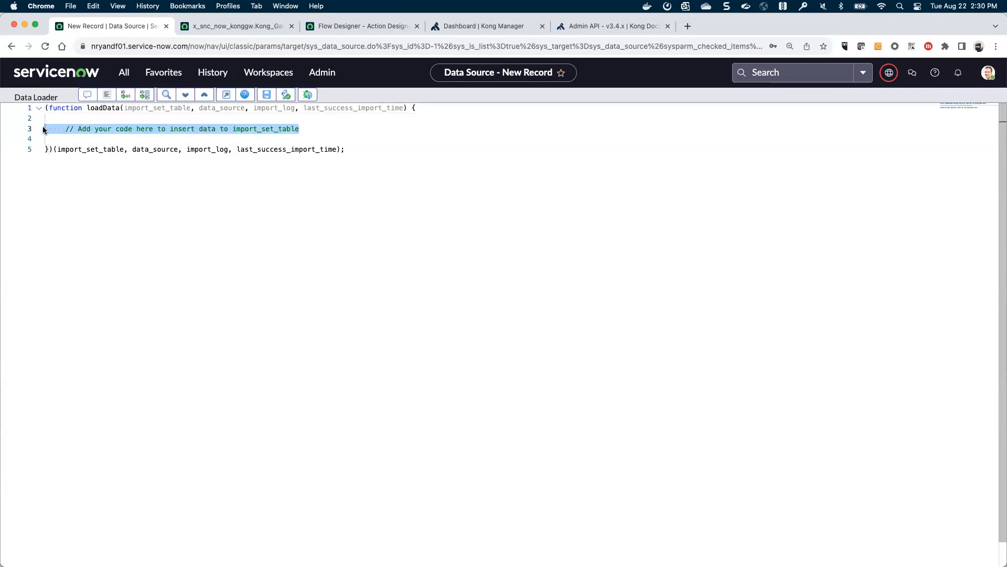
key(super+v)
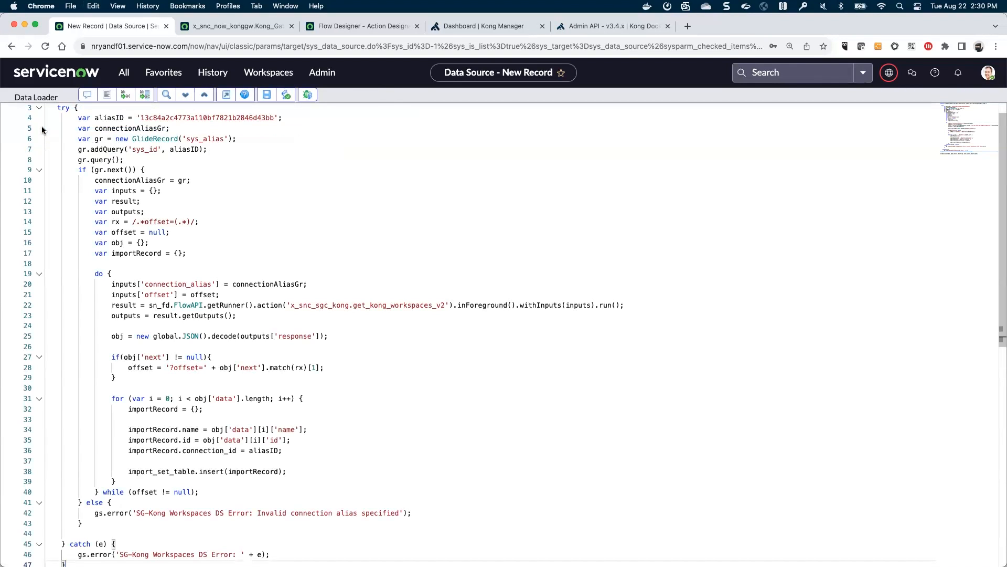
scroll(105, 178, up, 2)
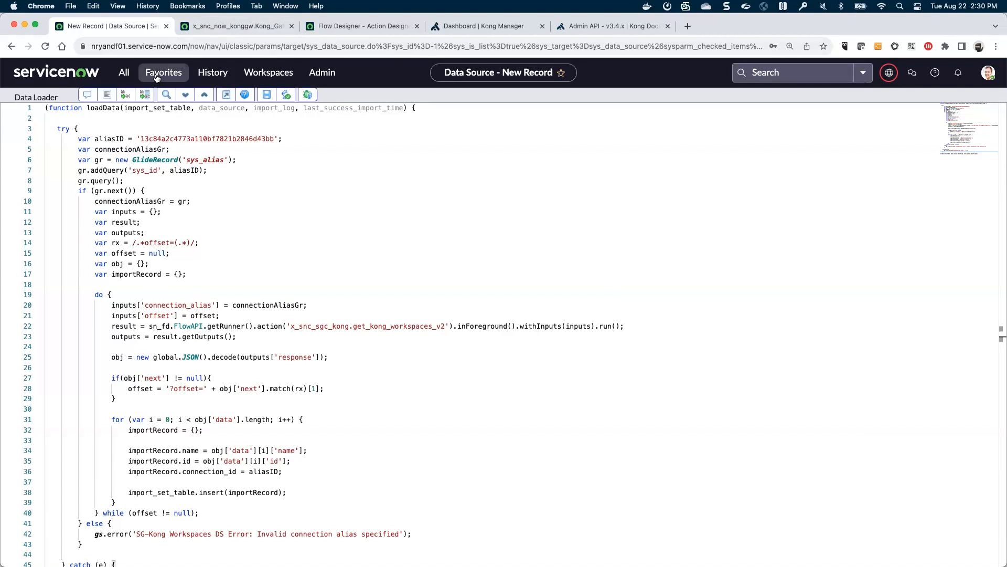
Replace the aliasID value in the workspaces script with the sys_id copied from the Kong Gateway Alias record.
click(208, 28)
right_click(241, 65)
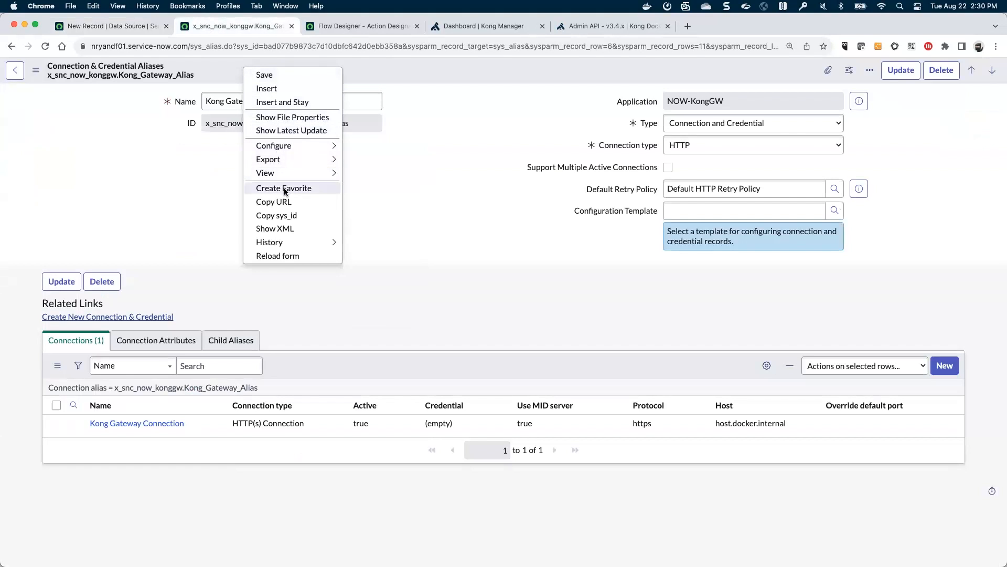
click(279, 217)
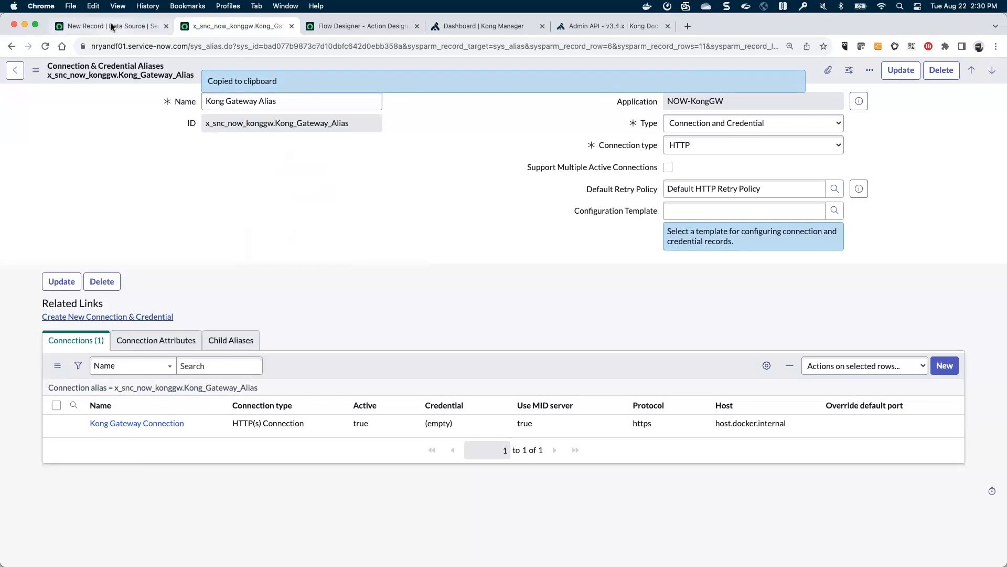
click(110, 25)
drag(141, 138, 274, 138)
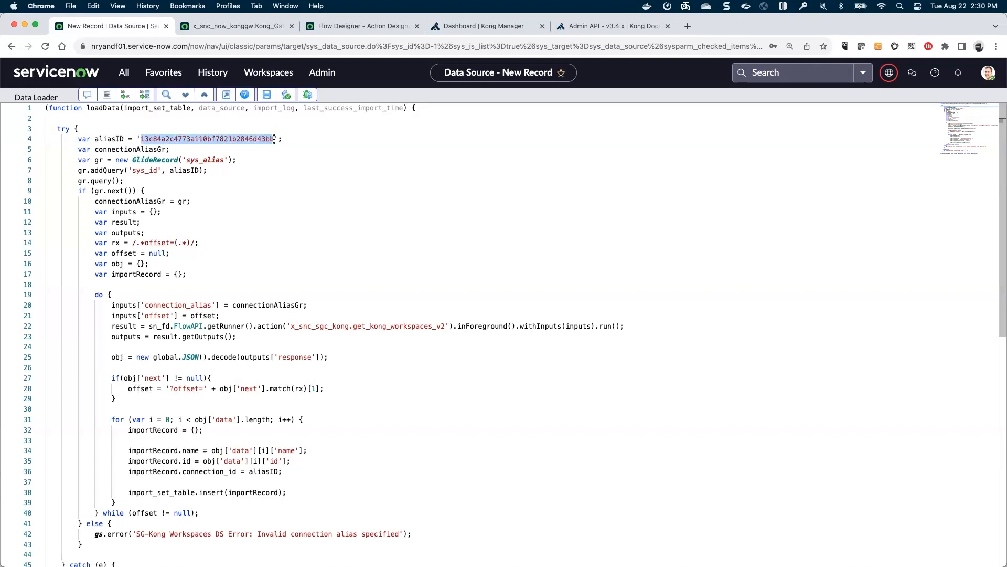
key(super+v)
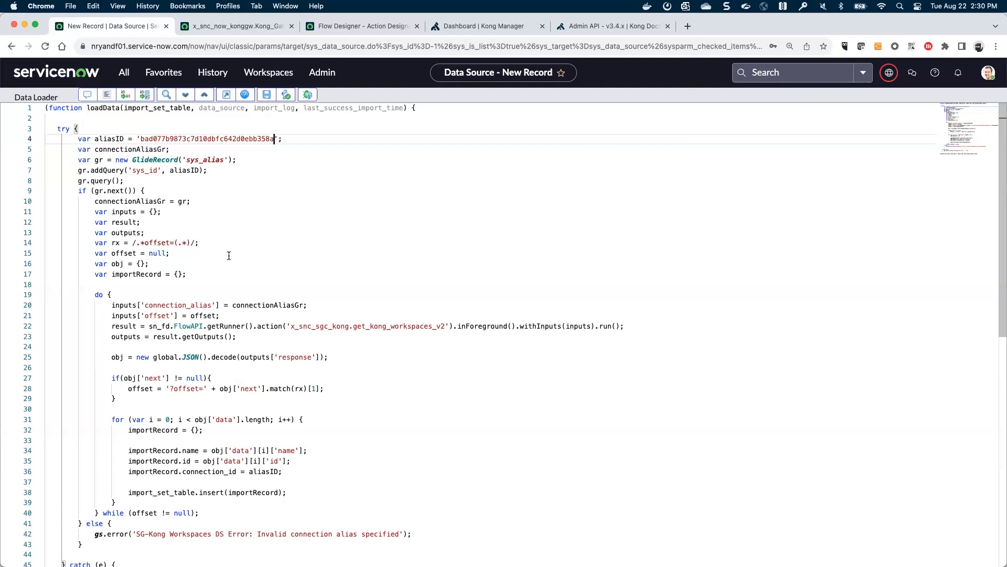
Examine the script's do loop and the offset input passed to the workspaces action.
drag(111, 315, 220, 316)
click(221, 315)
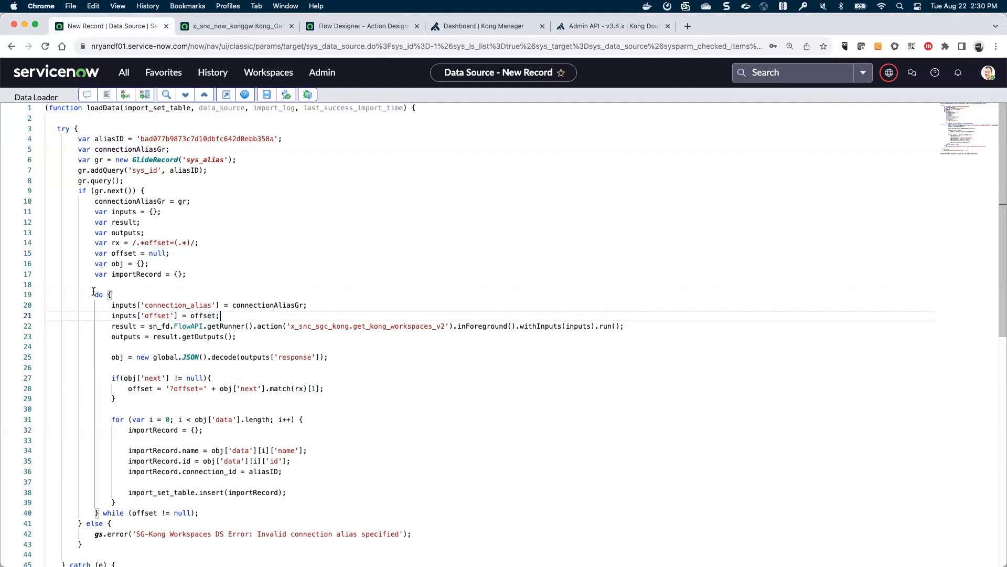
drag(94, 294, 112, 293)
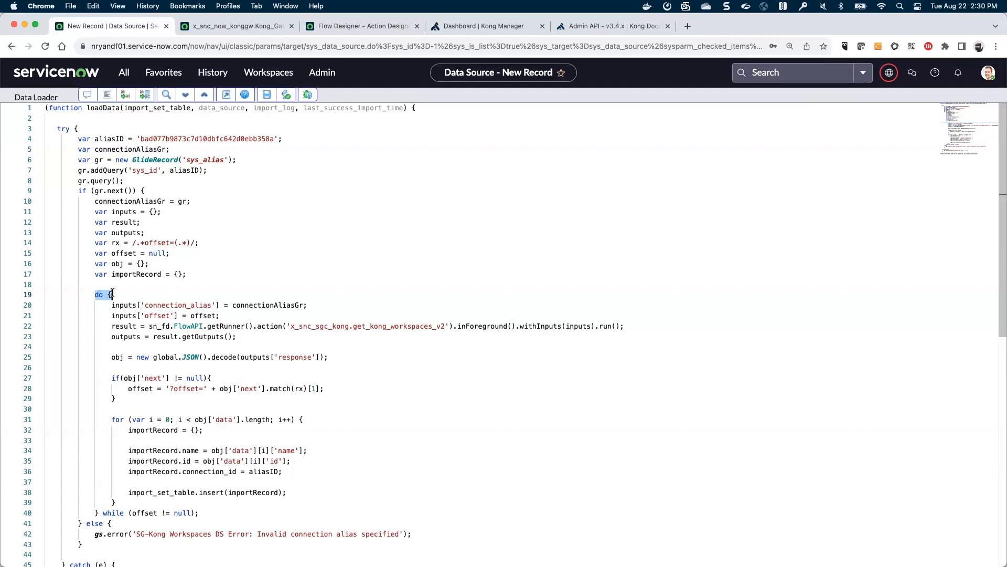
scroll(112, 293, down, 3)
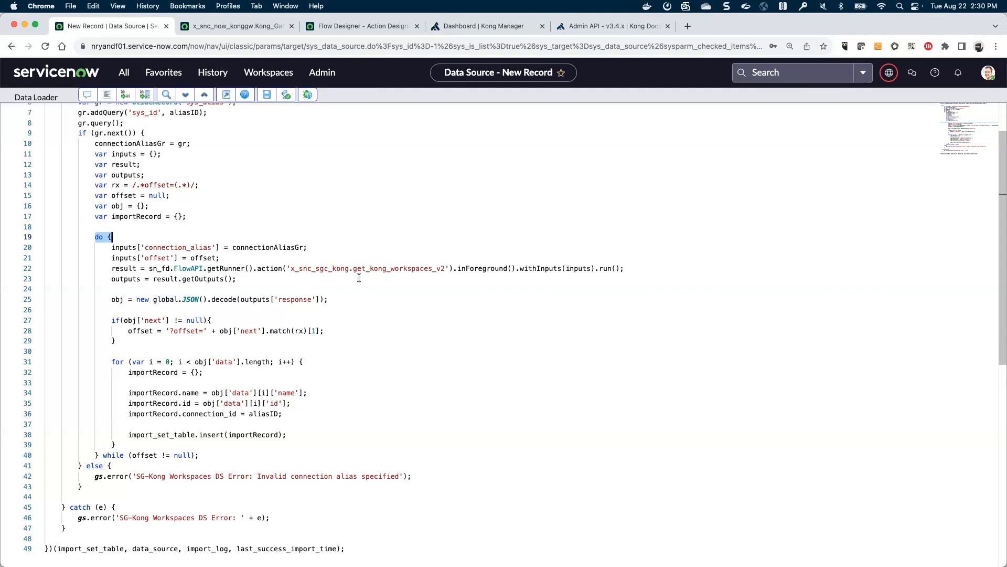
Strip the _v2 suffix and the x_snc_sgc_kong. scope prefix from the action name on line 22.
click(433, 269)
key(Delete)
key(Delete)
key(Delete)
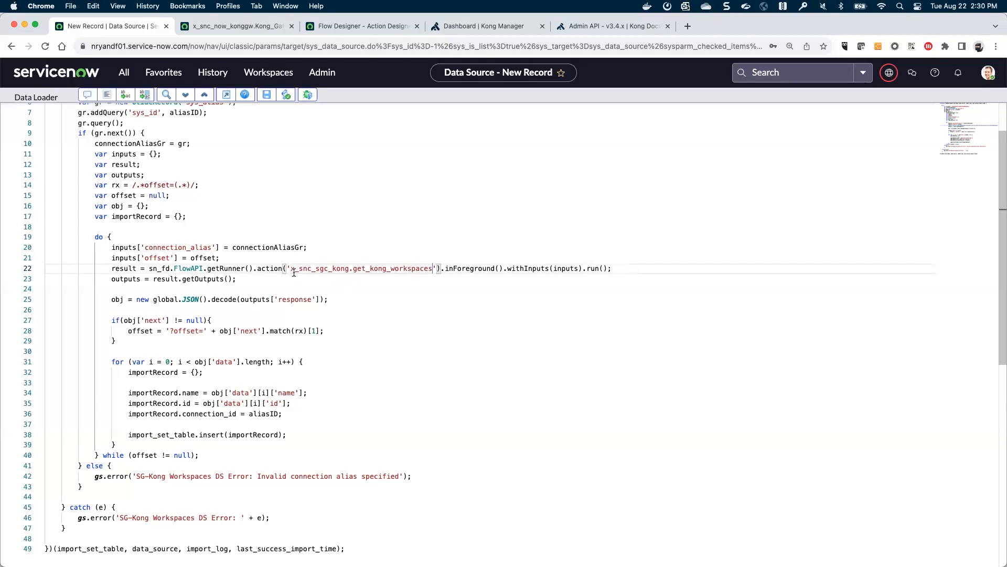
drag(291, 270, 352, 266)
key(BackSpace)
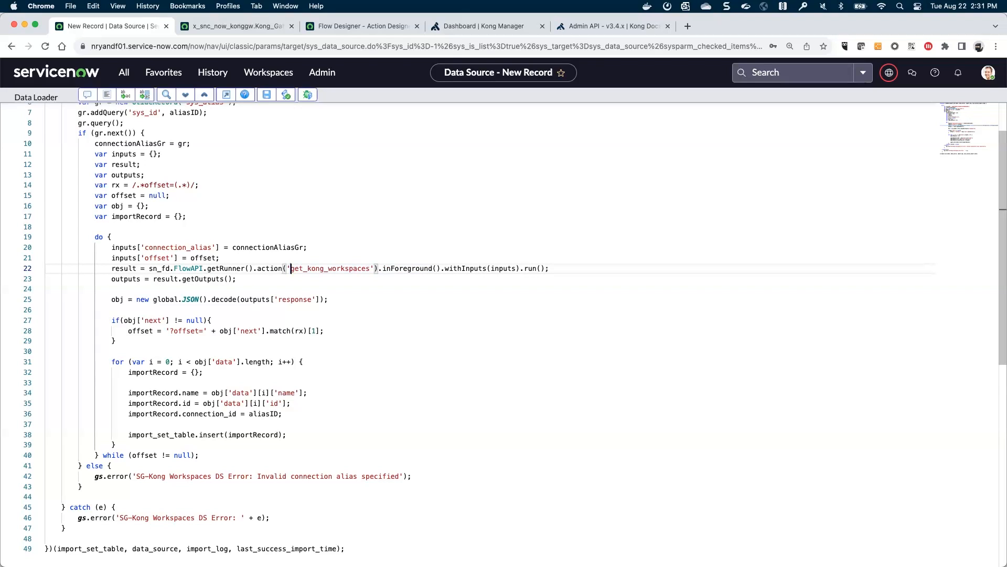
Set the script's action name to x_snc_now_konggw.get_kong_workspaces, copied from the Get Kong Workspaces action's server code snippet in Flow Designer.
click(336, 26)
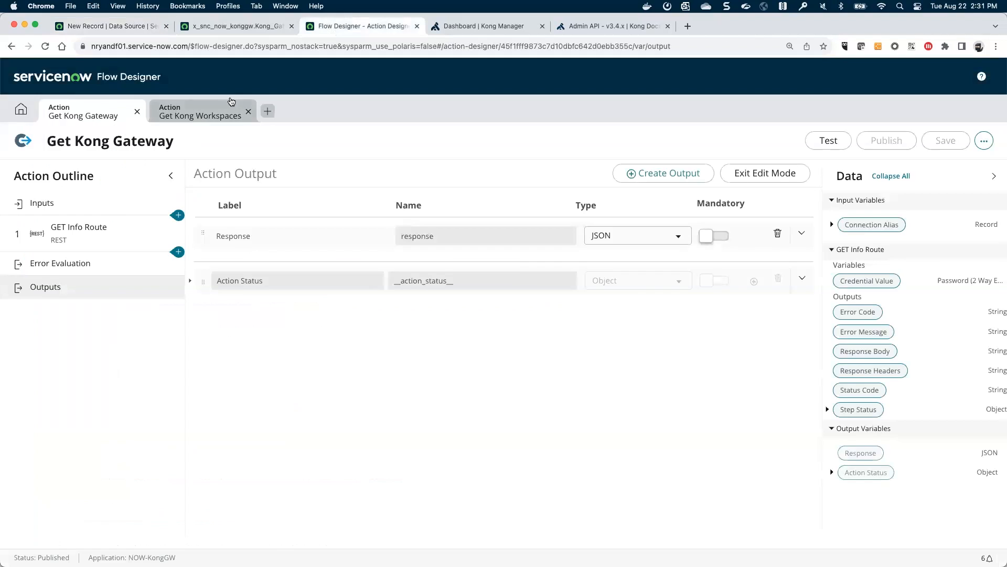
click(215, 112)
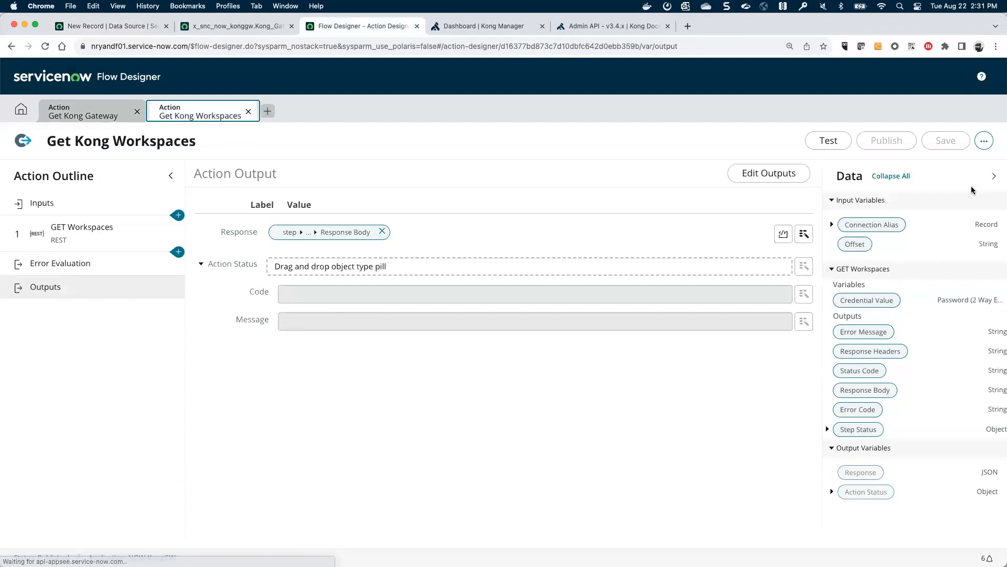
click(984, 141)
click(909, 271)
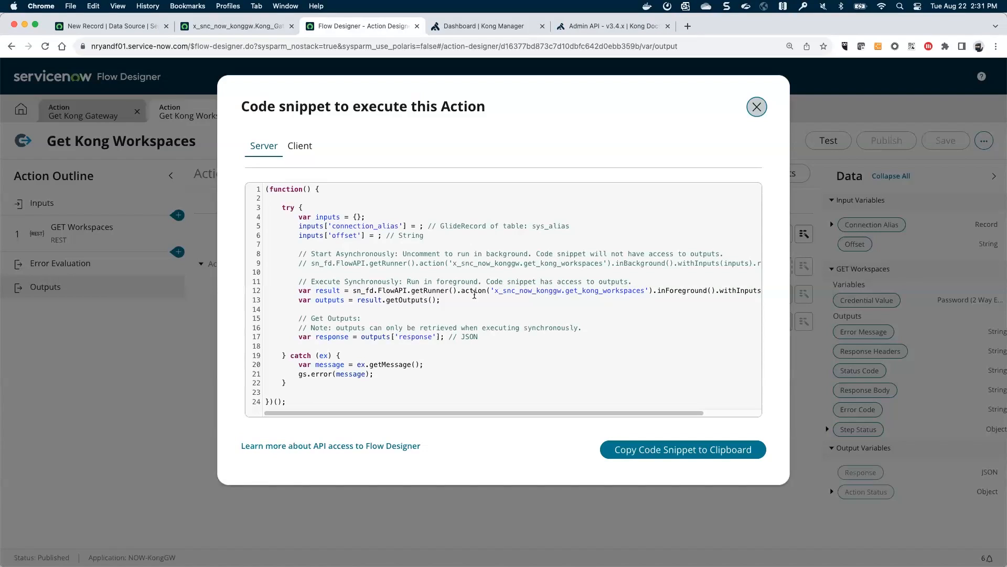
drag(493, 291, 645, 290)
key(super+c)
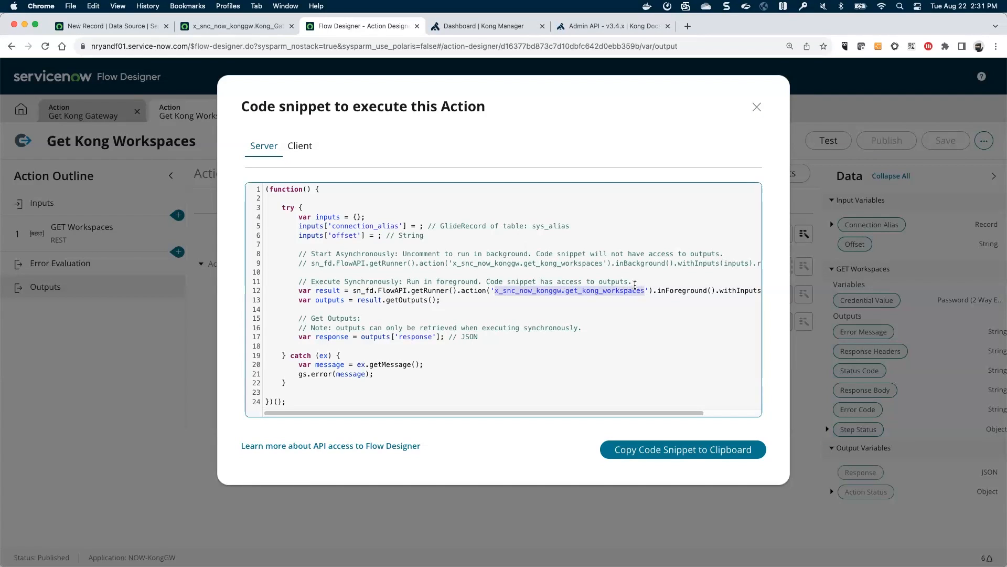
click(136, 27)
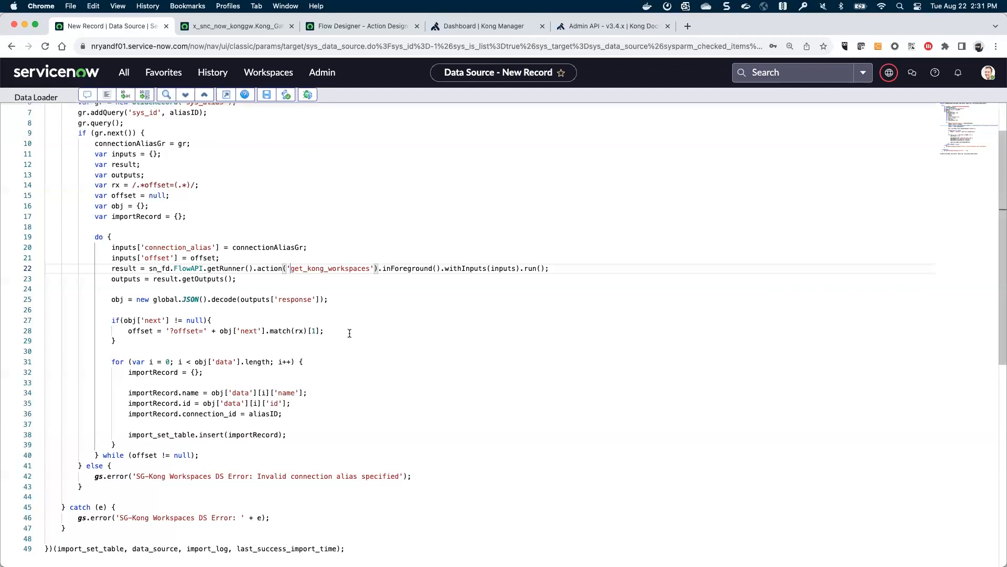
drag(291, 268, 370, 270)
key(super+v)
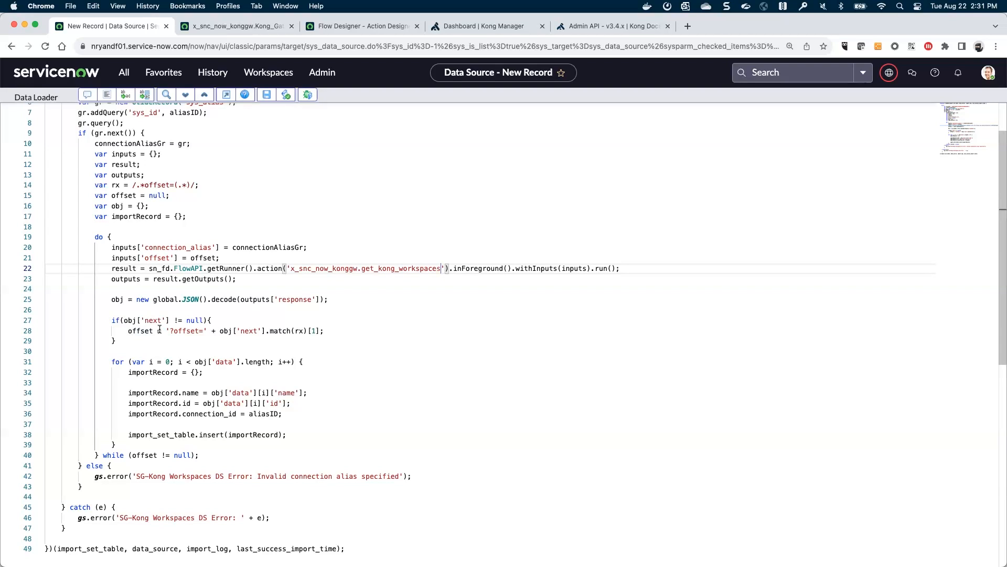
Compare the next field of the List workspaces response in the Kong docs with the script's offset assignment and rx expression.
click(611, 26)
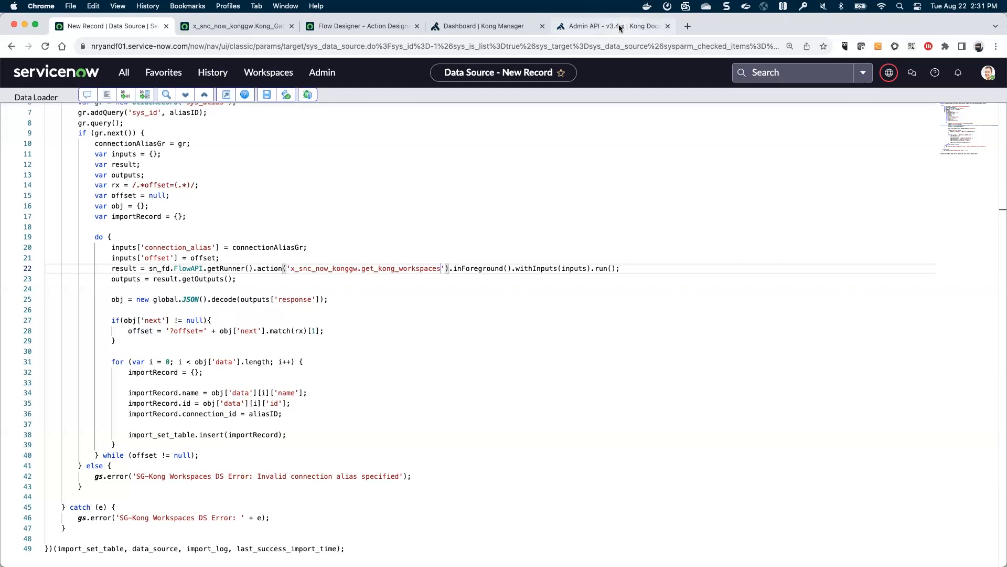
scroll(112, 389, down, 10)
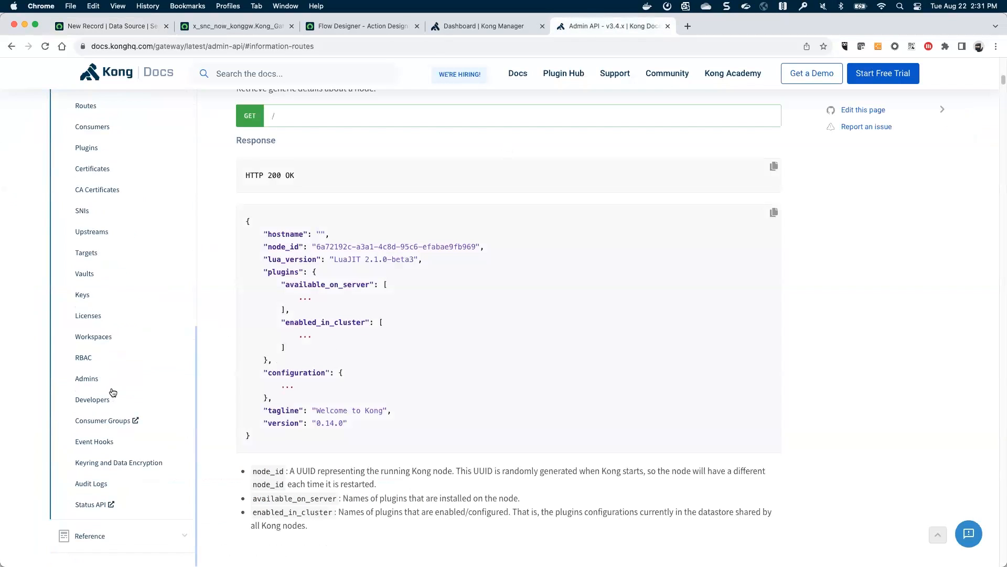
click(94, 338)
scroll(257, 336, down, 15)
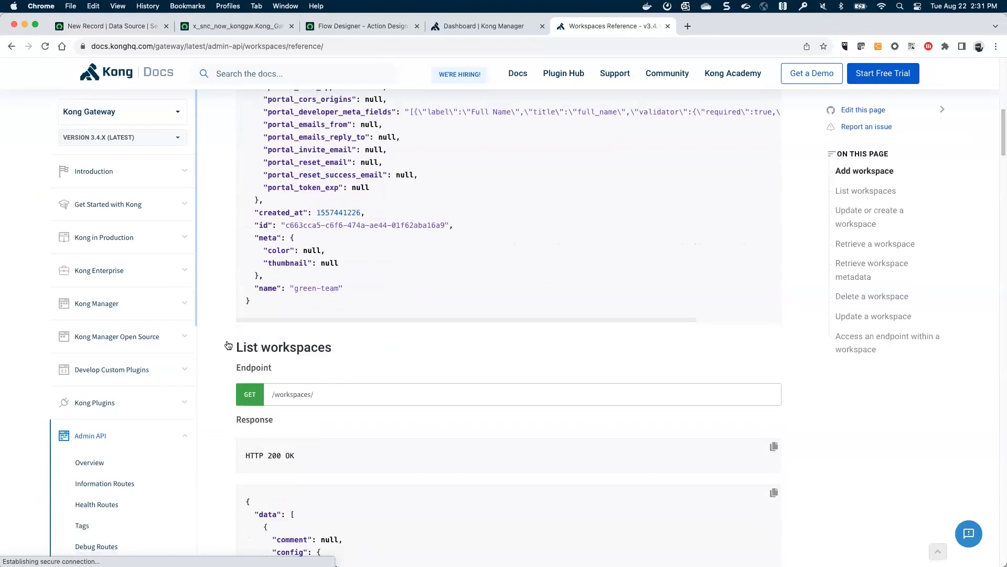
scroll(225, 346, down, 7)
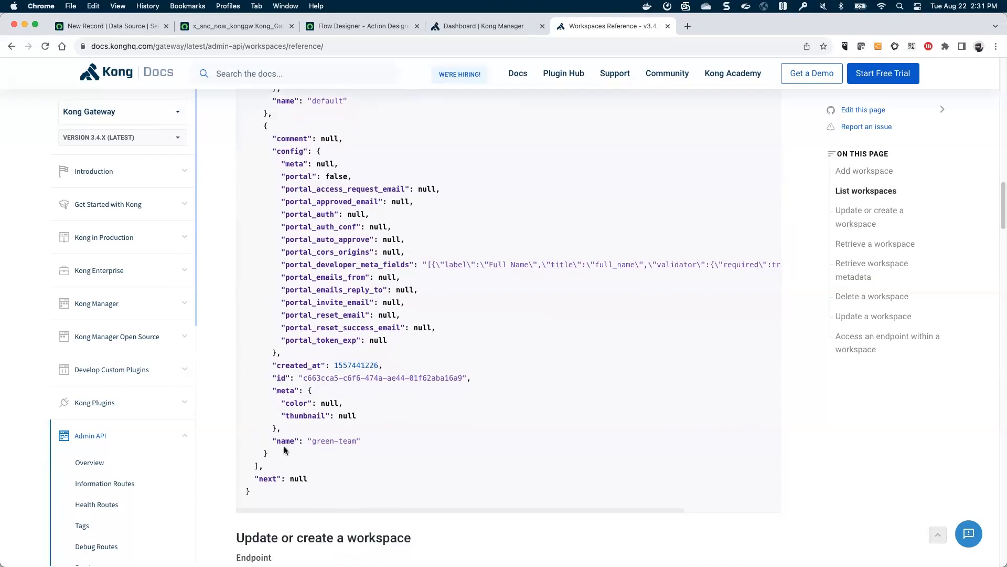
drag(309, 478, 254, 479)
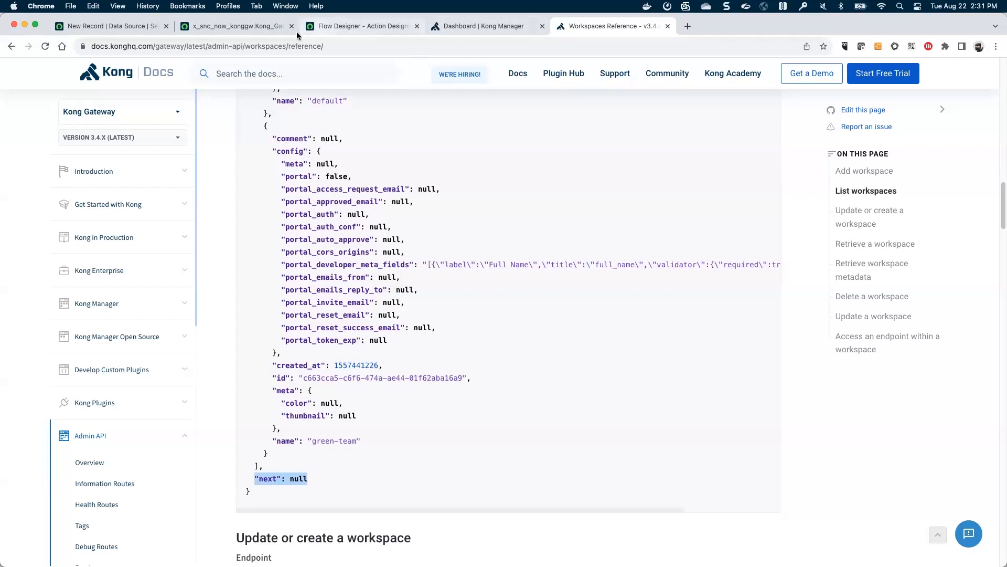
click(121, 23)
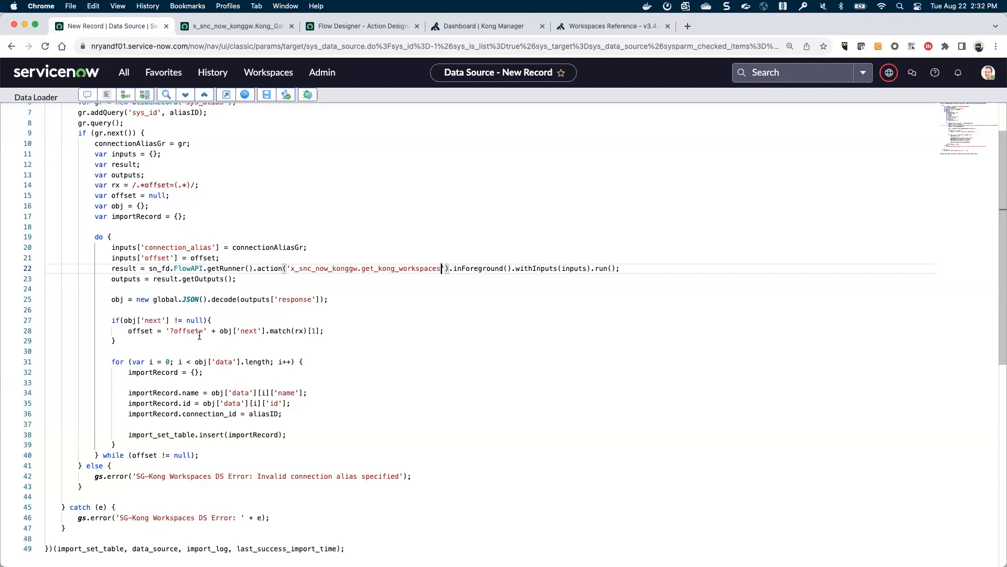
click(169, 329)
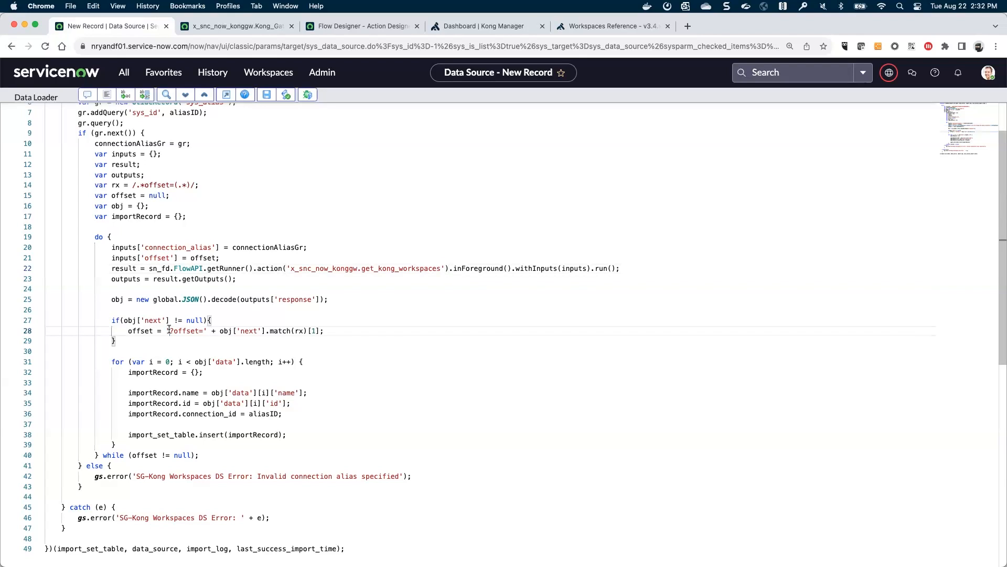
drag(133, 185, 195, 185)
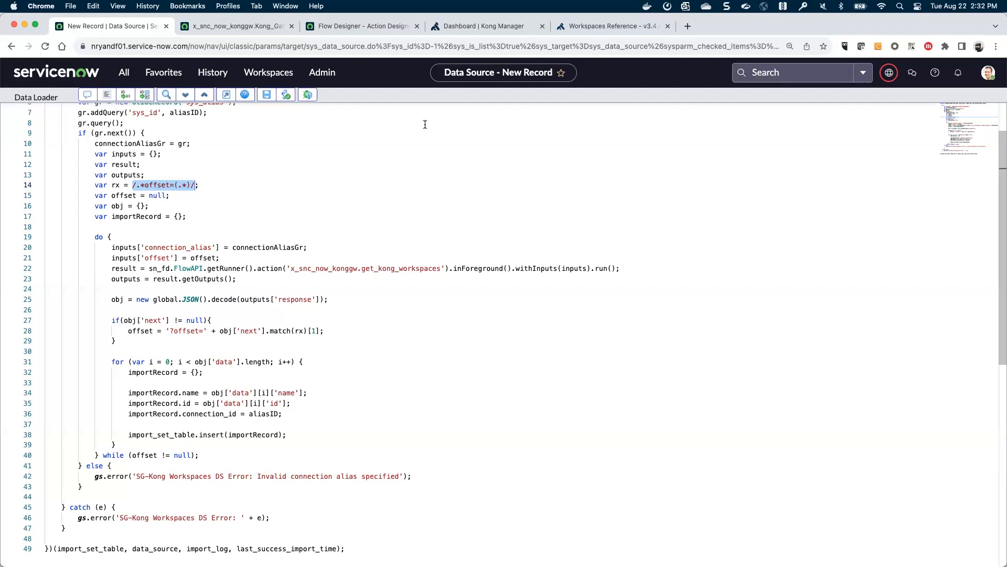
Compare the data array in the documented List workspaces response with the script's for loop over obj['data'].
click(584, 25)
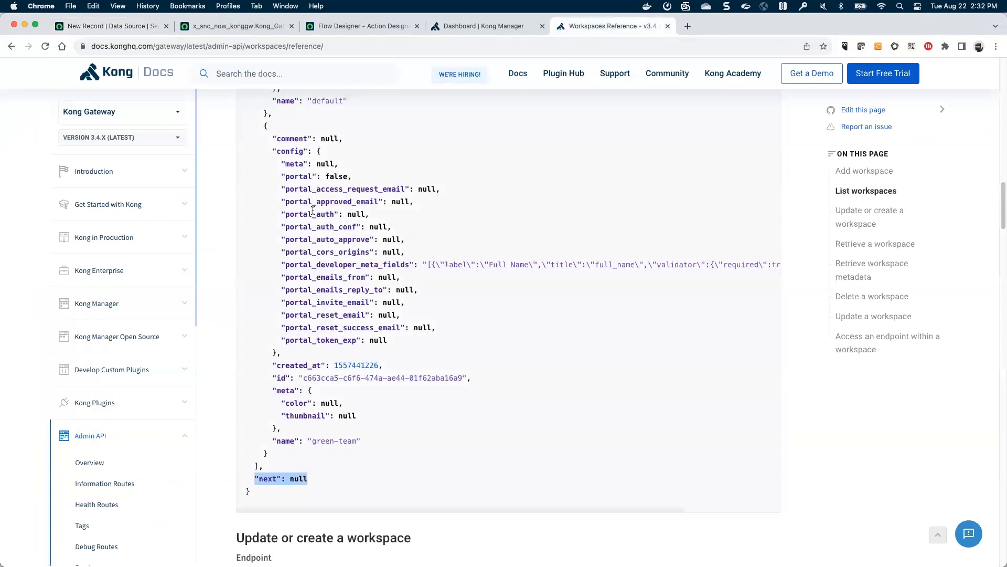
scroll(273, 234, up, 1)
scroll(273, 233, up, 8)
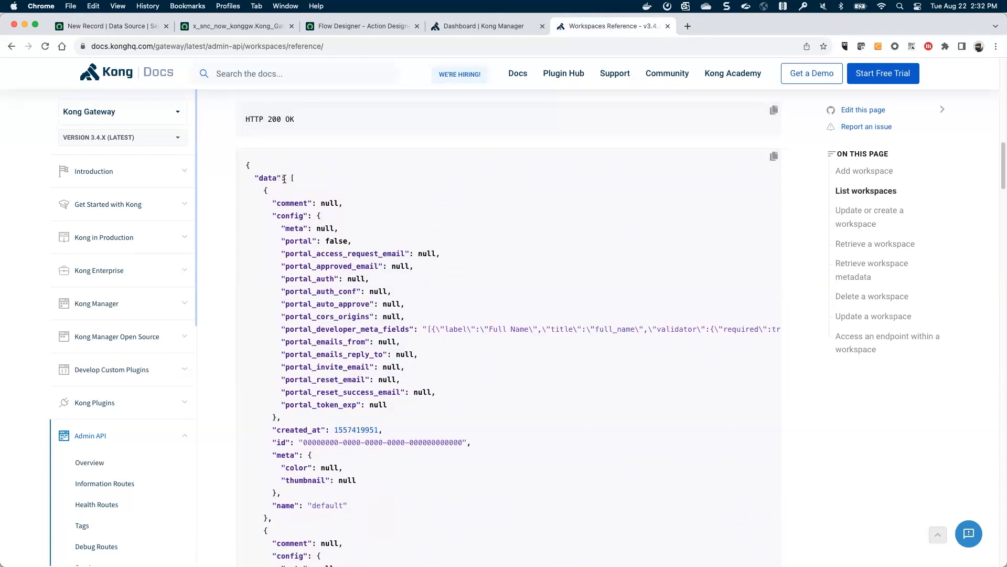
drag(289, 179, 302, 183)
drag(255, 178, 287, 178)
click(118, 26)
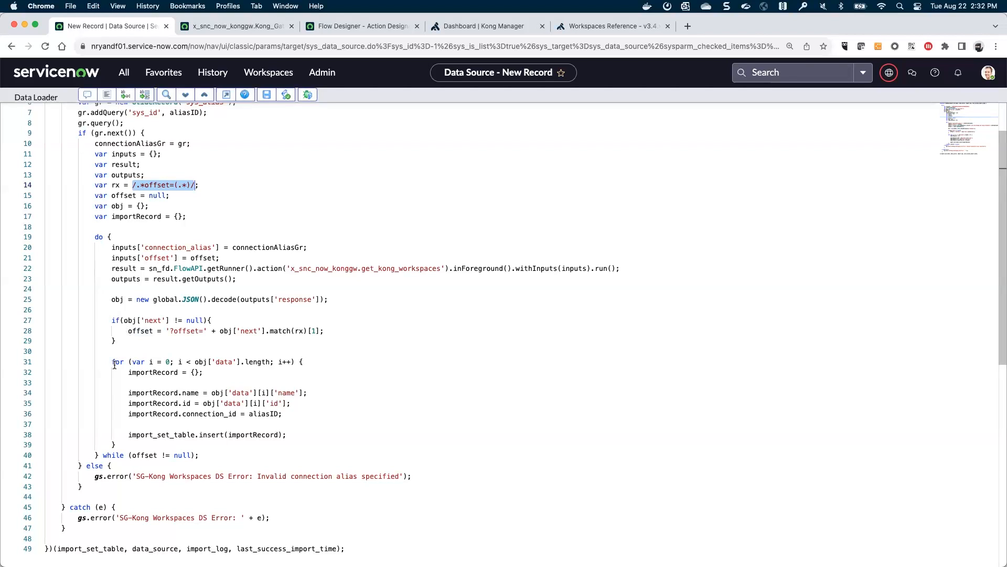
drag(215, 363, 232, 362)
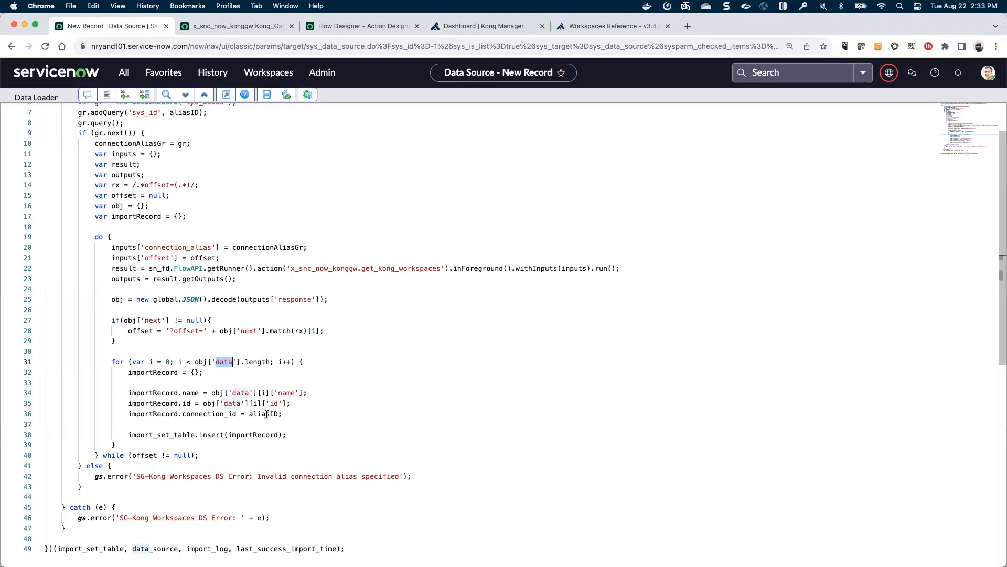
Leave the full-screen script editor and save the SG-Kong Workspaces data source without leaving the record.
mouse_move(256, 413)
click(227, 96)
right_click(232, 98)
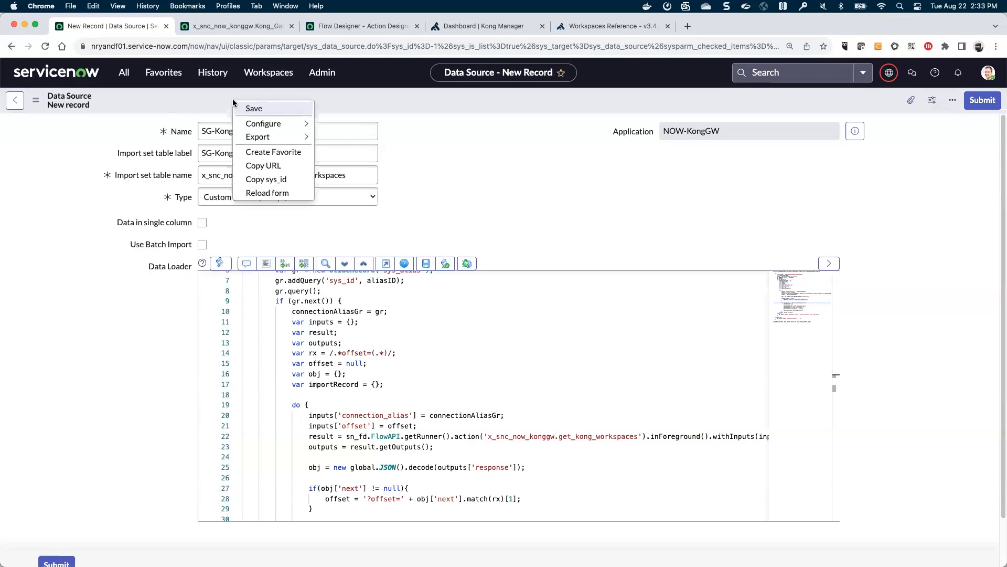
click(244, 109)
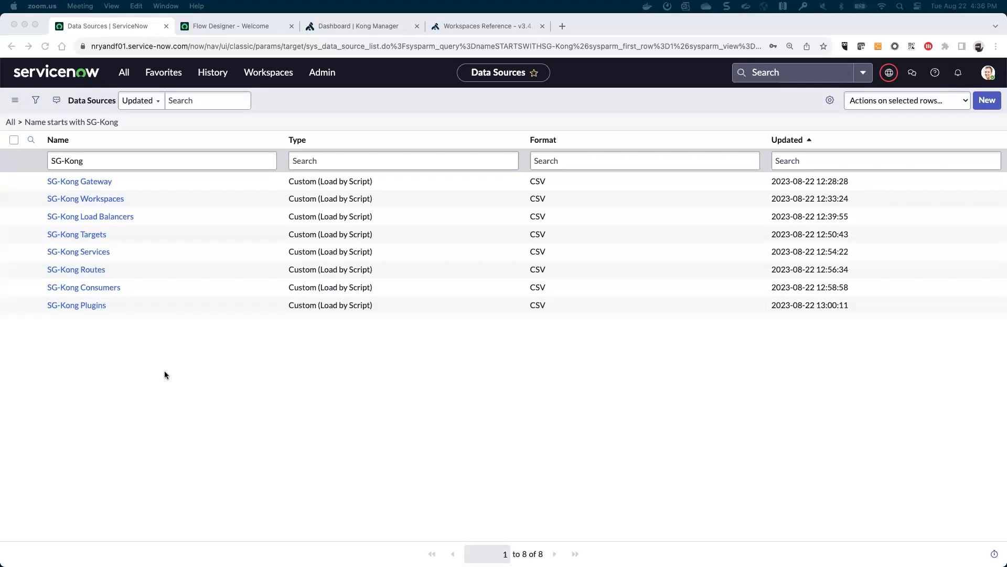
Review the SG-Kong data sources list alongside the NOW-KongGW actions in Flow Designer.
click(165, 372)
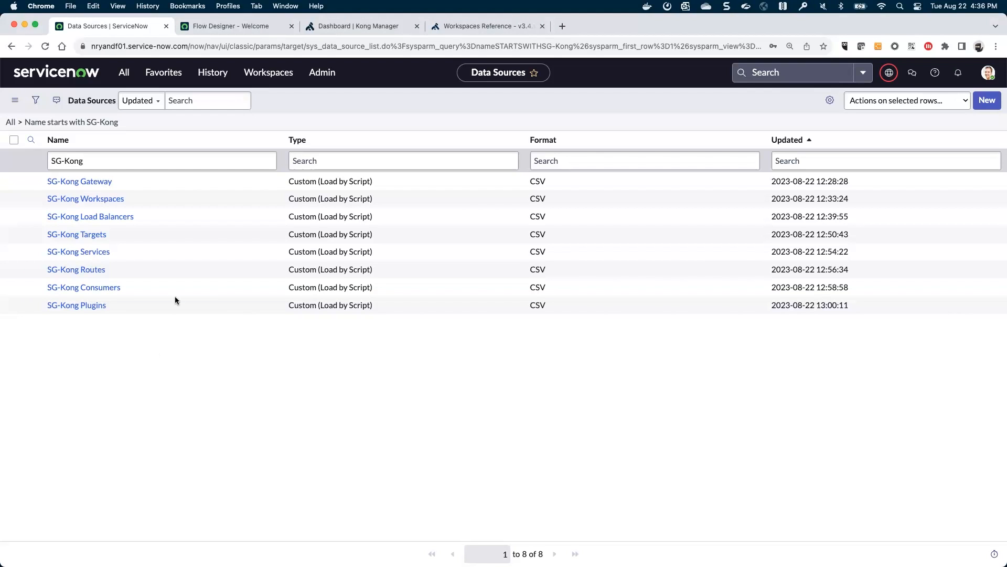
click(215, 26)
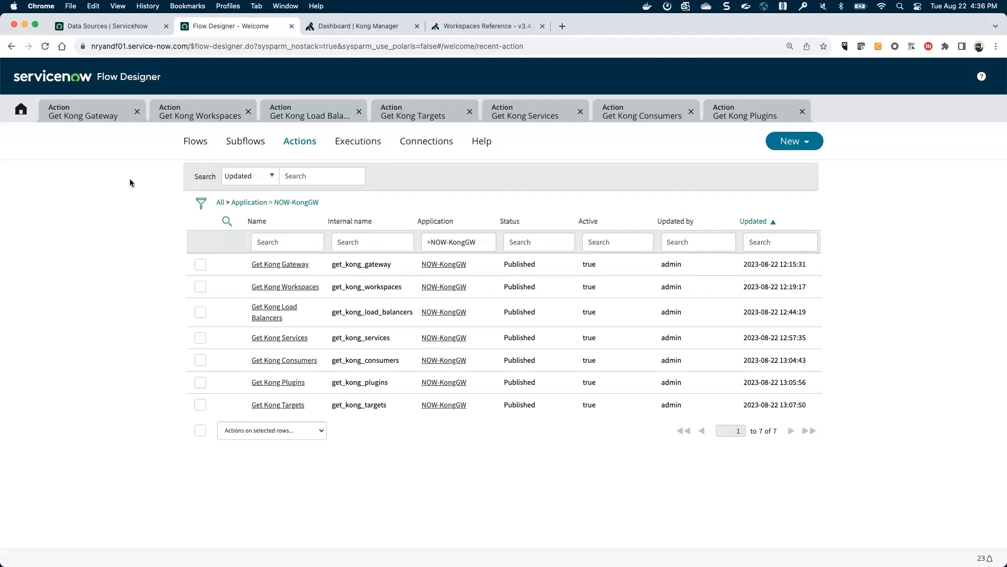
click(111, 25)
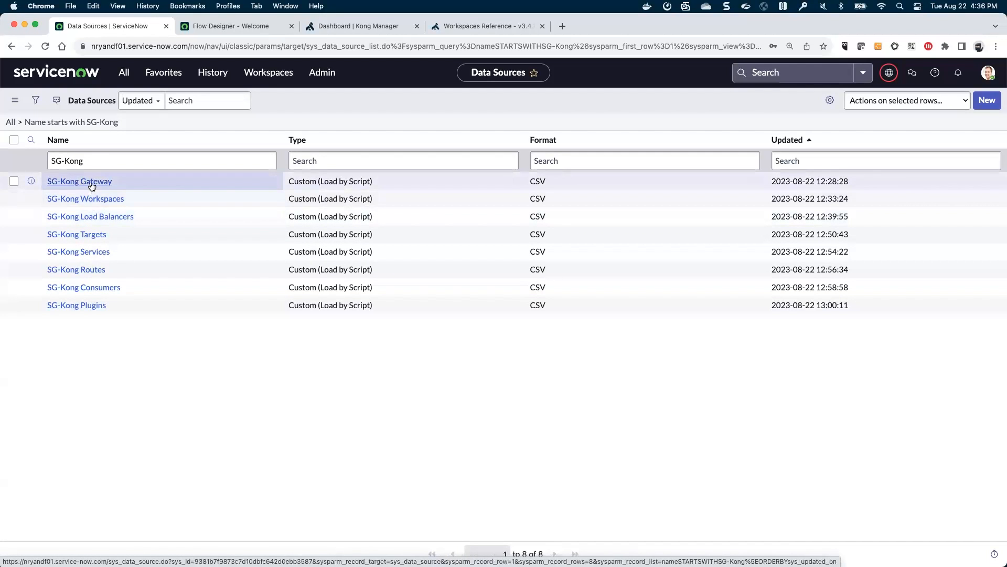
Open the SG-Kong Load Balancers data loader script full screen and examine its kong_workspace query and while loop.
click(92, 219)
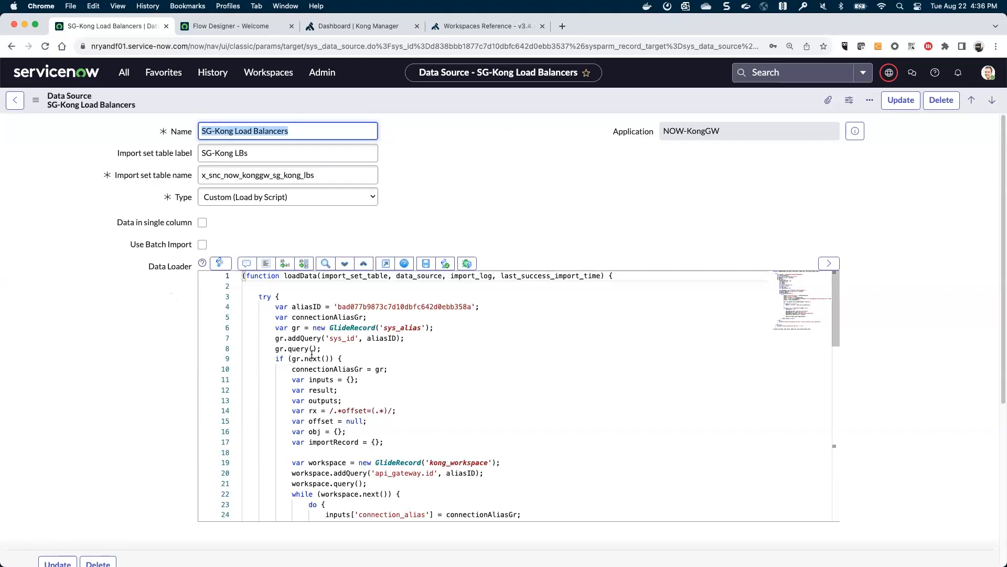
click(392, 265)
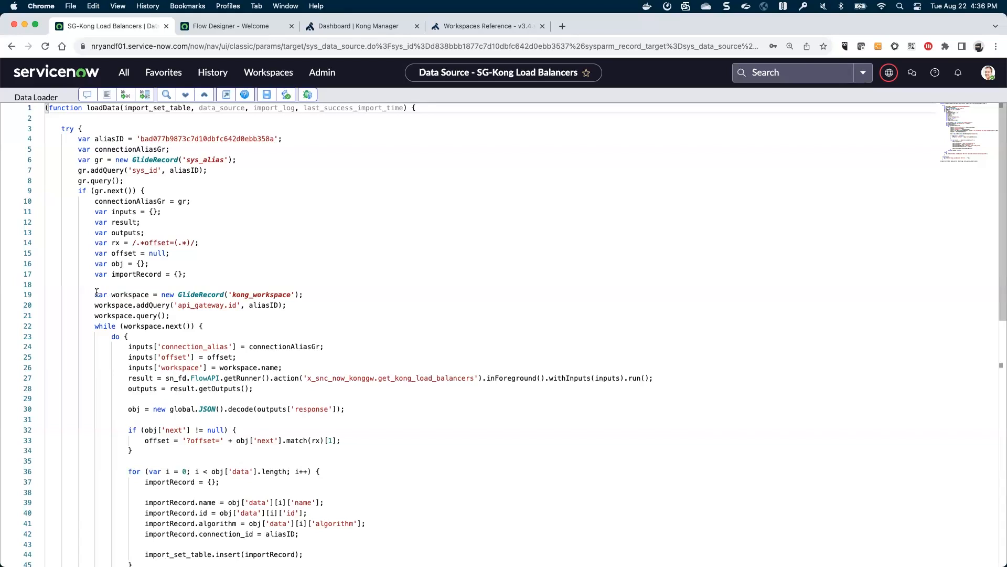
drag(93, 293, 207, 328)
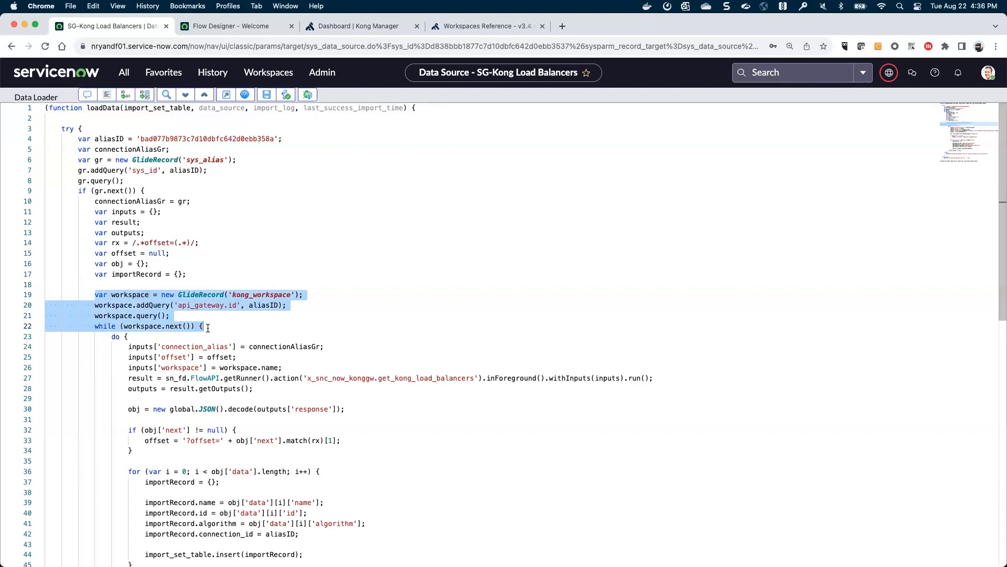
Compare the rest of the load balancers loader script with the Get Kong Load Balancers action's REST step in Flow Designer, and leave full-screen editing.
click(95, 295)
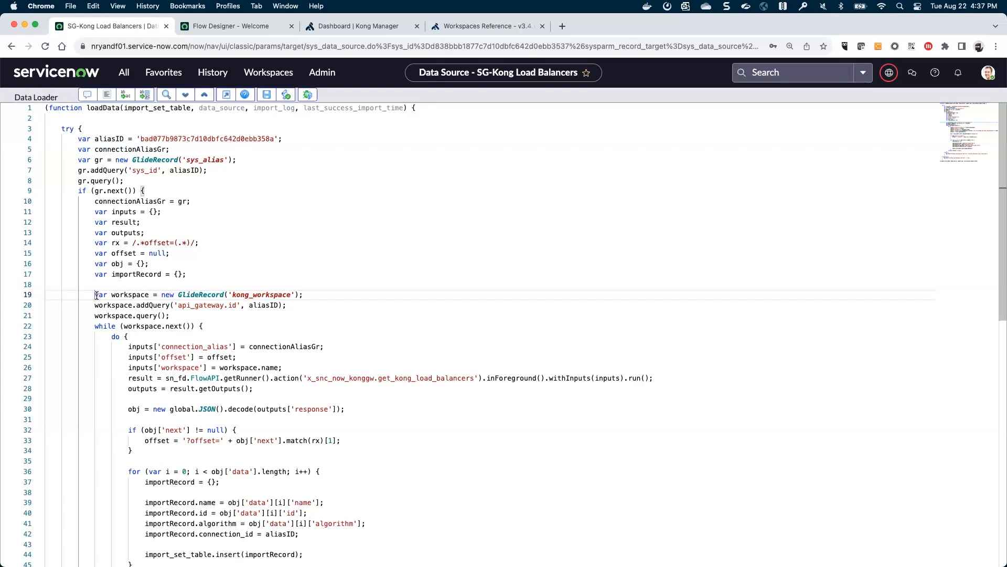
scroll(96, 295, down, 5)
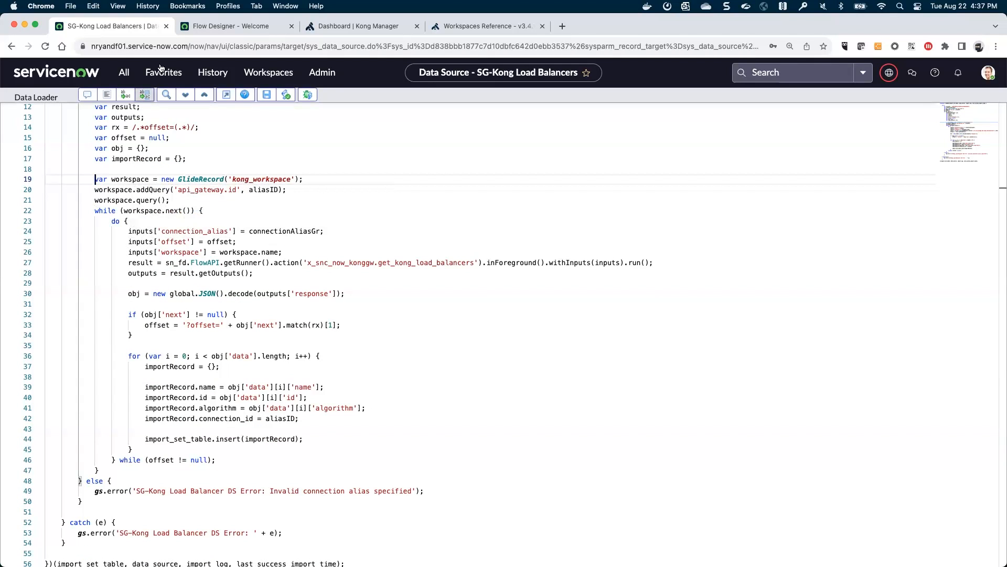
click(215, 26)
click(302, 115)
click(92, 234)
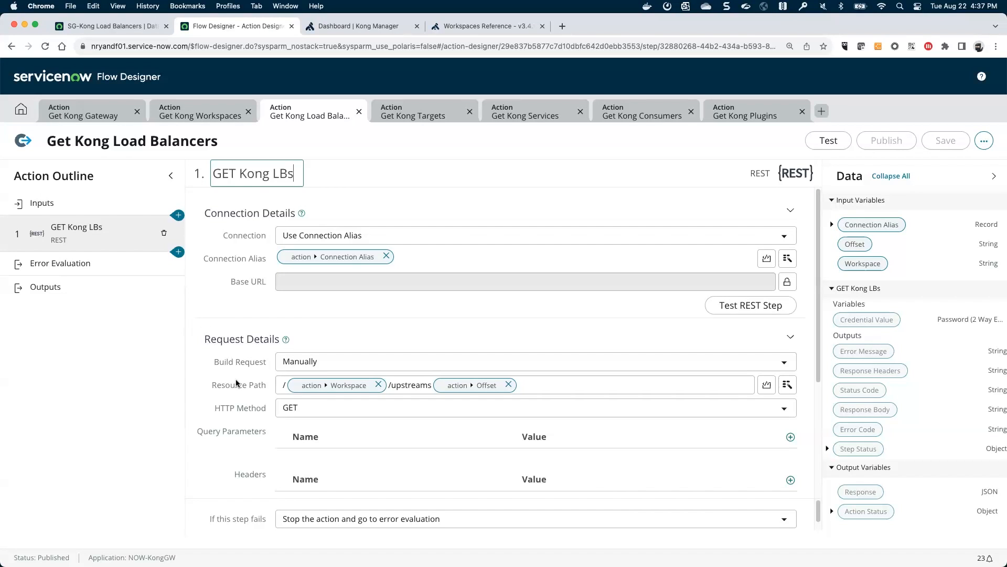
click(90, 104)
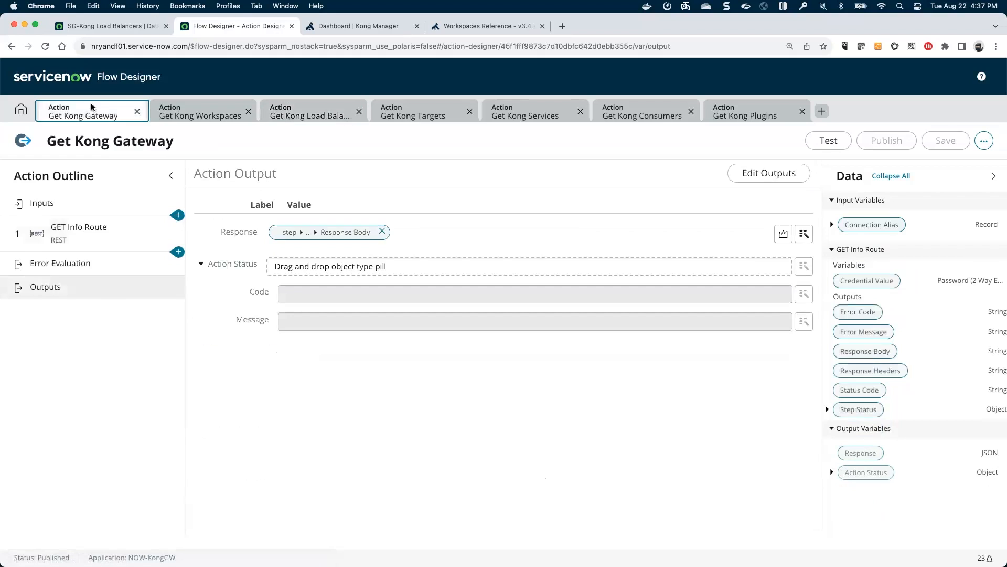
click(95, 30)
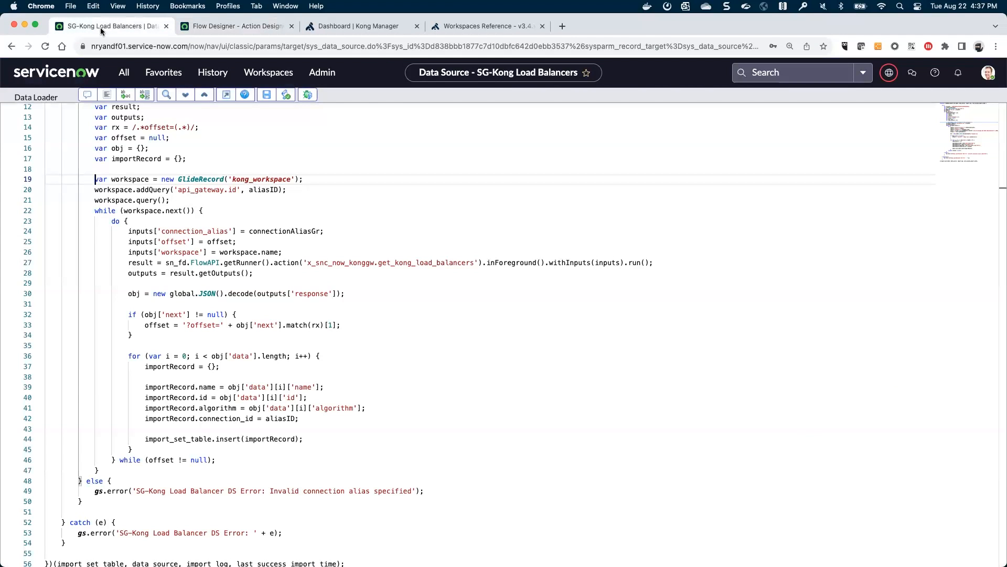
click(225, 95)
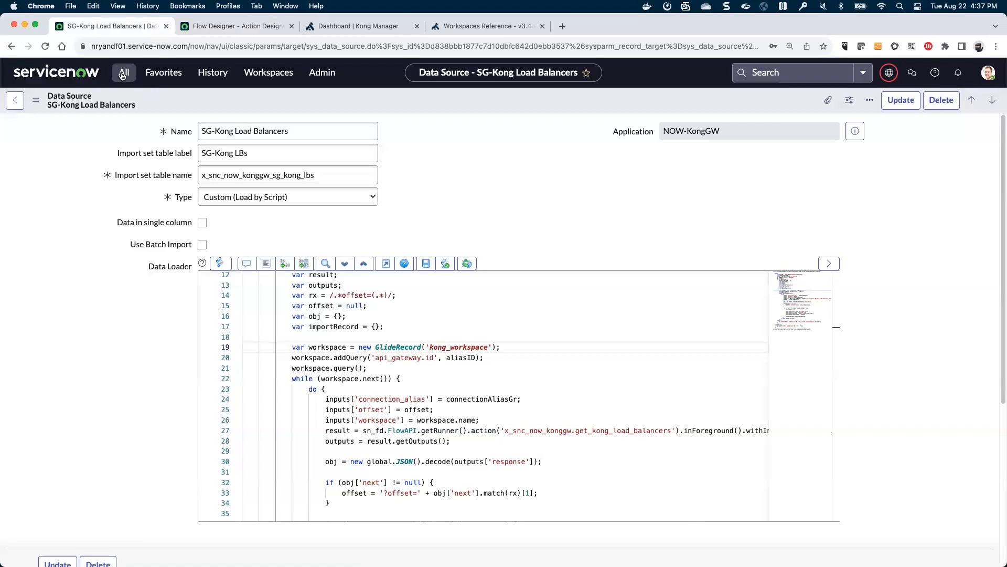
Find App Engine Studio by filtering the navigator for "studio" and open the NOW-KongGW app in it.
click(122, 74)
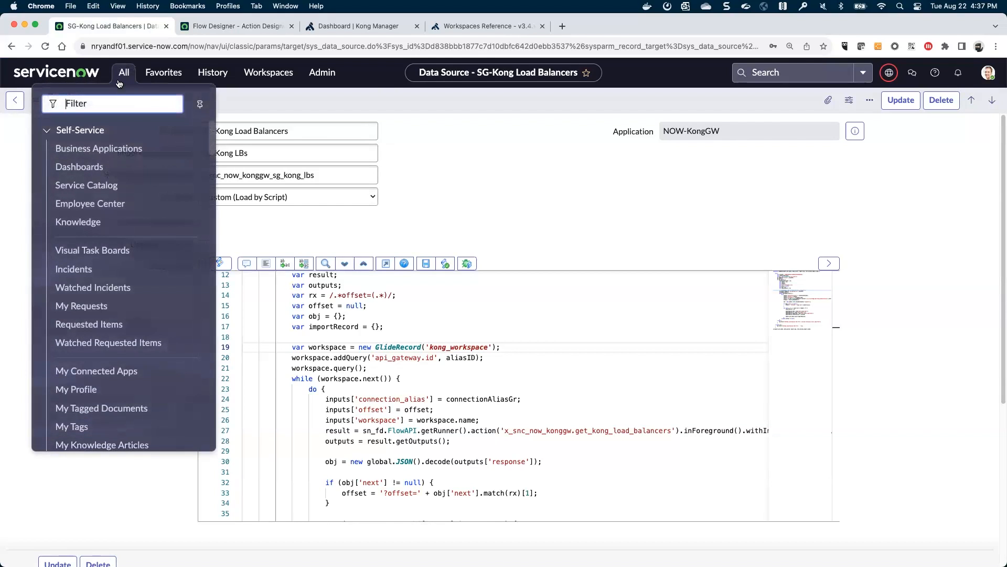
text(studio)
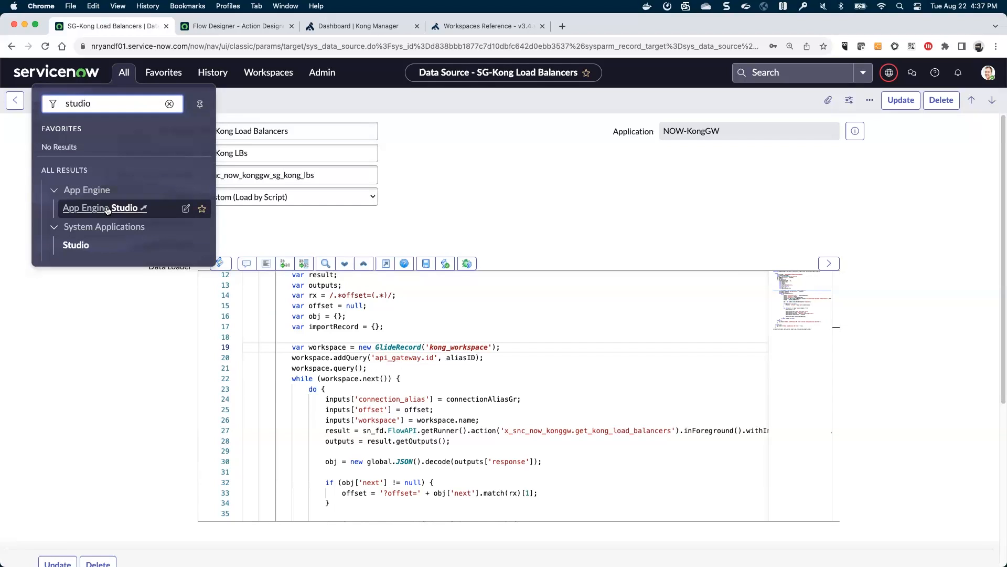
click(107, 208)
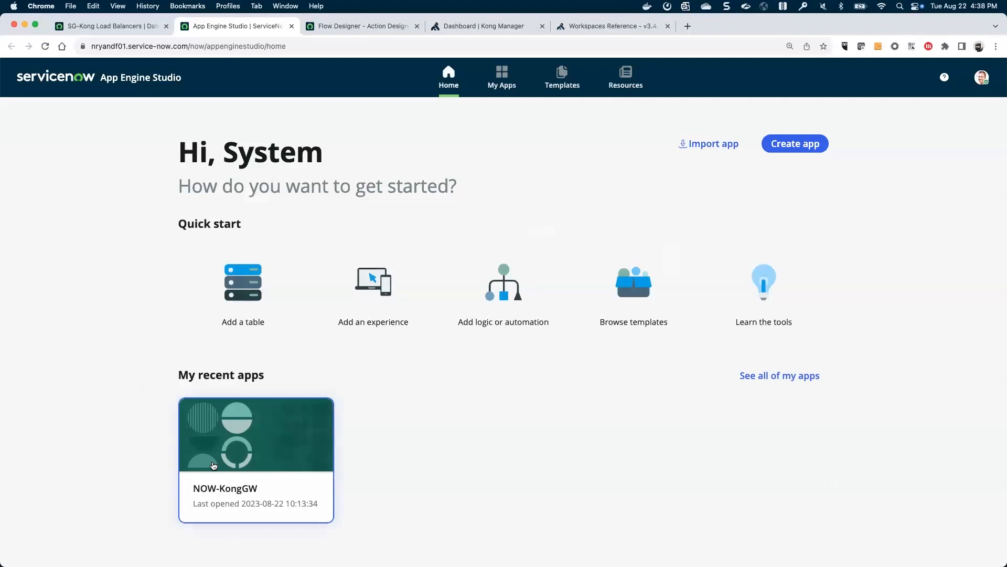
click(226, 481)
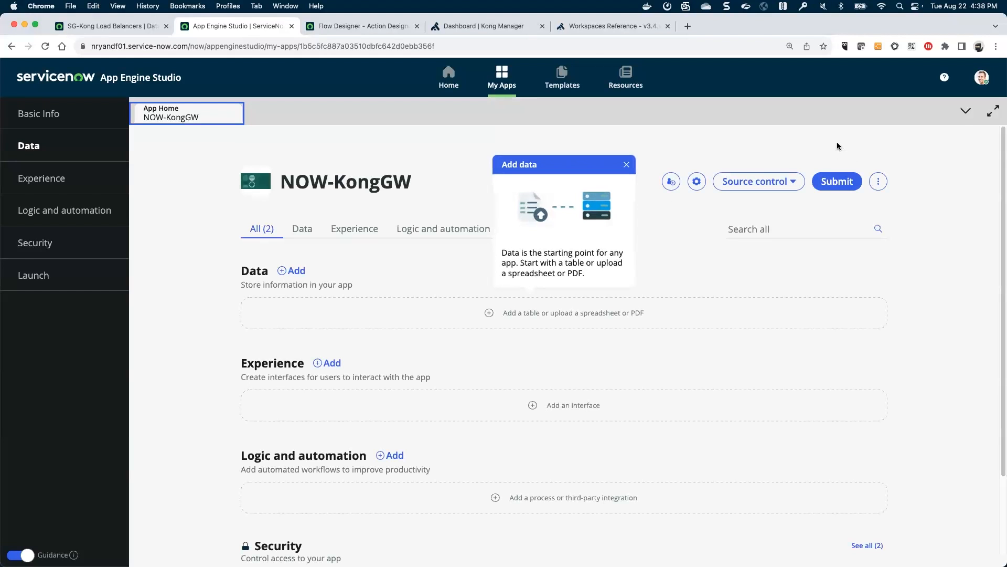
Start a source control commit for NOW-KongGW, review the changed files and proceed with all of them selected.
click(792, 187)
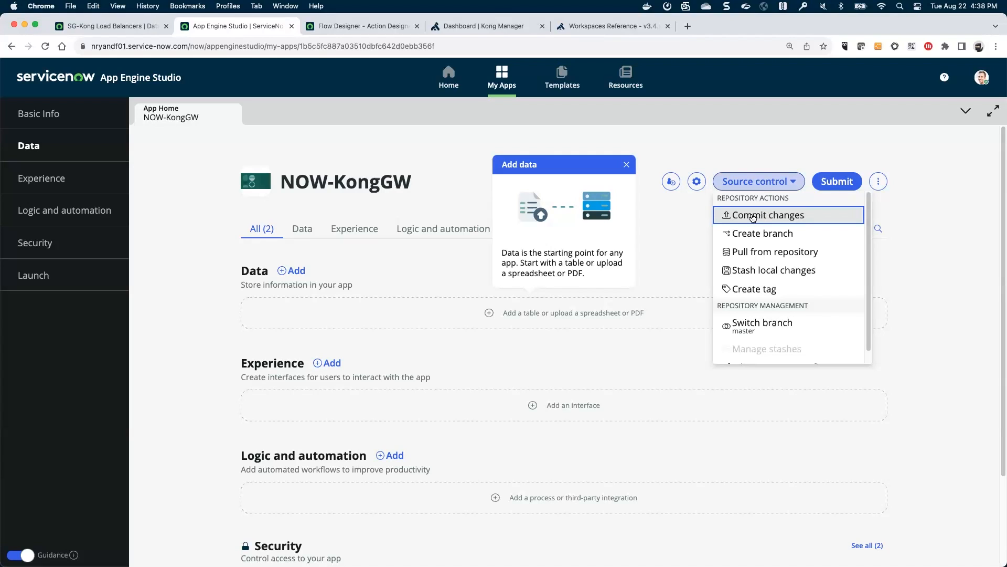
click(754, 218)
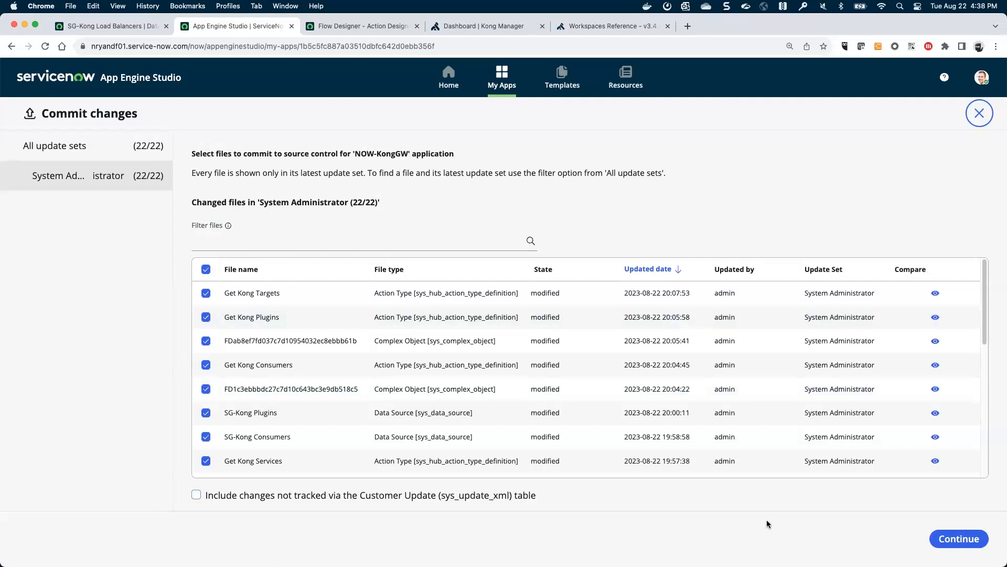
scroll(887, 436, down, 5)
scroll(865, 412, down, 2)
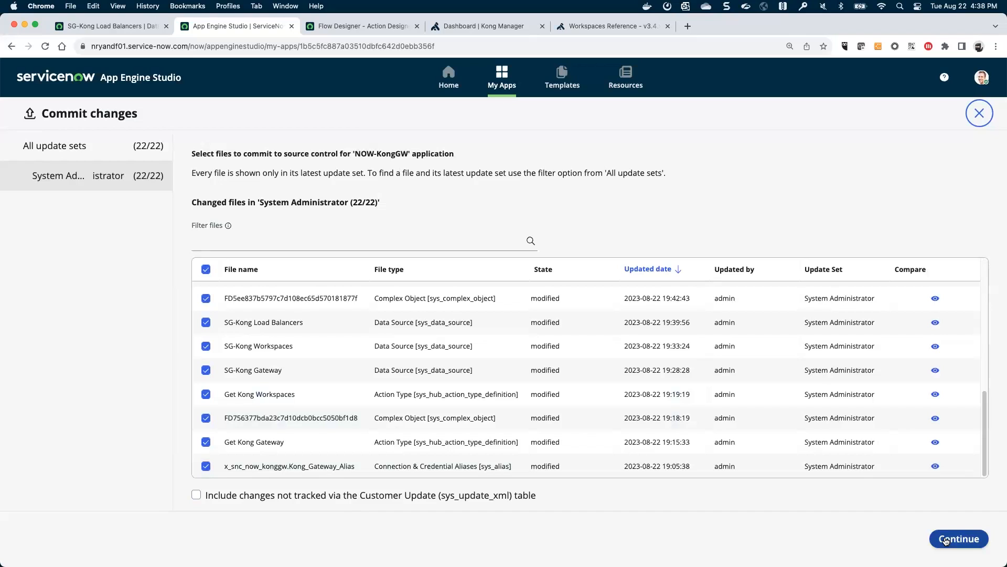
click(946, 541)
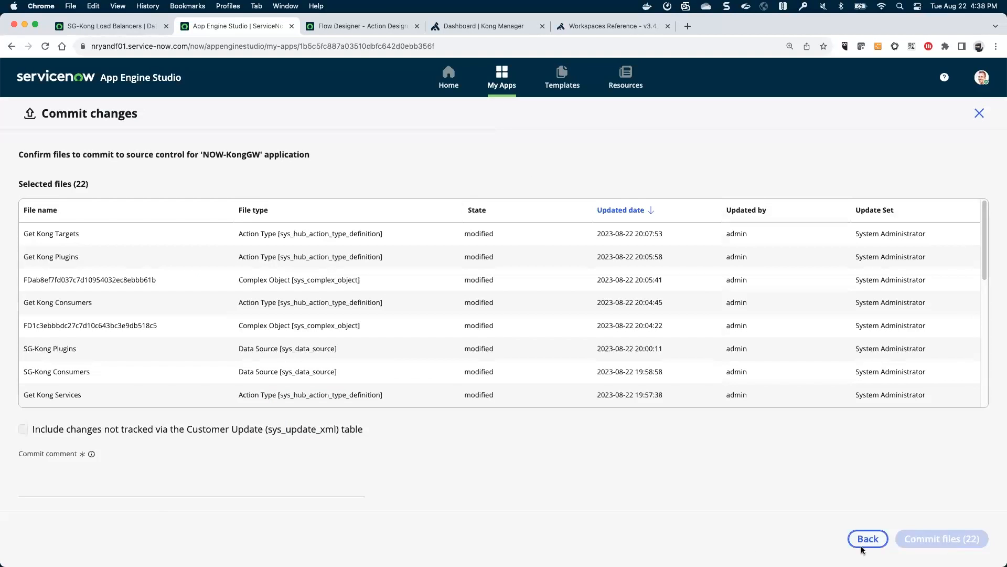
Commit the selected files with the comment "1st commit with data sources defined".
click(194, 487)
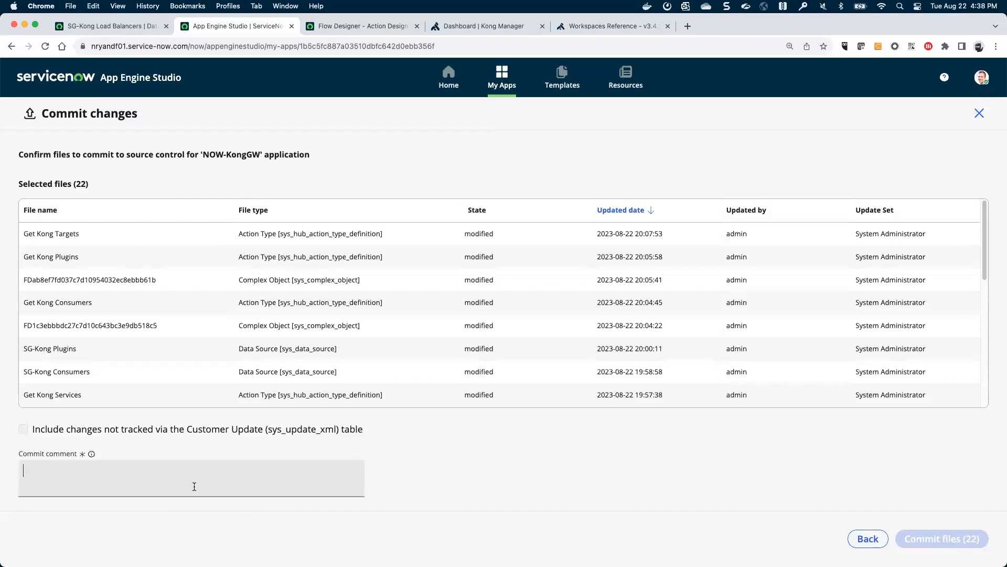
text(1st )
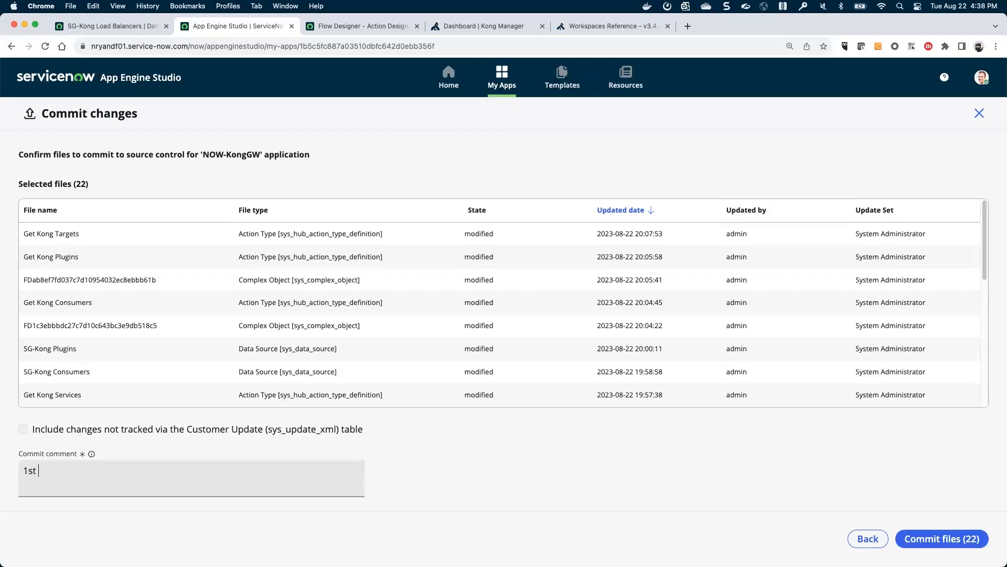
text(commit with data sources )
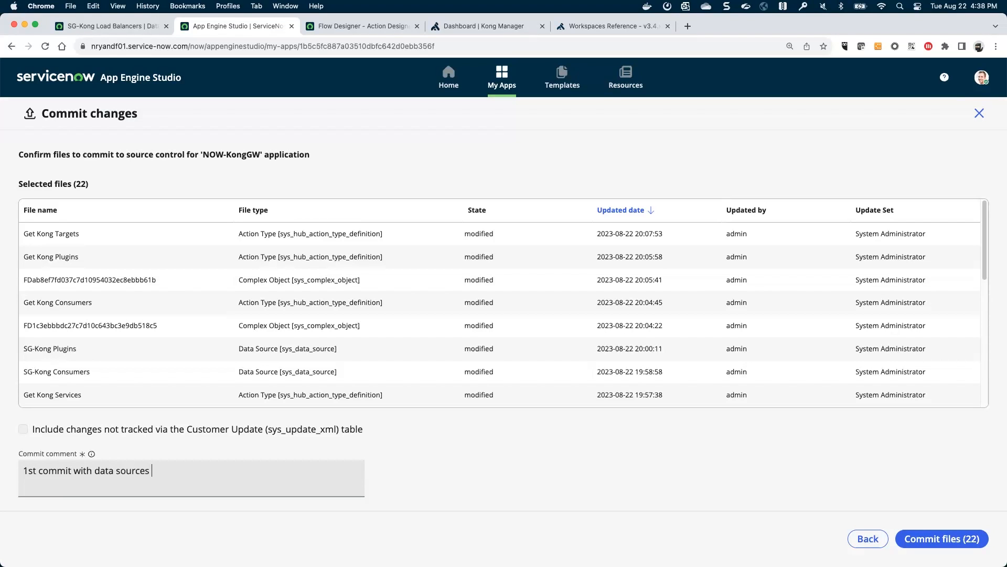
text(defined)
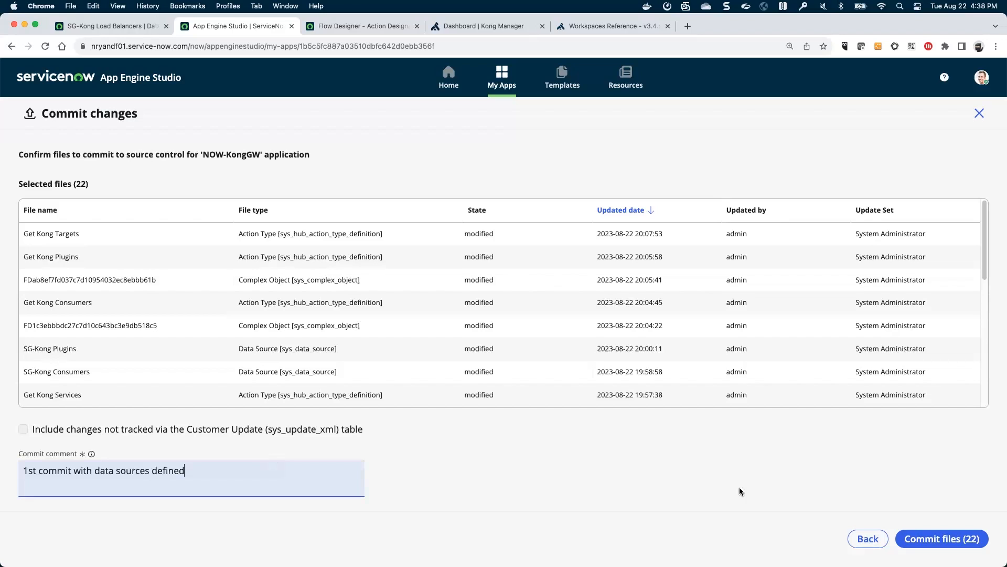
click(938, 537)
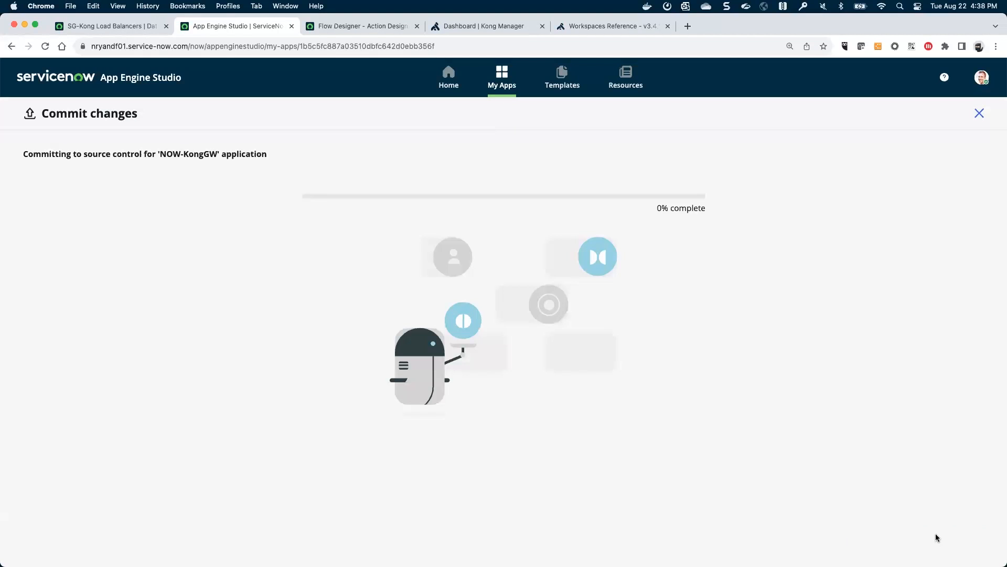